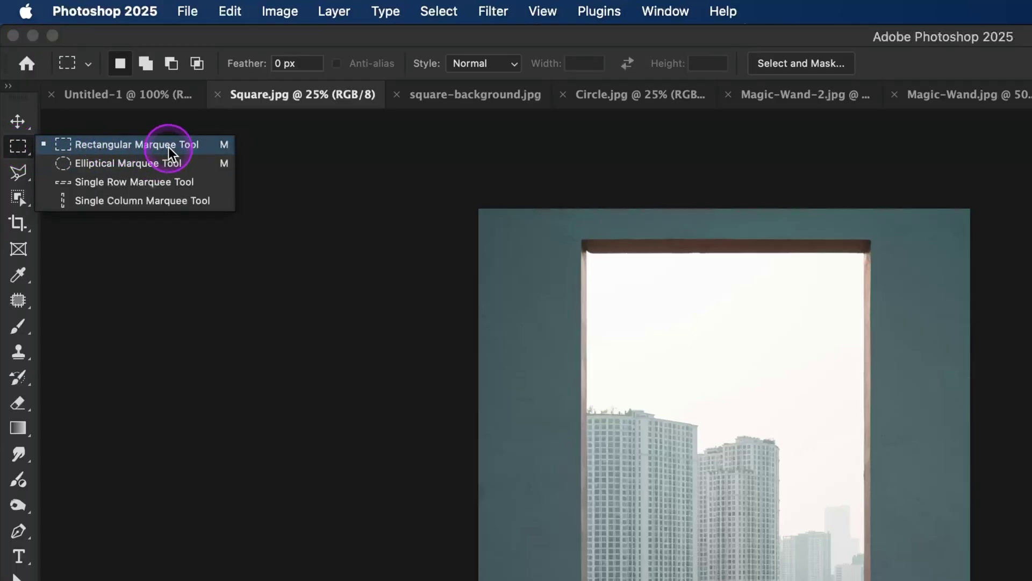
Try a Rectangular Marquee selection over the skyline inside the doorway, and clear the selection
left_click(166, 144)
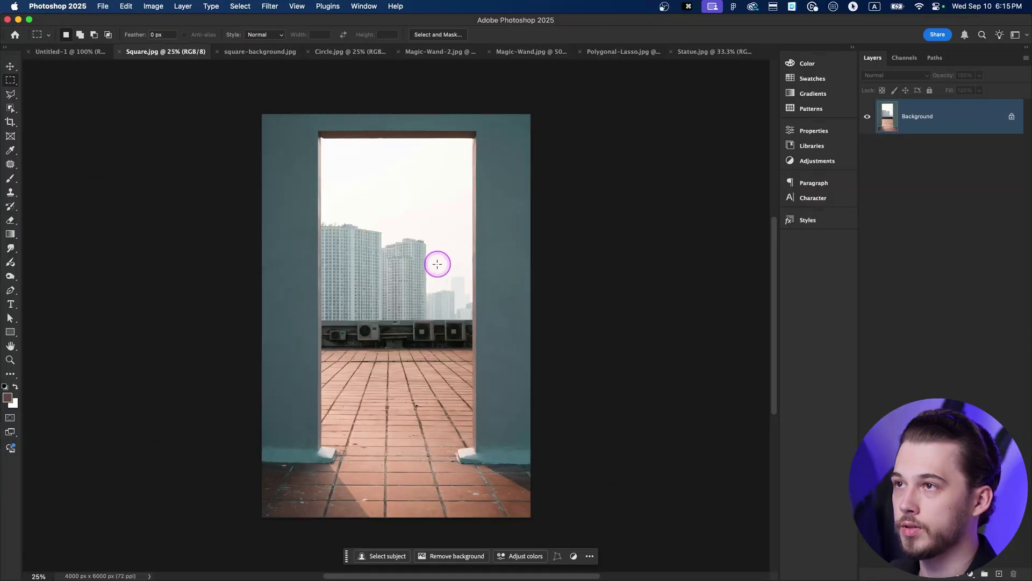
scroll(437, 264, "up", 5)
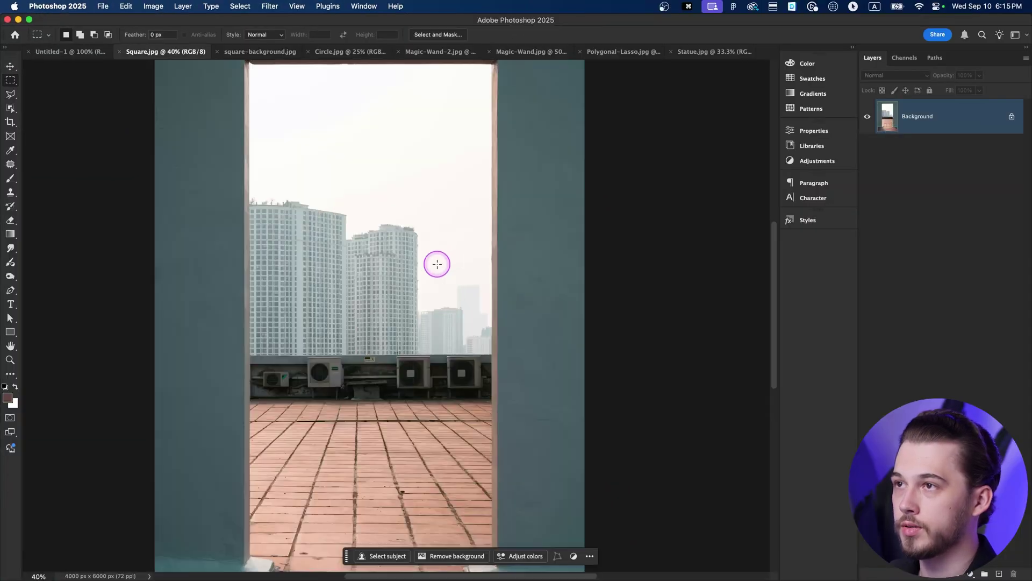
left_click_drag(397, 208, 400, 244)
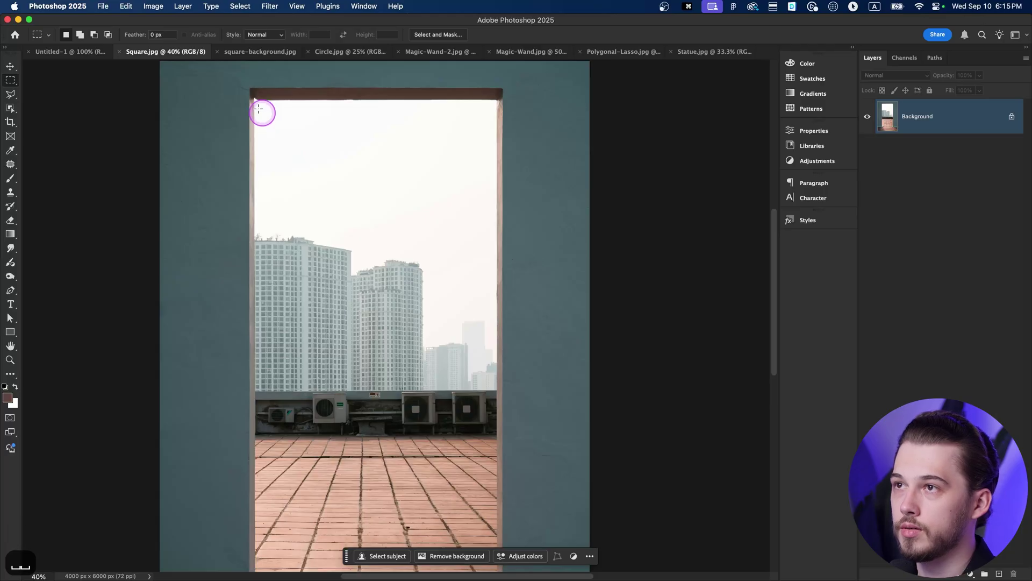
left_click_drag(267, 112, 496, 391)
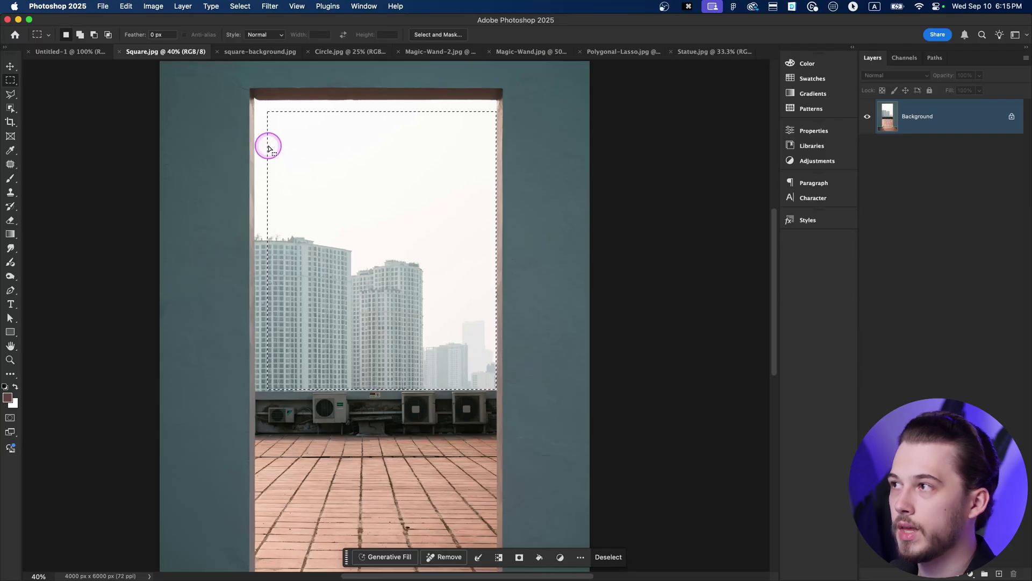
key("super+d")
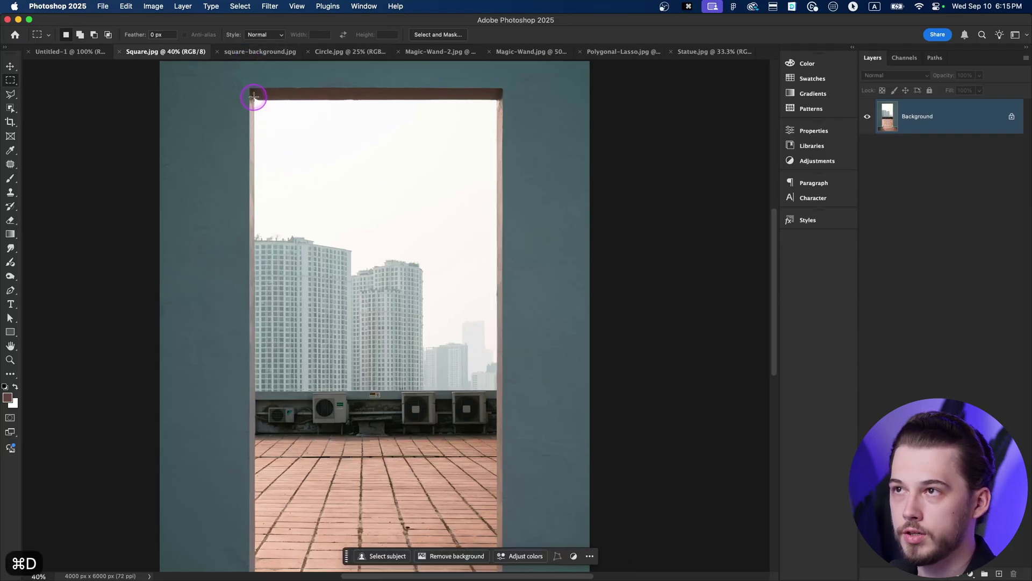
Select the skyline area with the Rectangular Marquee, from the doorway's upper inner corner diagonally to the top of the ledge
scroll(330, 141, "up", 5)
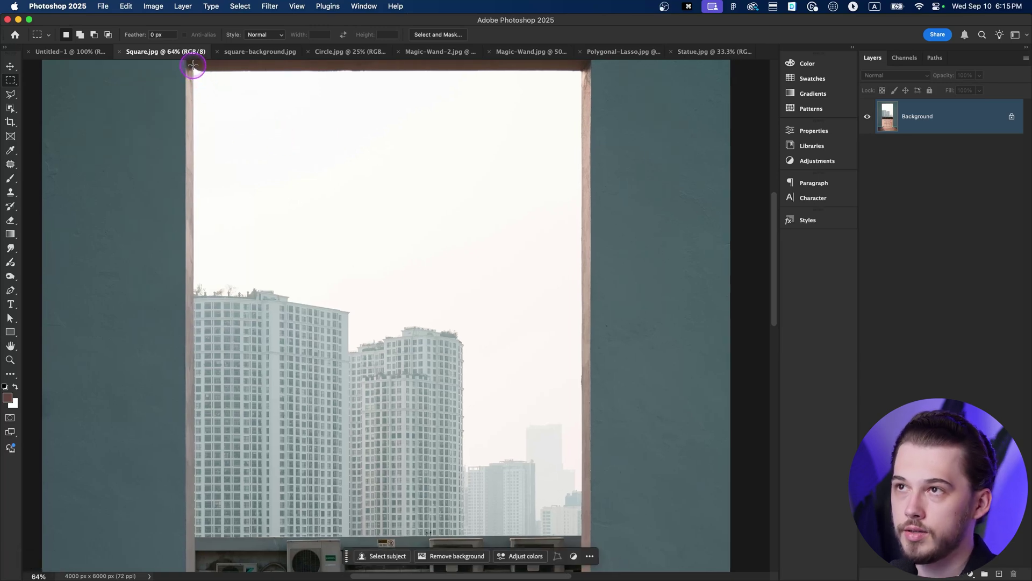
left_click_drag(192, 65, 581, 537)
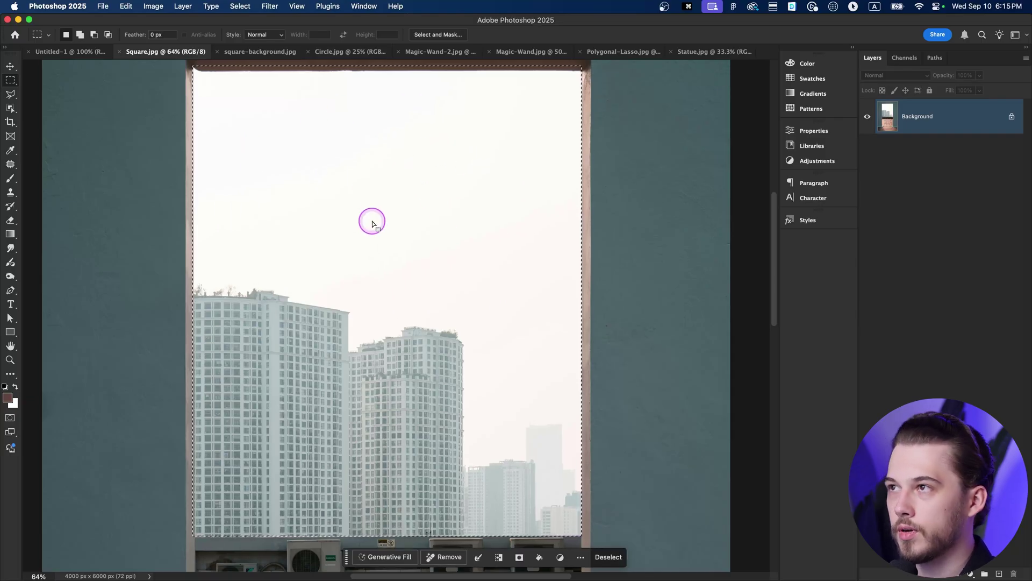
key("super+d")
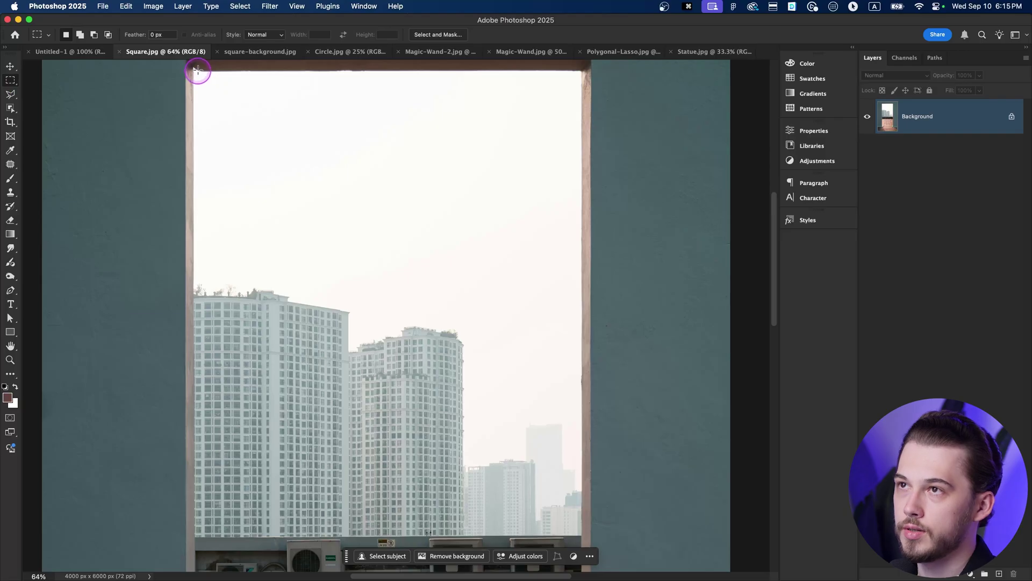
left_click_drag(194, 67, 582, 536)
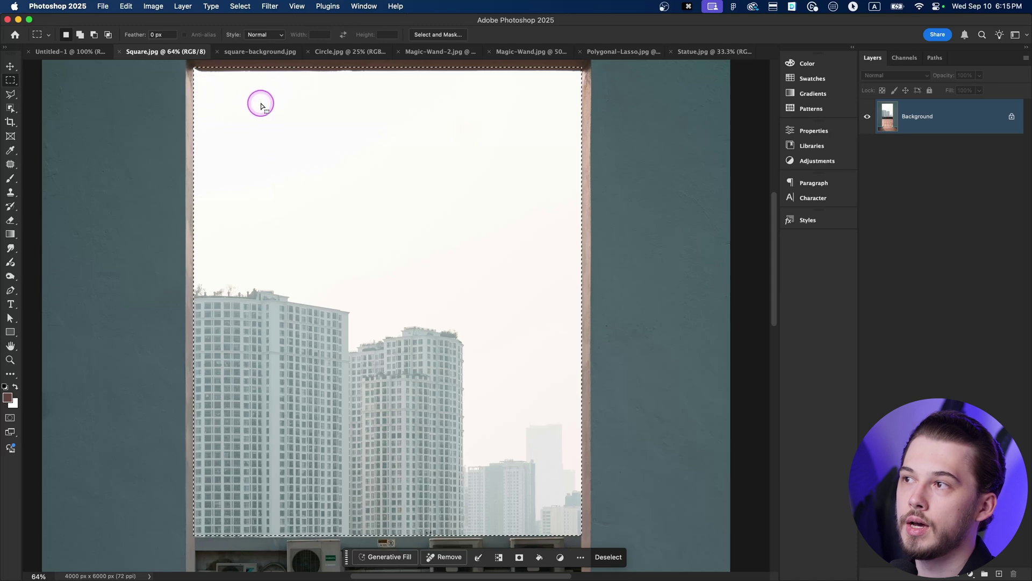
scroll(259, 156, "down", 3)
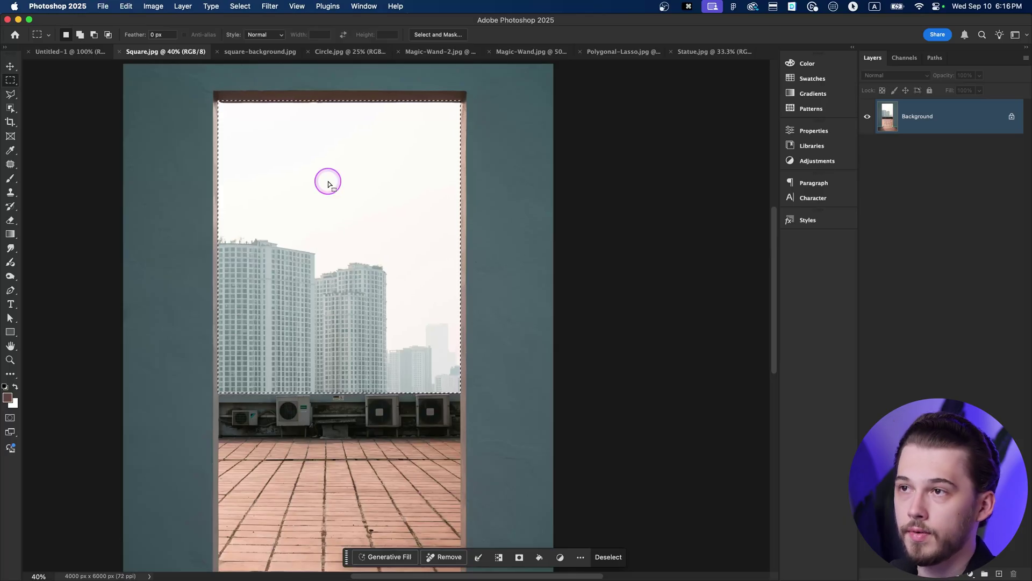
Shift the marquee outline slightly so its upper edge lines up with the doorway opening
key("space")
left_click_drag(330, 184, 356, 198)
scroll(347, 196, "up", 5)
key("space")
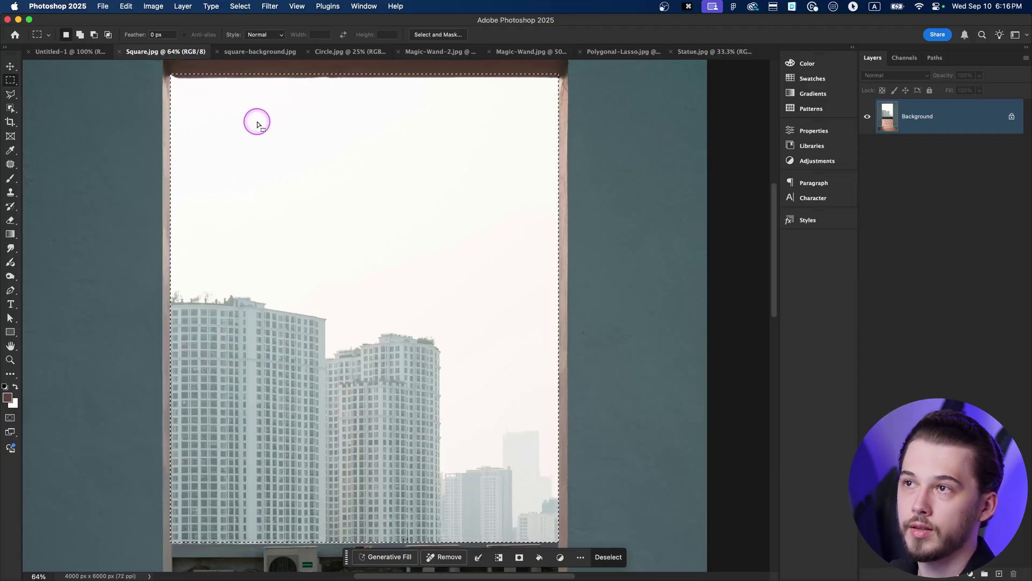
mouse_move(290, 134)
left_mouse_down()
mouse_move(228, 134)
mouse_move(296, 156)
mouse_move(296, 138)
left_mouse_up()
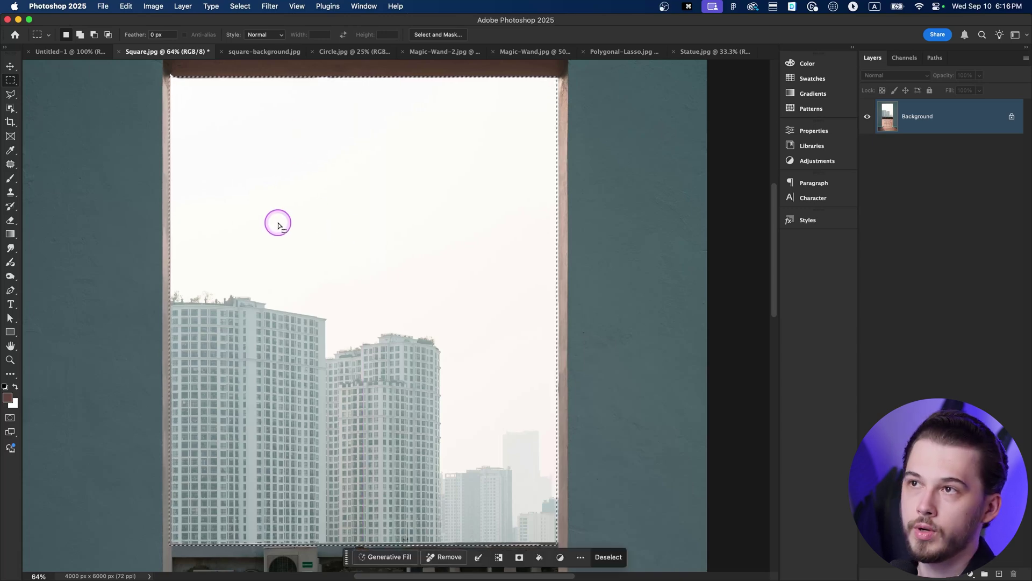
Copy the selected skyline onto a new layer and activate the Move tool
scroll(271, 237, "down", 3)
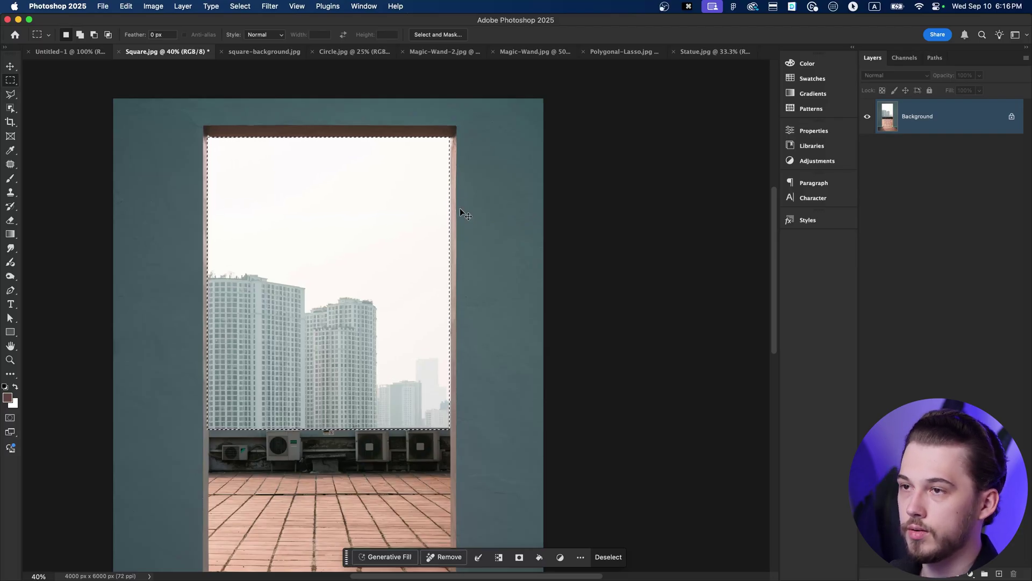
key("super+j")
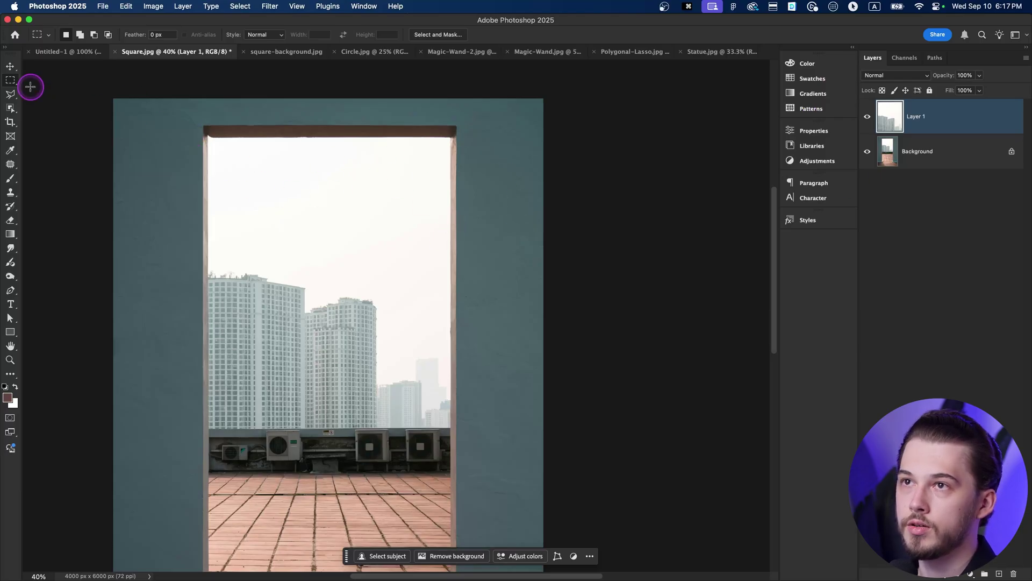
key("v")
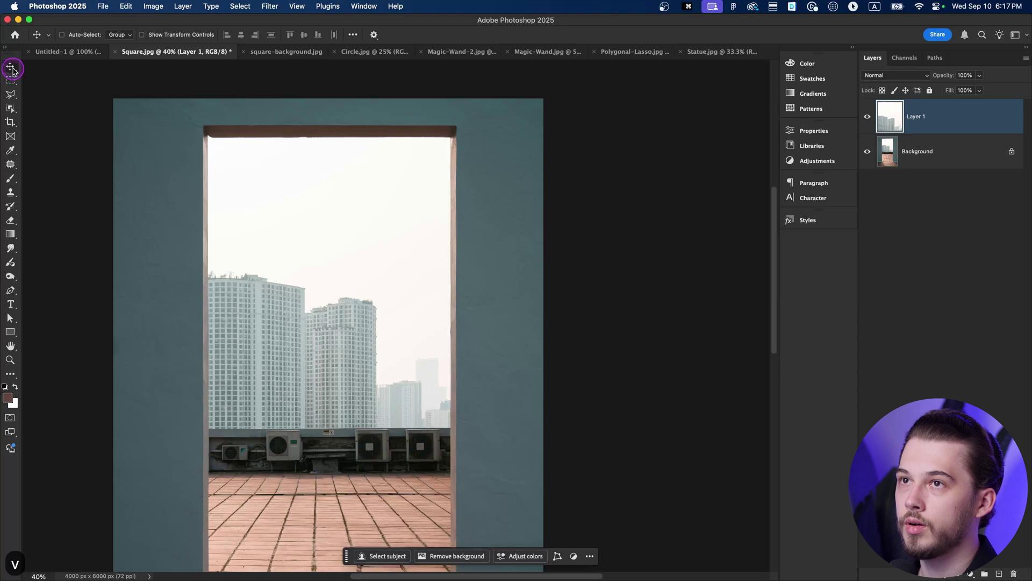
right_click(13, 72)
left_click(46, 67)
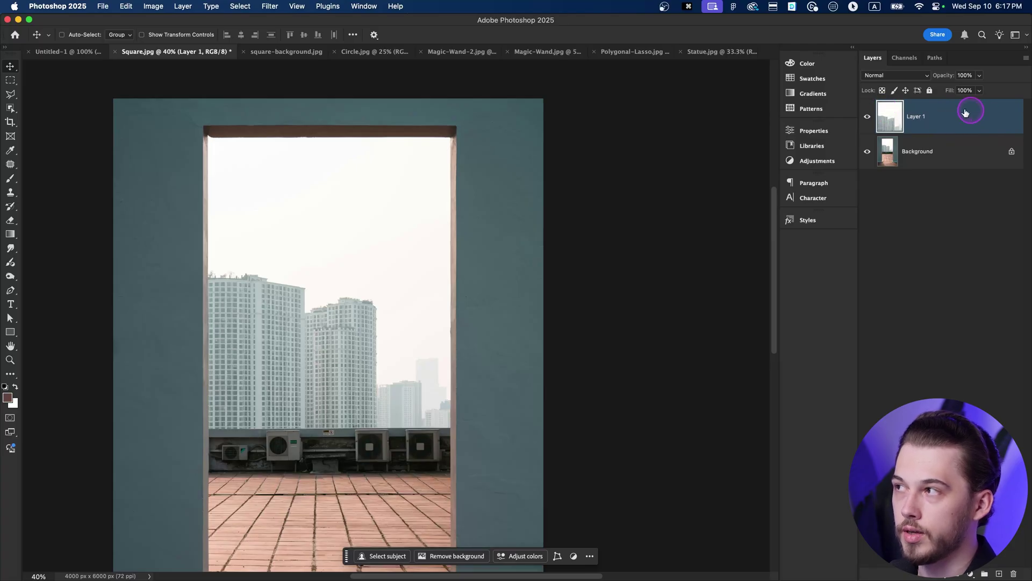
Try moving the copied skyline layer downward, and undo the moves and the layer copy
left_click_drag(309, 216, 324, 266)
key("super+z")
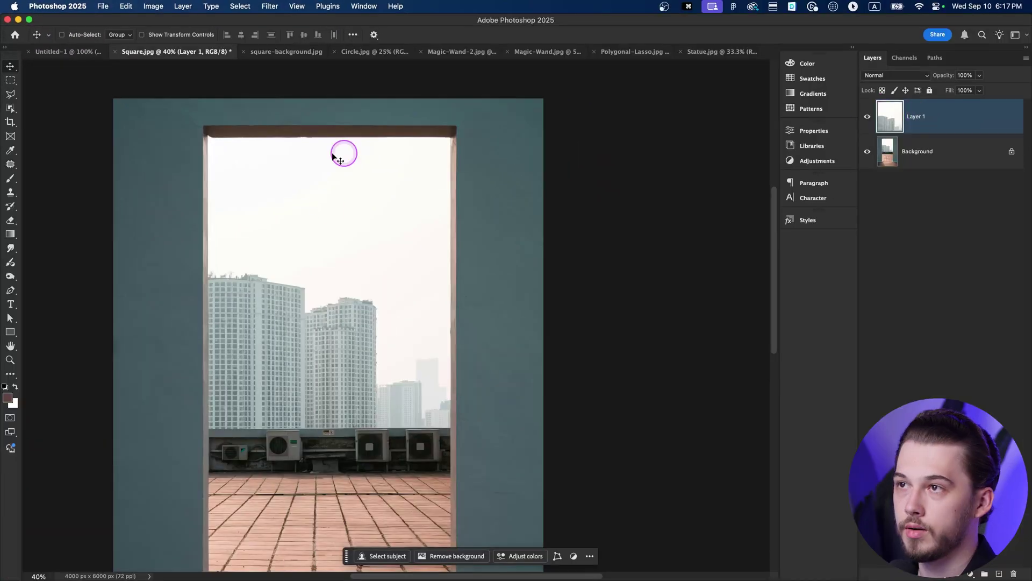
left_click_drag(334, 156, 329, 206)
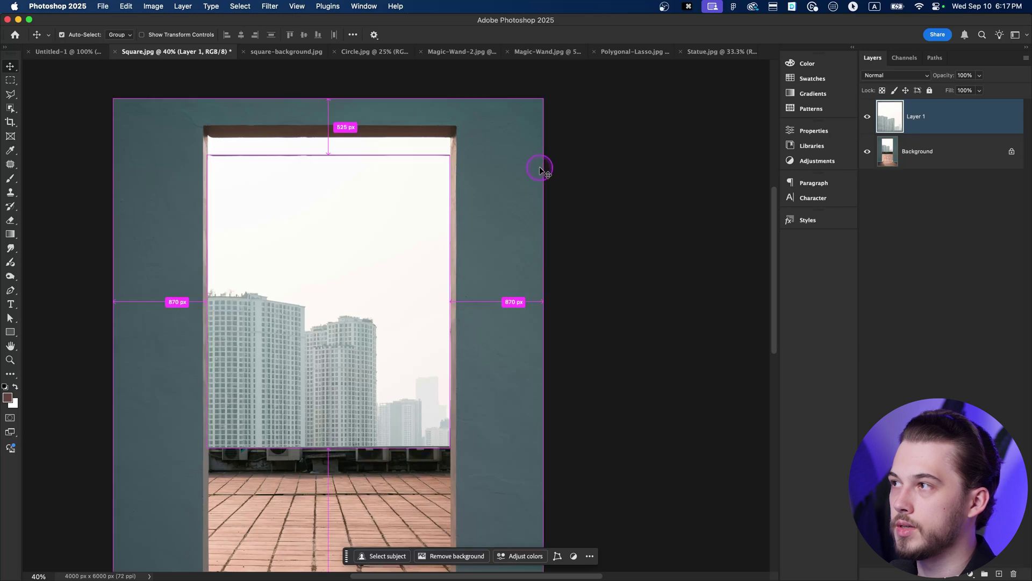
key("super+z")
key("super+z")
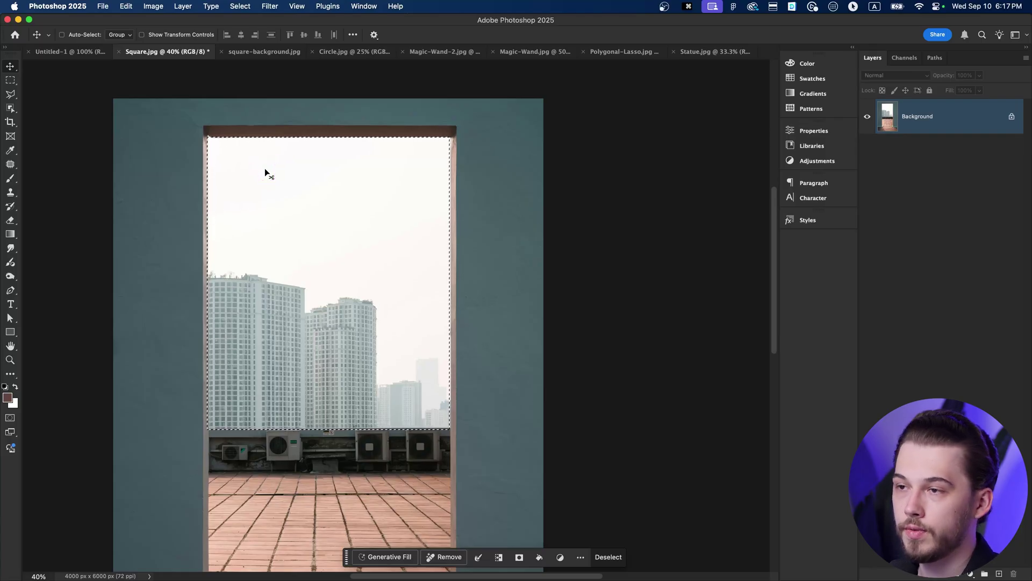
Add the wall strip with the air-conditioning units to the skyline selection, using the Rectangular Marquee down to the tiled floor
scroll(296, 443, "up", 3)
key("space")
left_click_drag(426, 441, 429, 324)
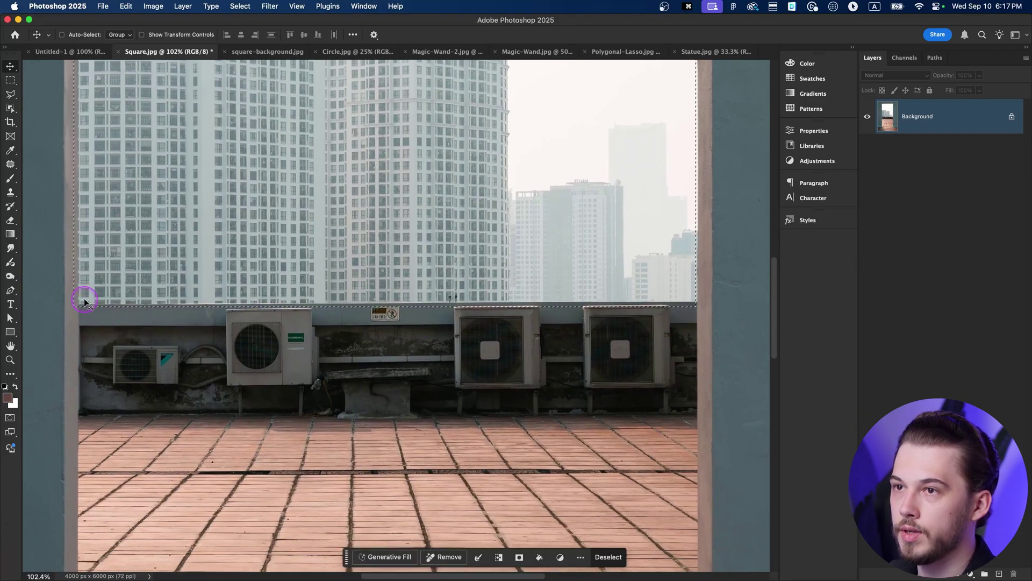
key("space")
left_click_drag(428, 375, 528, 363)
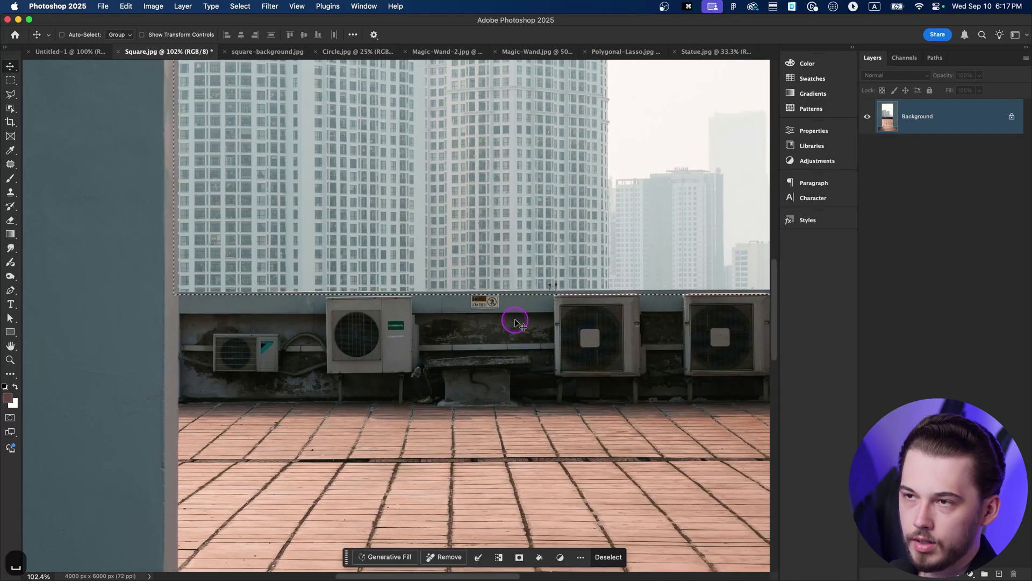
left_click_drag(388, 244, 355, 254)
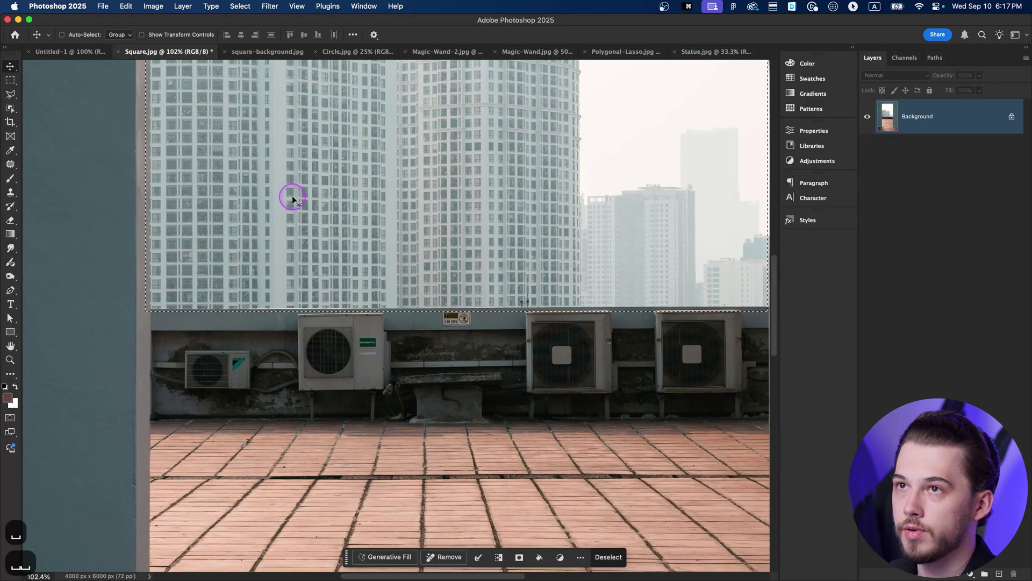
key("m")
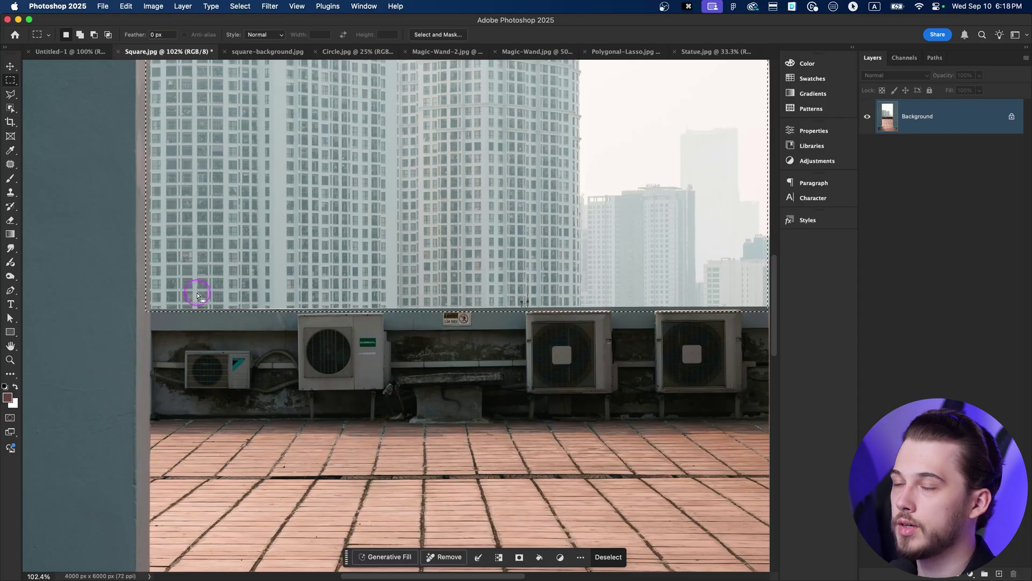
left_click_drag(272, 298, 258, 298)
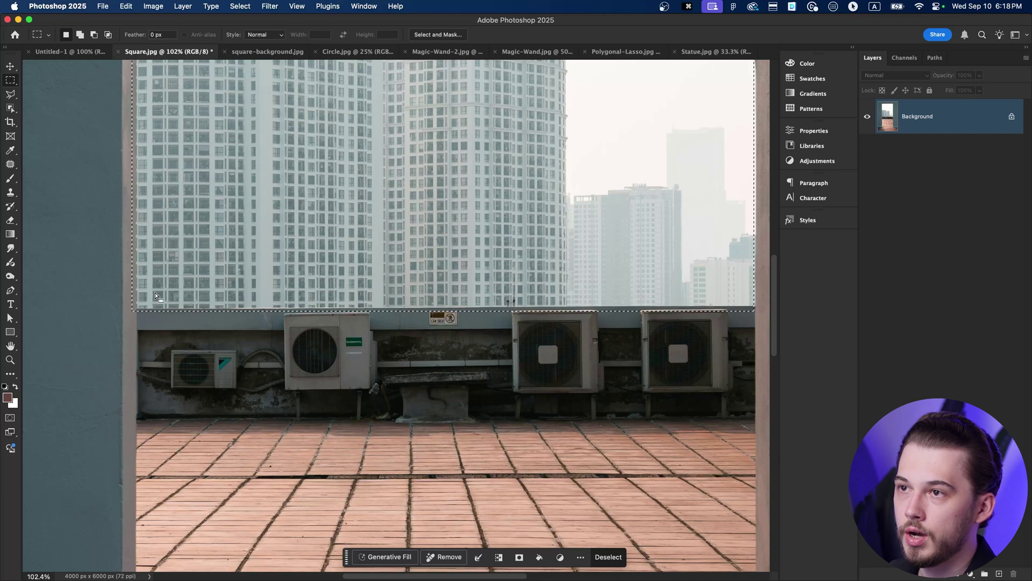
key("shift")
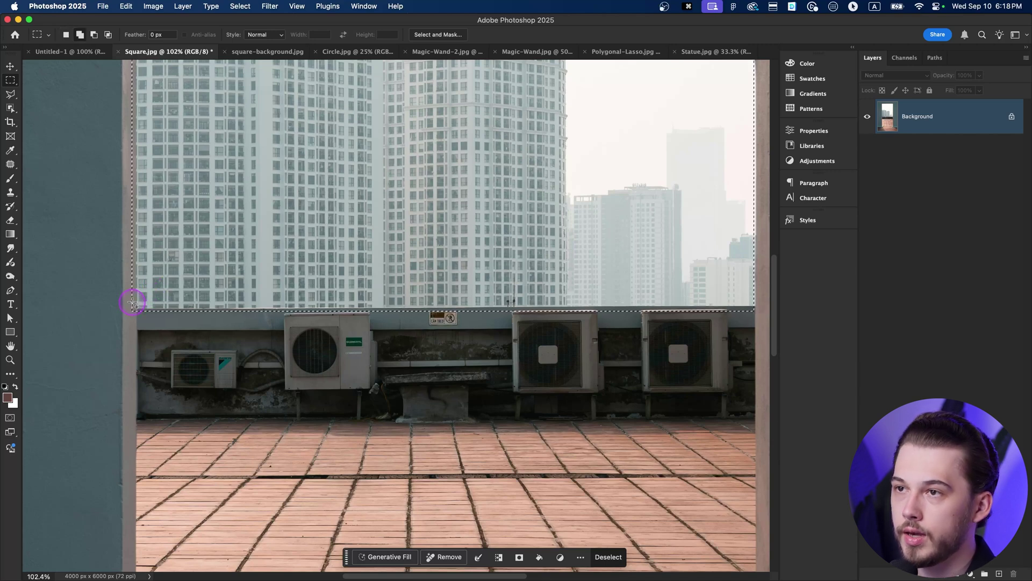
left_click_drag(132, 303, 755, 420)
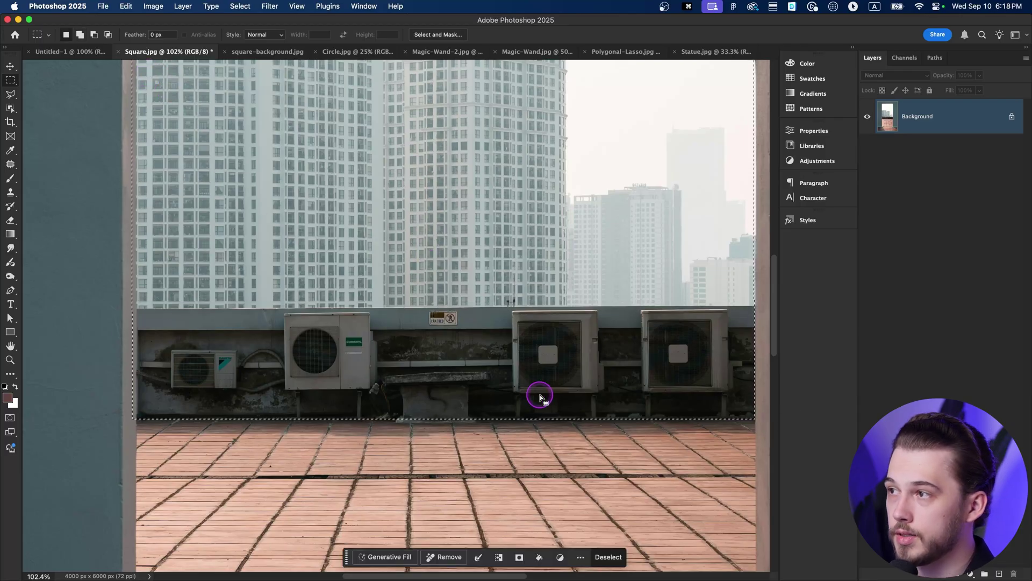
Copy the extended selection of skyline and air-conditioning wall onto a new layer, and activate the Move tool
scroll(158, 328, "down", 5)
left_click_drag(236, 273, 209, 324)
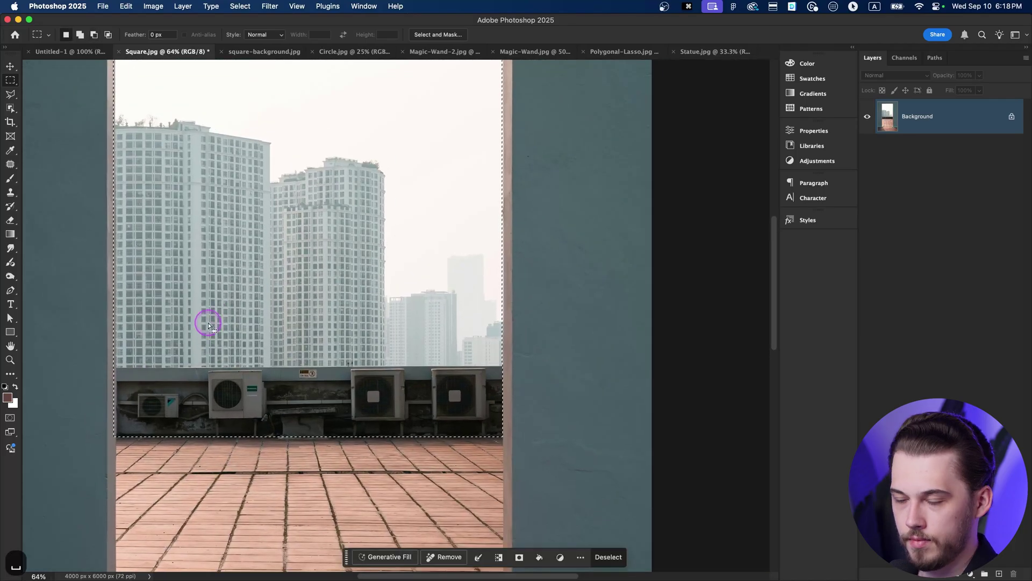
scroll(178, 304, "down", 5)
left_click_drag(253, 252, 336, 230)
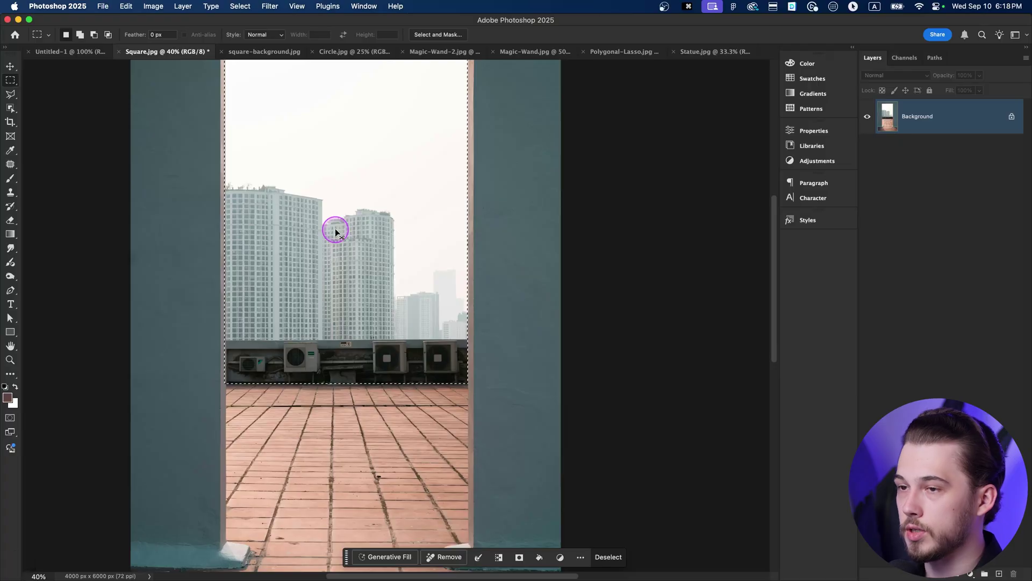
key("super+j")
key("v")
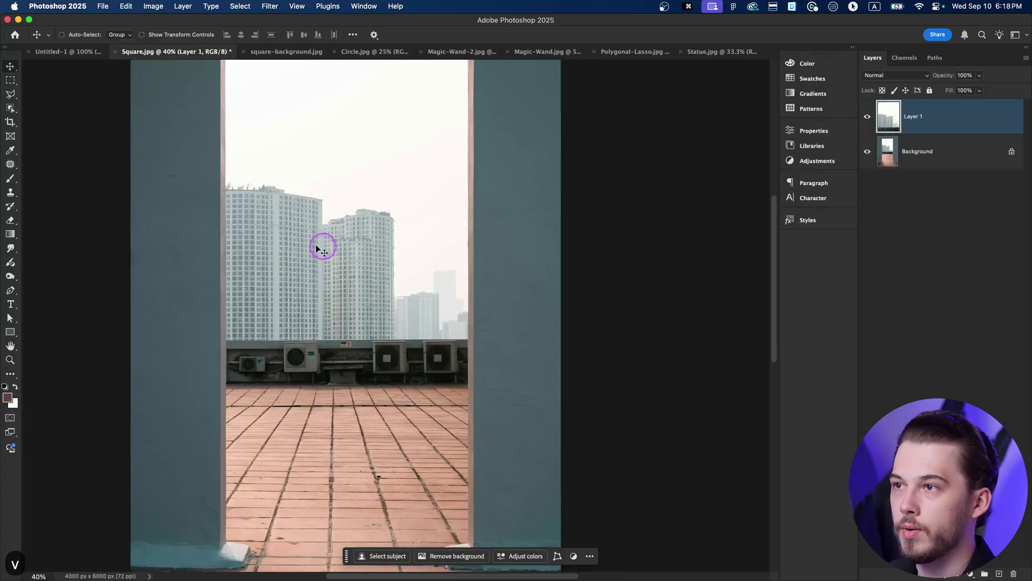
Move the copied layer down over the teal wall, and undo both the move and the layer copy
left_click_drag(442, 260, 348, 295)
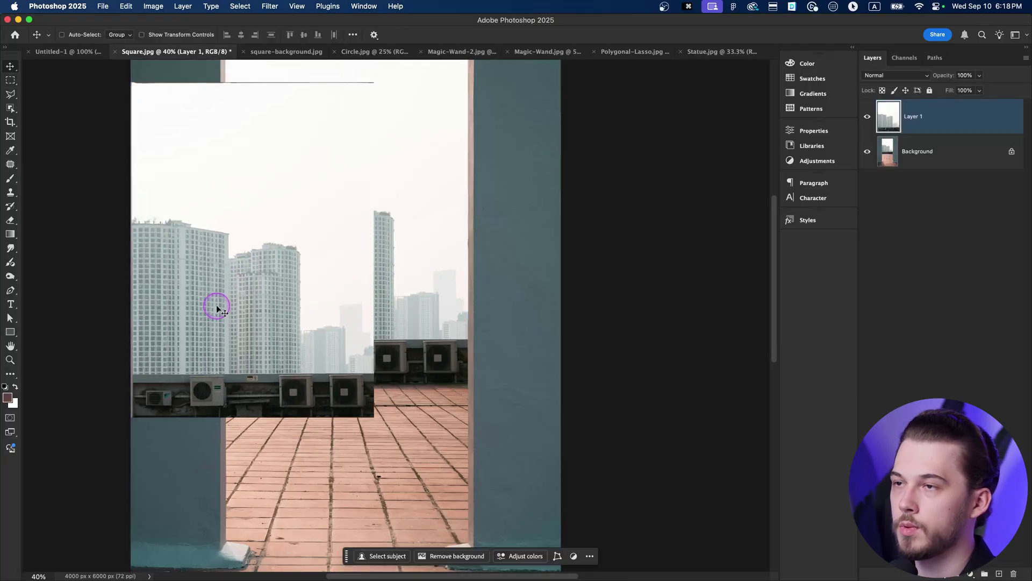
key("super+z")
key("super+z")
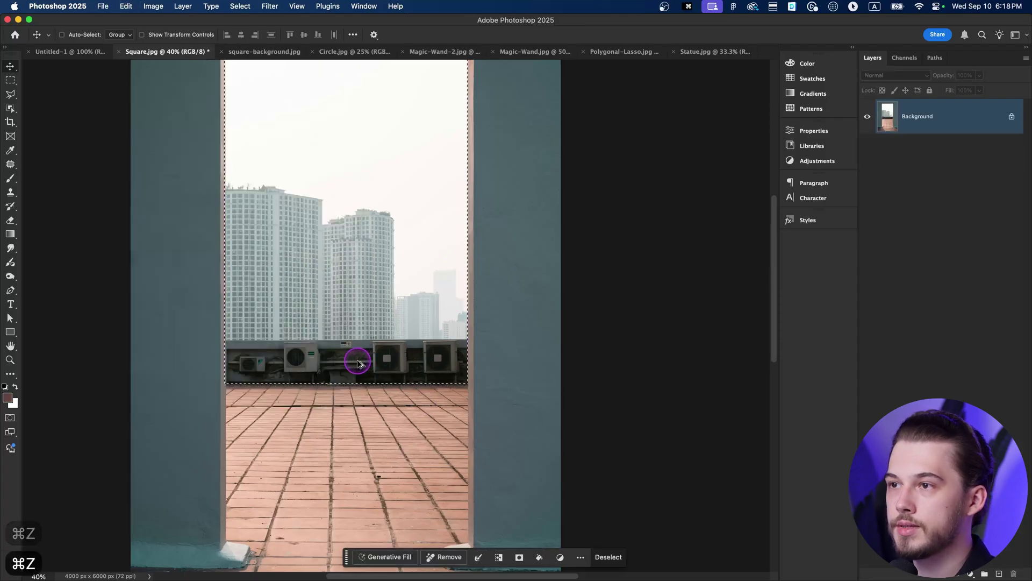
Subtract the wall strip with the air-conditioning units from the selection, using the Rectangular Marquee
scroll(357, 360, "up", 3)
left_click_drag(345, 323, 391, 308)
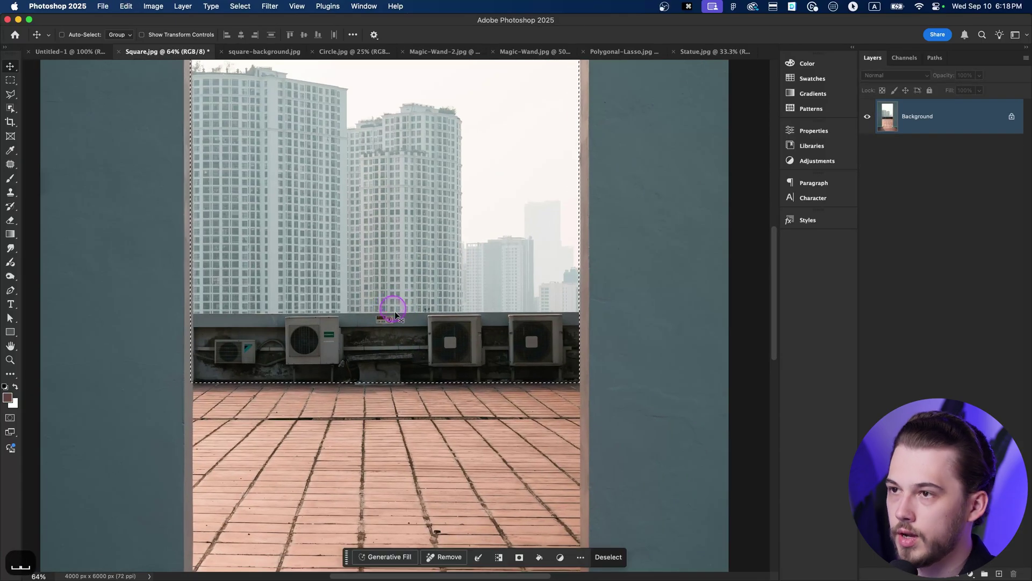
key("space")
key("m")
right_click(13, 85)
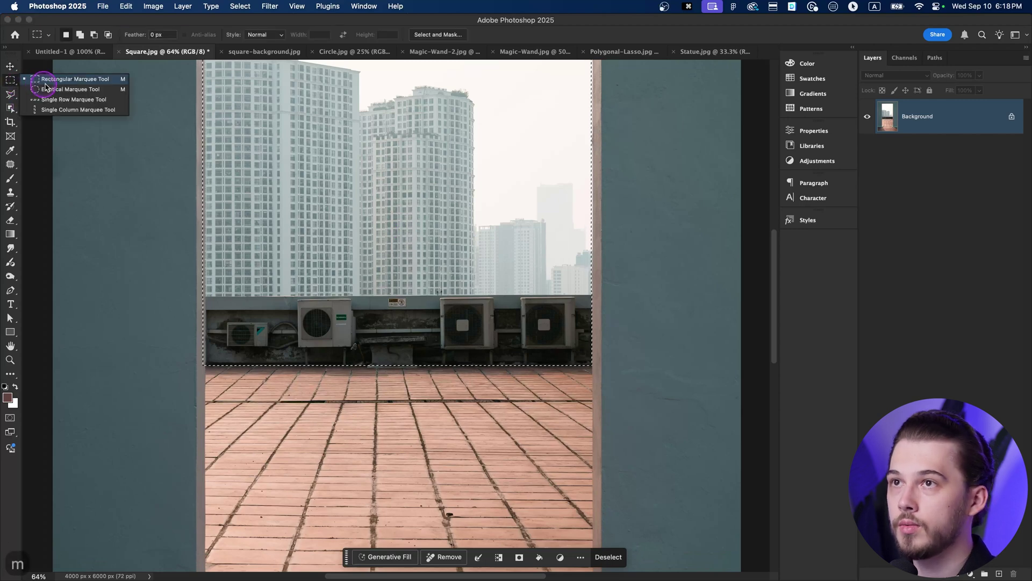
left_click(34, 80)
scroll(430, 324, "up", 5)
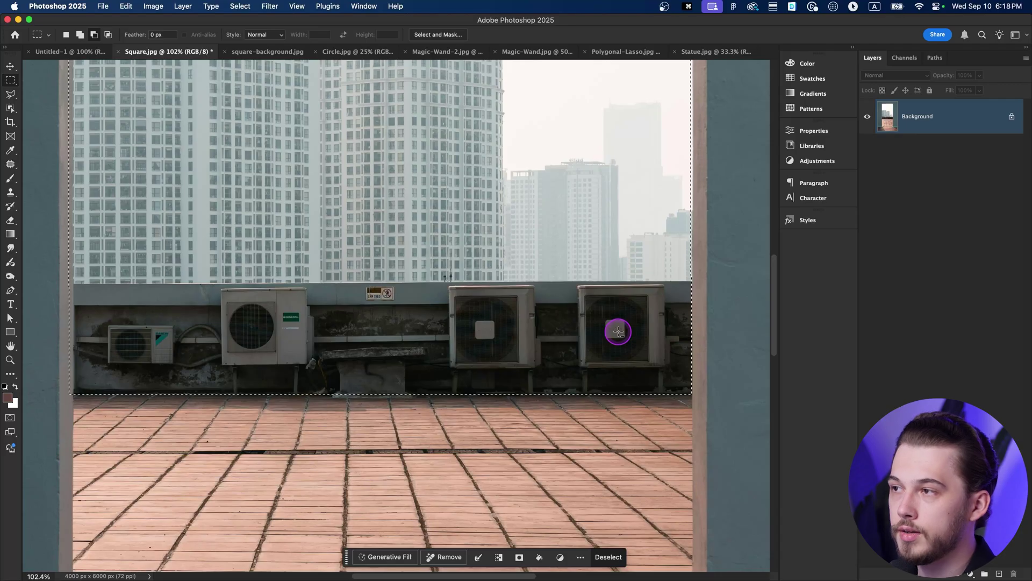
left_click_drag(742, 439, 45, 283)
Subtract two small separate rectangles from the sky part of the selection
left_click_drag(259, 141, 265, 325)
scroll(264, 134, "down", 3)
left_click_drag(280, 230, 292, 310)
left_click_drag(245, 150, 293, 217)
left_click_drag(360, 233, 426, 330)
scroll(407, 324, "down", 3)
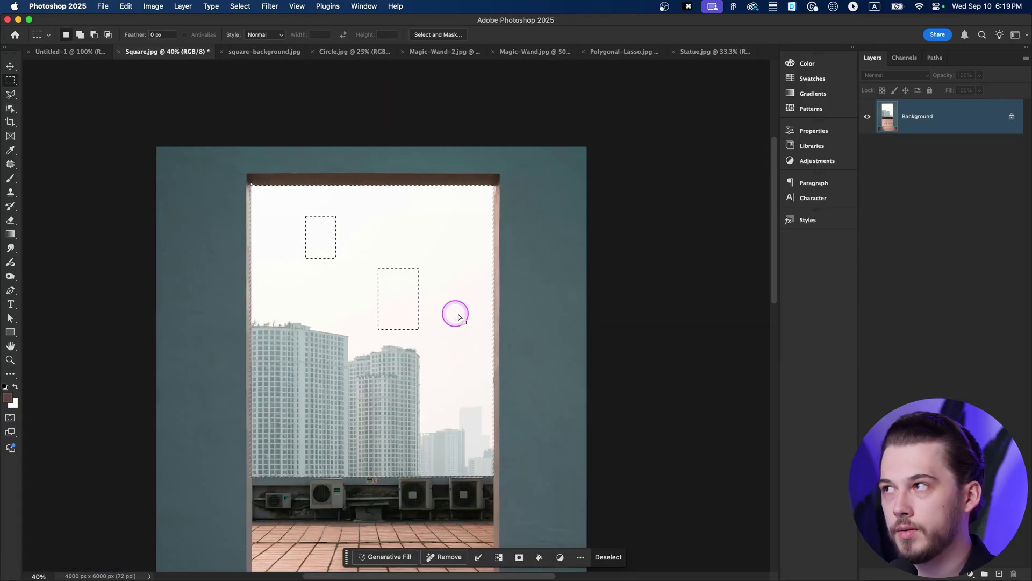
Undo the two small rectangular subtractions from the sky part of the selection
key("super+z")
key("super+z")
left_click_drag(410, 350, 429, 237)
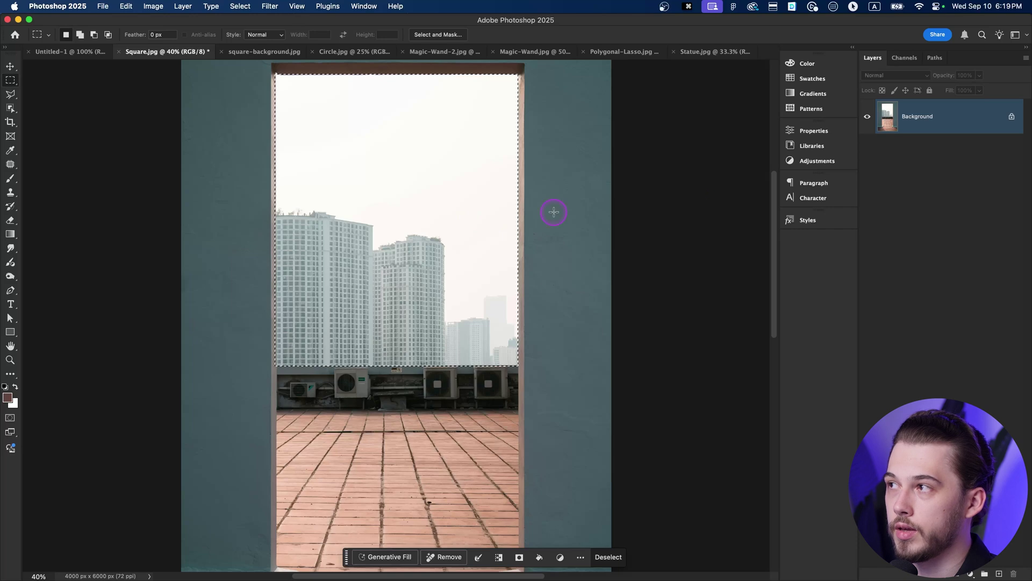
Copy the selected skyline onto a new layer, and undo the copy
key("super+j")
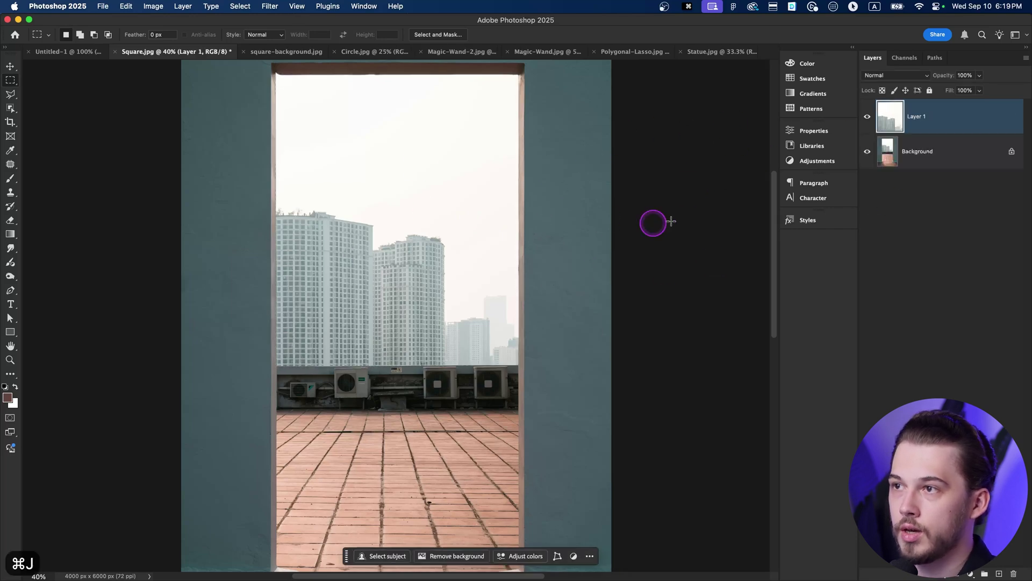
key("super+z")
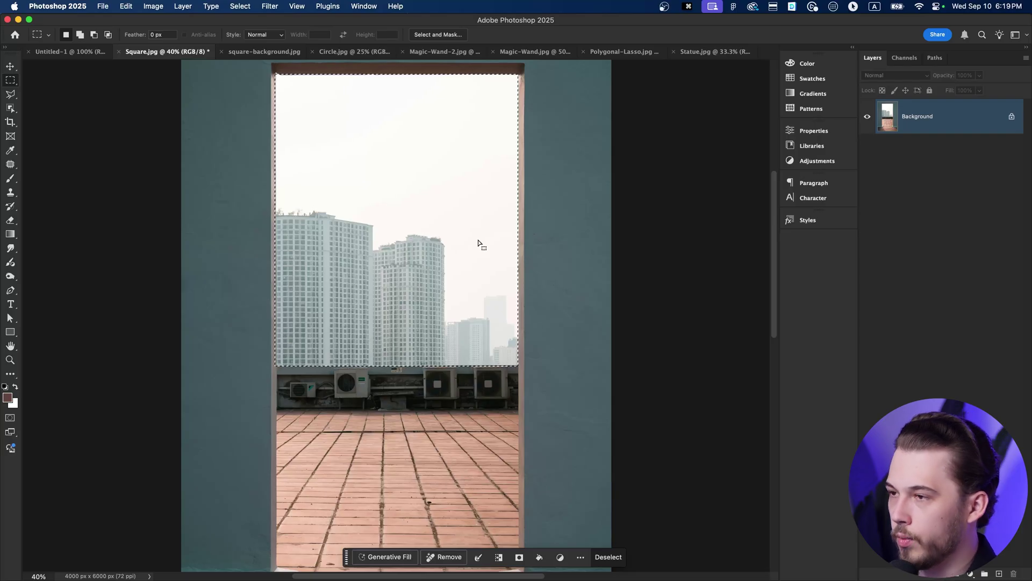
Examine the fill content options offered when deleting the selection on the locked Background layer, and dismiss the Fill dialog without applying it
key("BackSpace")
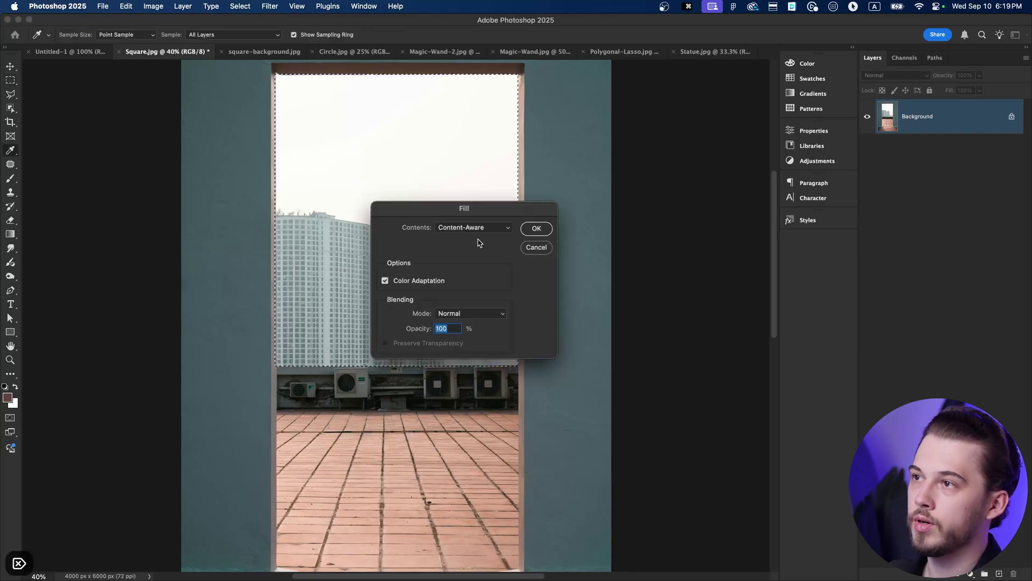
left_click_drag(476, 212, 592, 138)
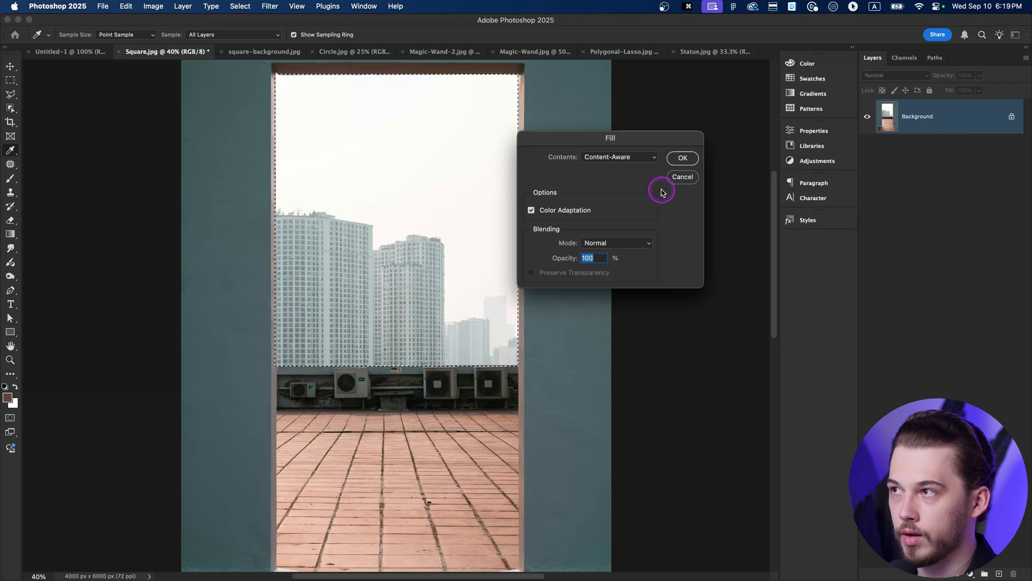
left_click(679, 178)
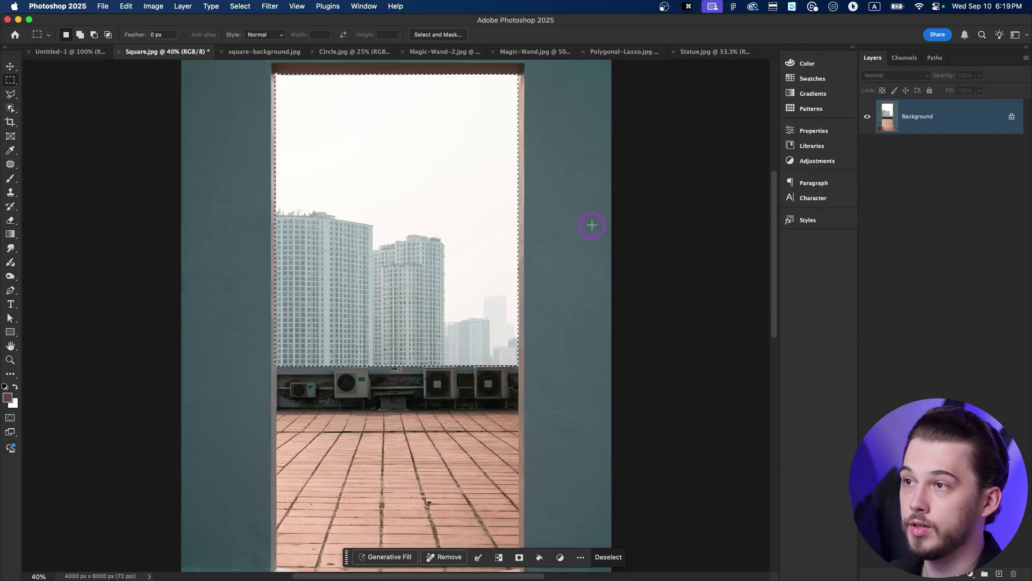
key("Delete")
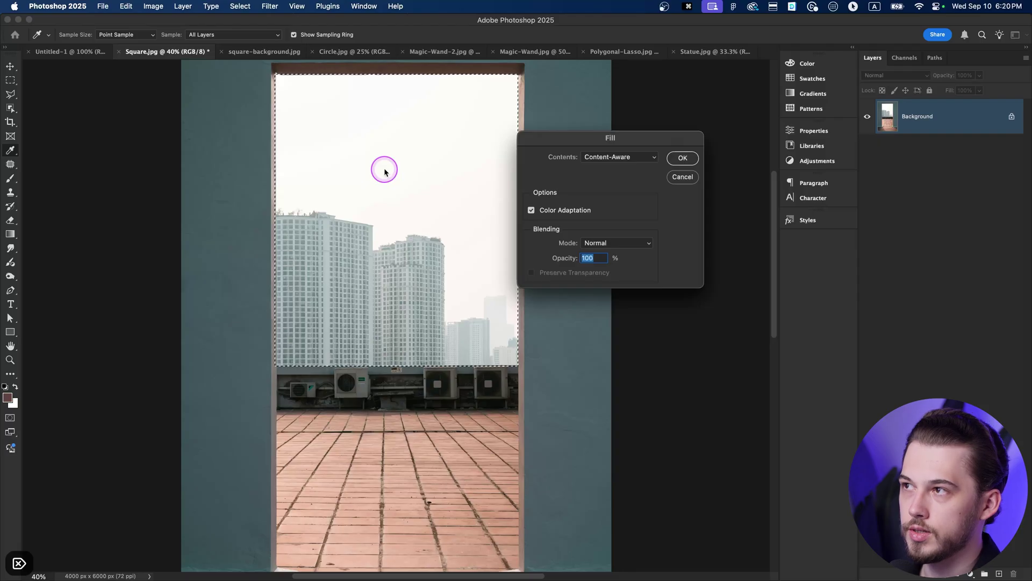
left_click_drag(573, 142, 584, 129)
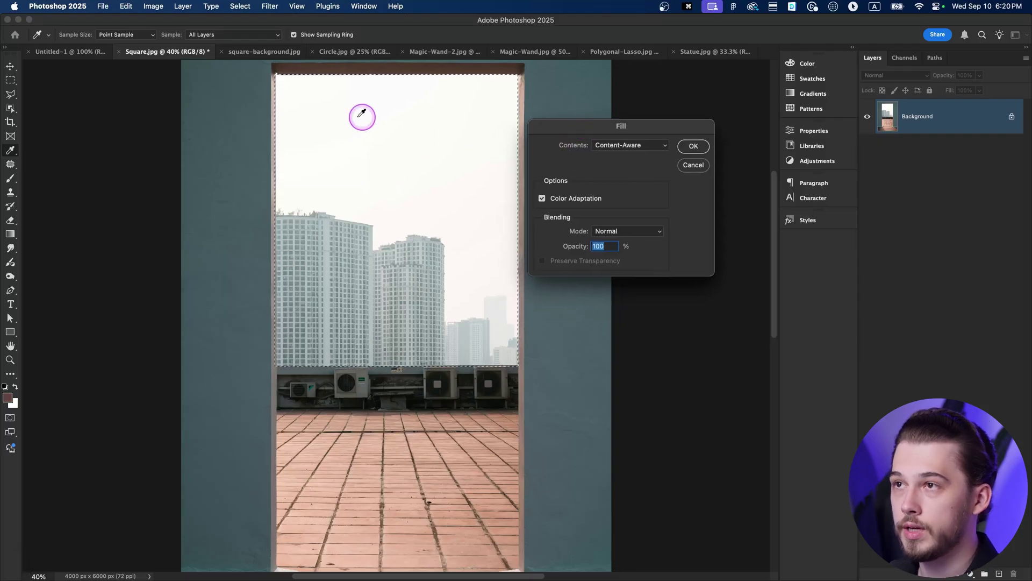
left_click(624, 149)
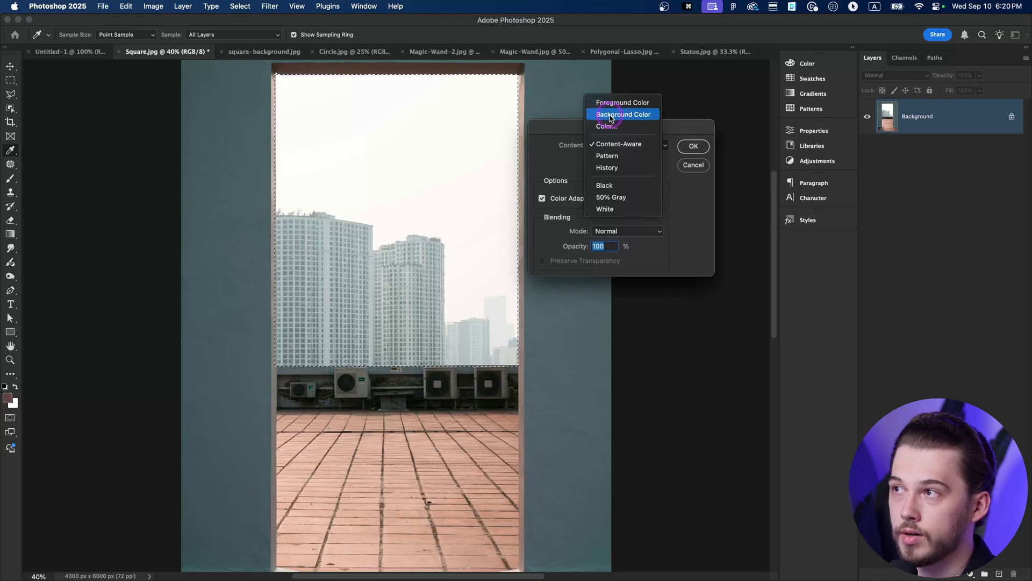
left_click(678, 132)
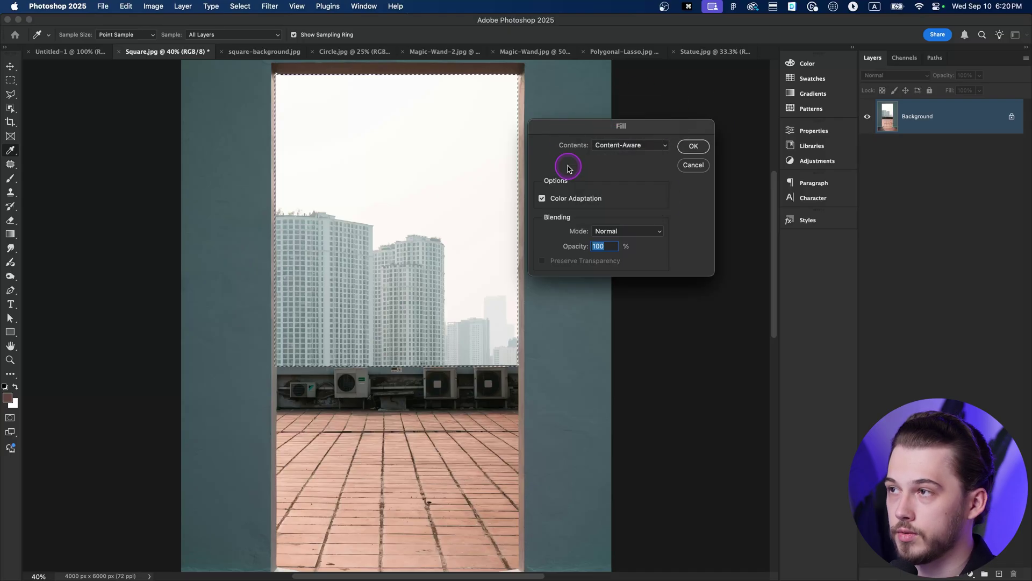
left_click(692, 166)
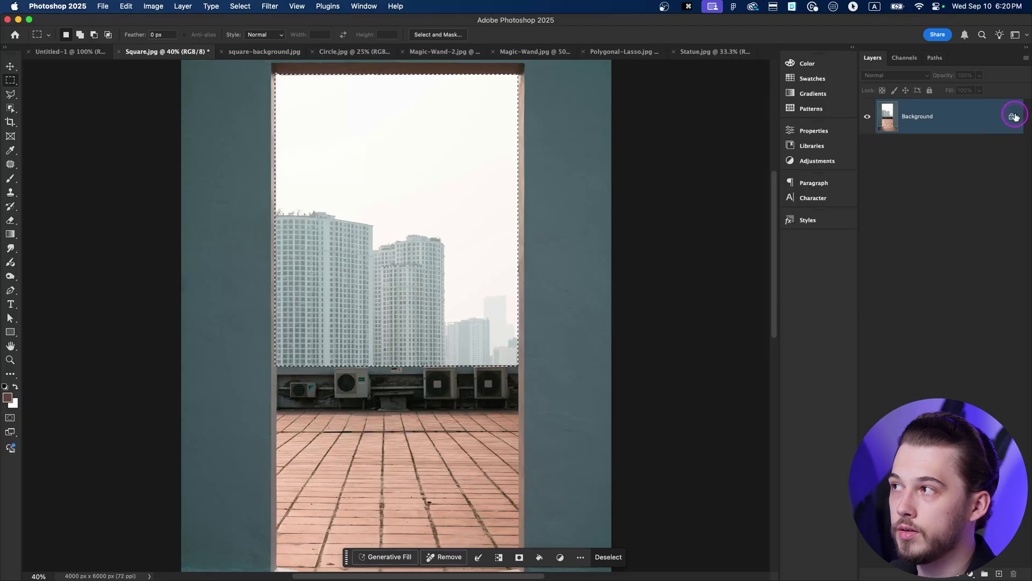
Unlock the Background layer to convert it into a regular layer
left_click(1013, 117)
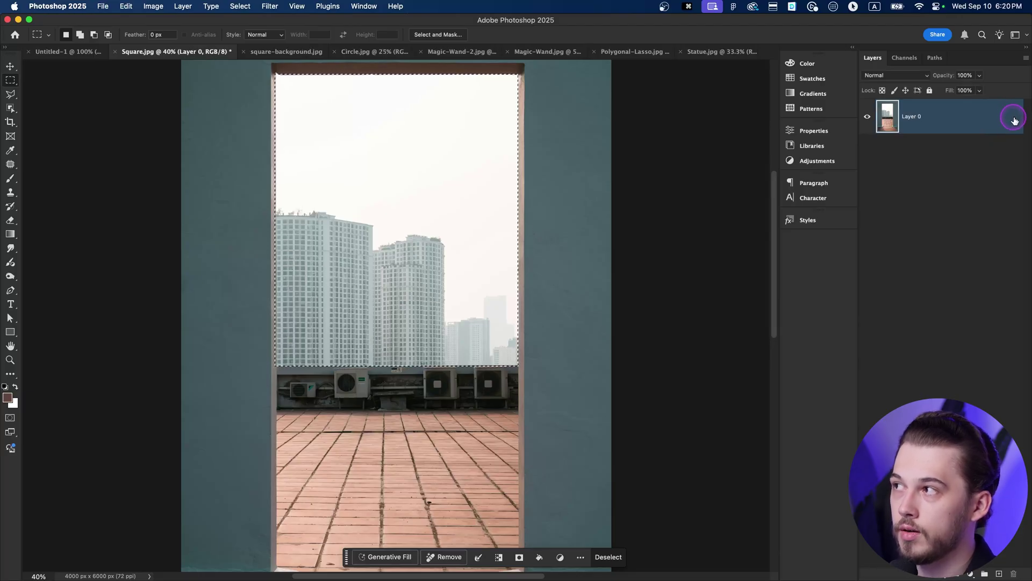
key("super+z")
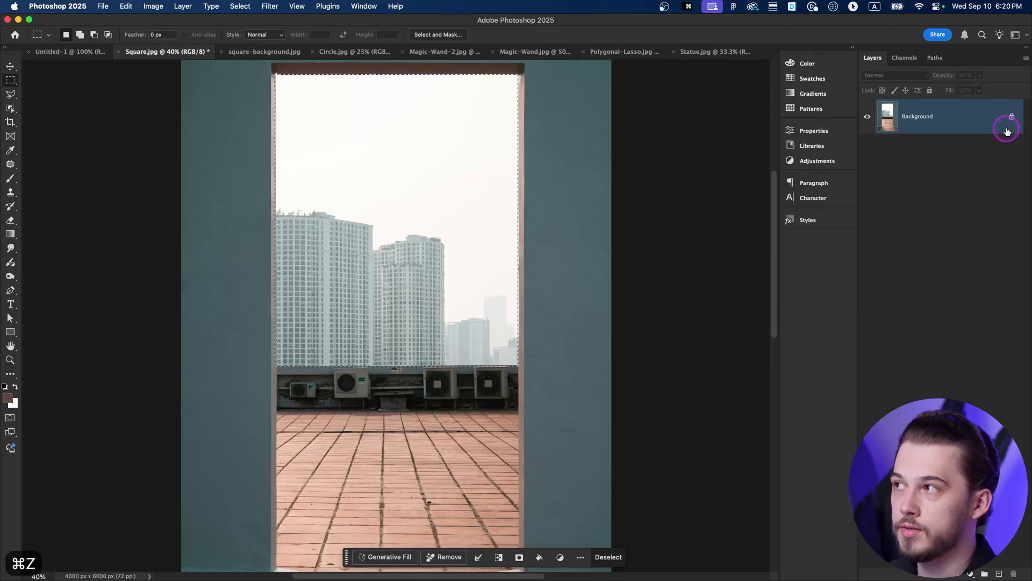
left_click(1013, 119)
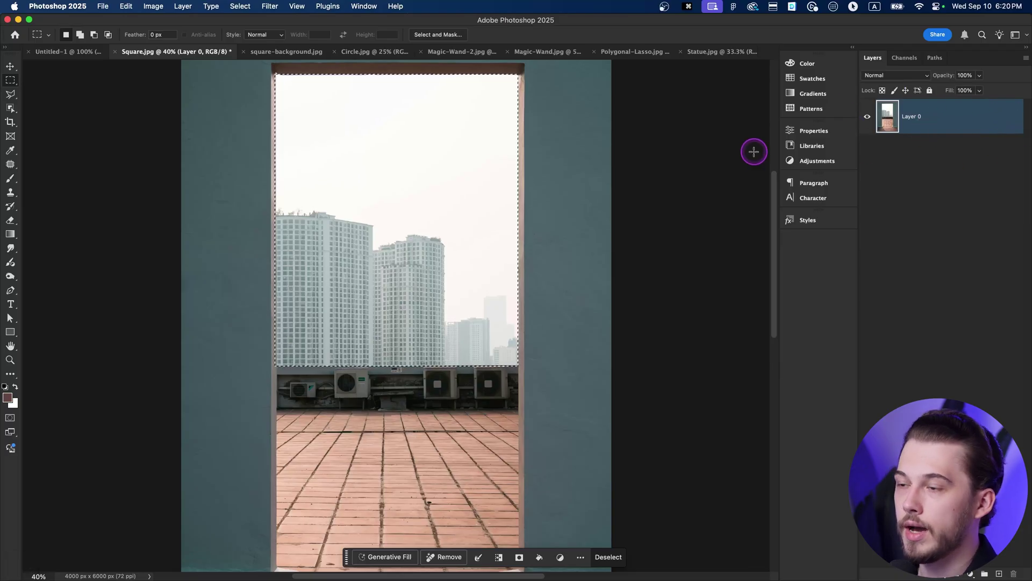
Delete the selected skyline area inside the doorway, and deselect
key("BackSpace")
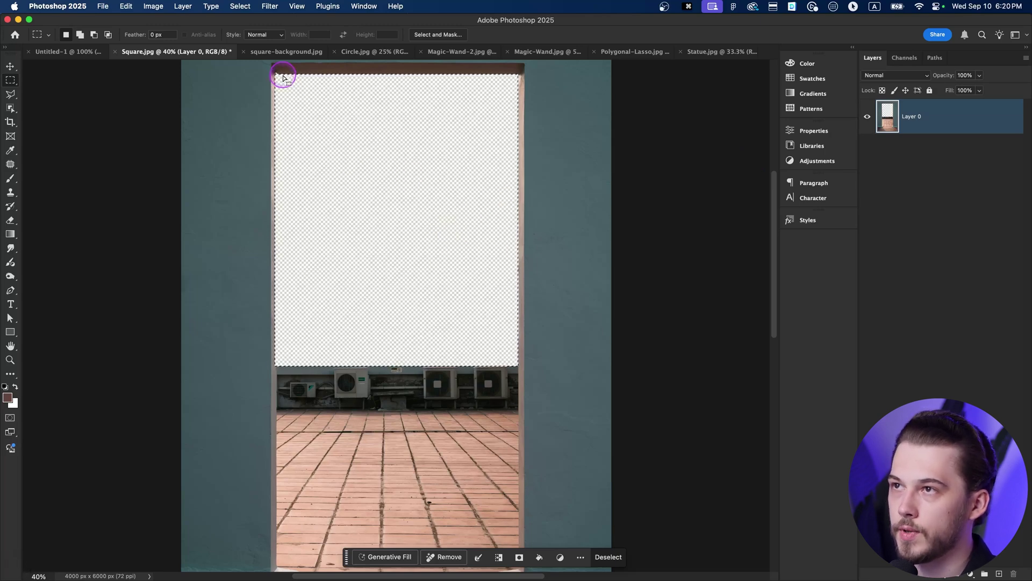
key("super+d")
scroll(362, 249, "up", 2)
scroll(371, 341, "up", 1)
scroll(371, 341, "down", 1)
scroll(371, 341, "down", 1)
left_click_drag(387, 248, 380, 284)
scroll(379, 284, "down", 1)
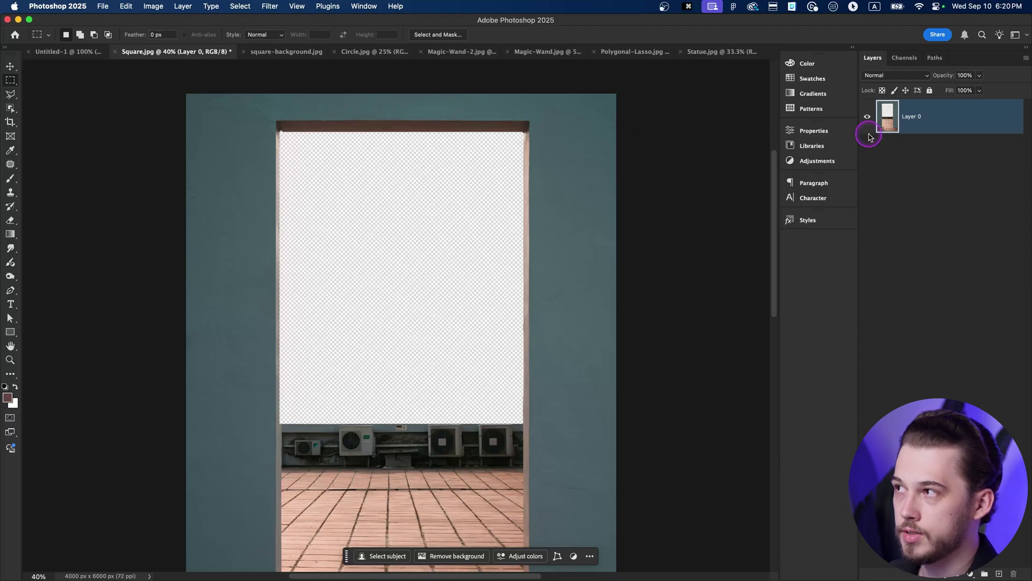
Place square-background.jpg from the #1-assets folder in Finder into the document at 81.42% scale, covering the upper part of the photo
key("super+Tab")
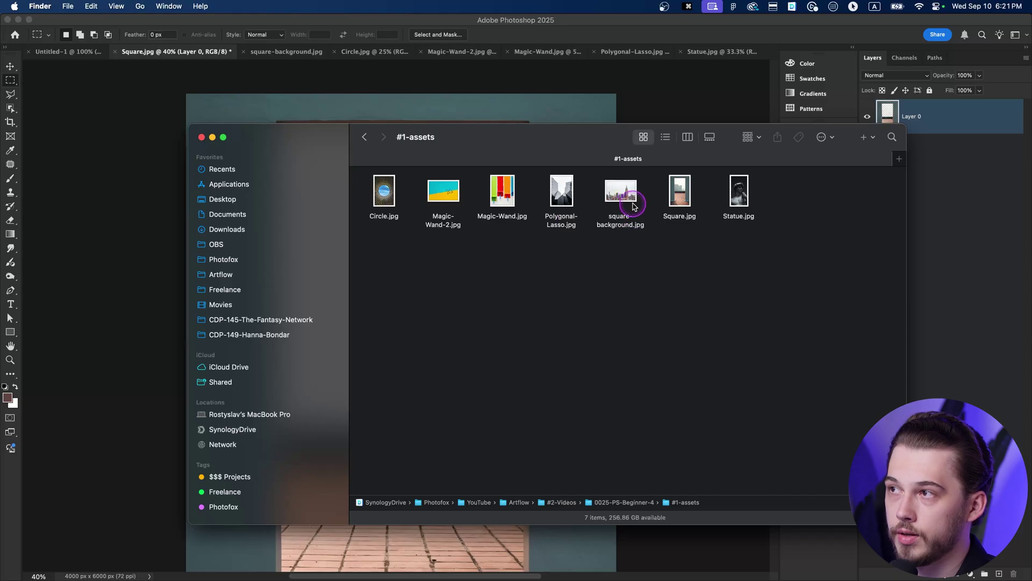
left_click_drag(624, 197, 585, 63)
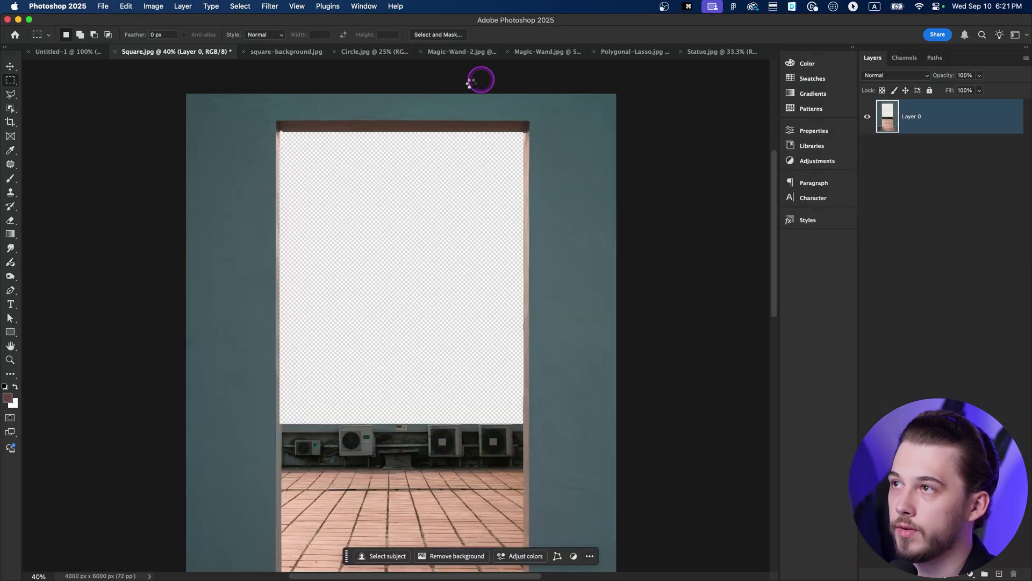
left_click_drag(403, 189, 390, 126)
left_click_drag(398, 319, 407, 278)
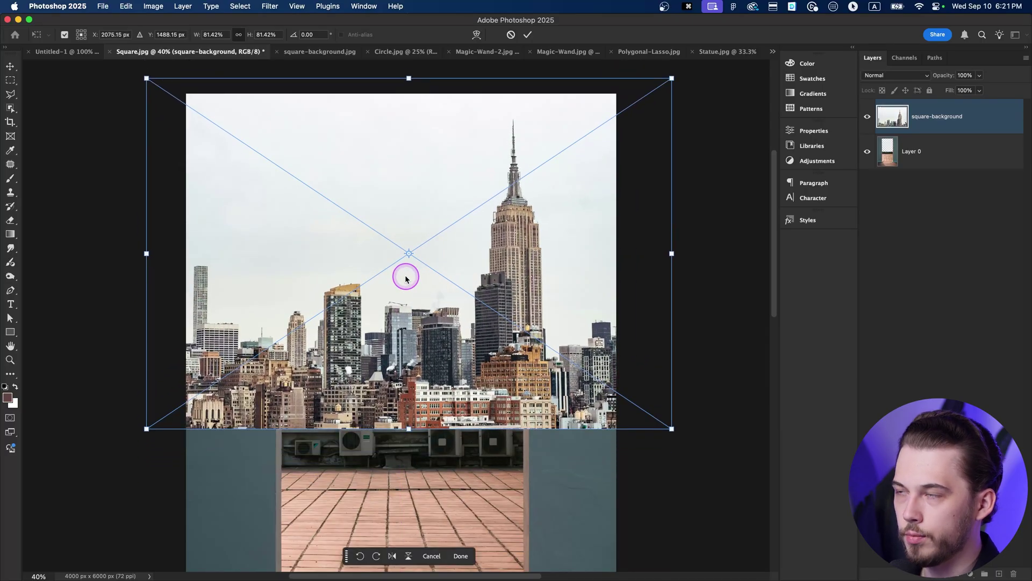
key("Return")
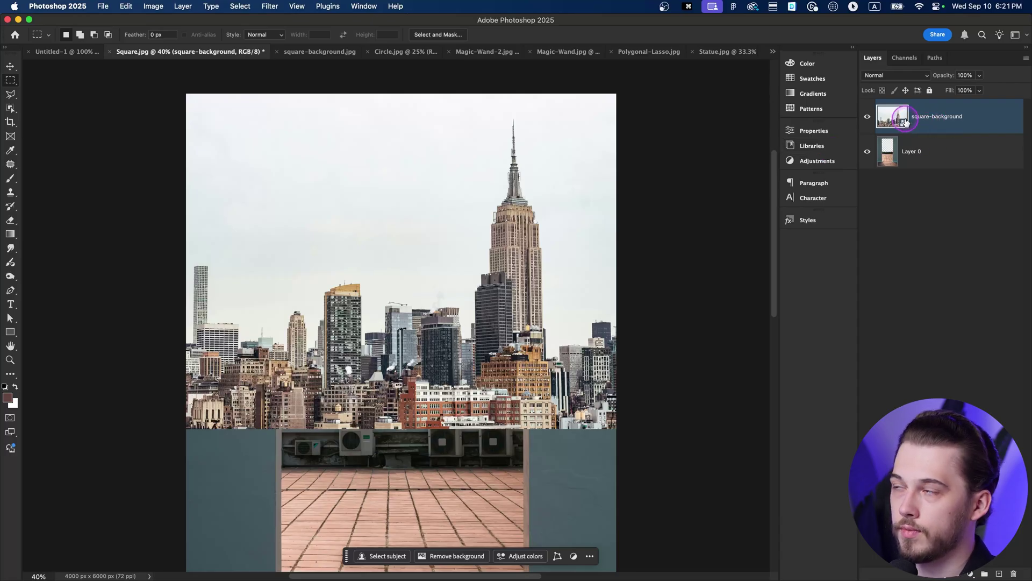
Reorder the layers so that square-background lies below Layer 0, behind the doorway
mouse_move(932, 120)
left_mouse_down()
mouse_move(933, 167)
mouse_move(930, 113)
left_mouse_up()
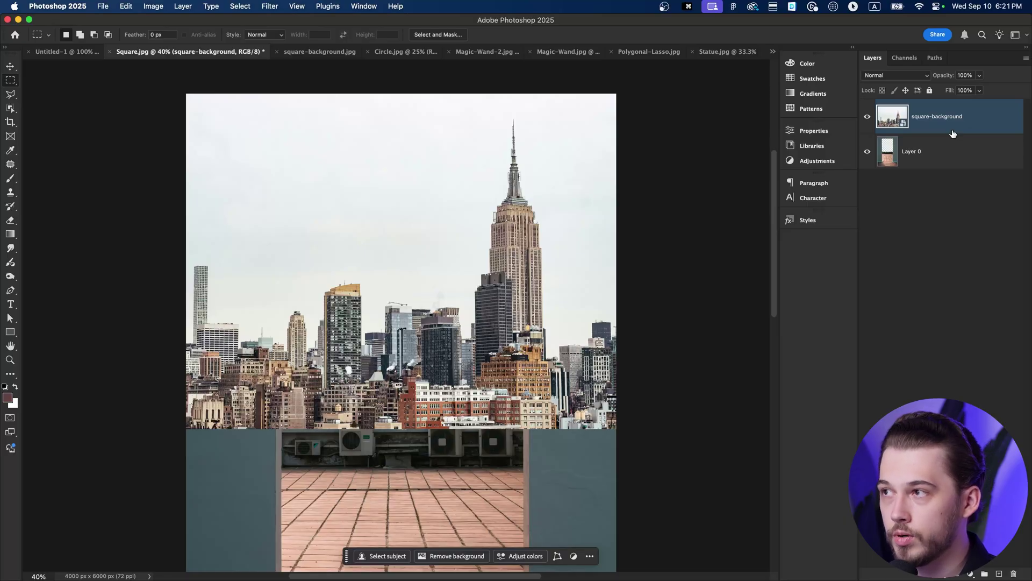
key("super+bracketleft")
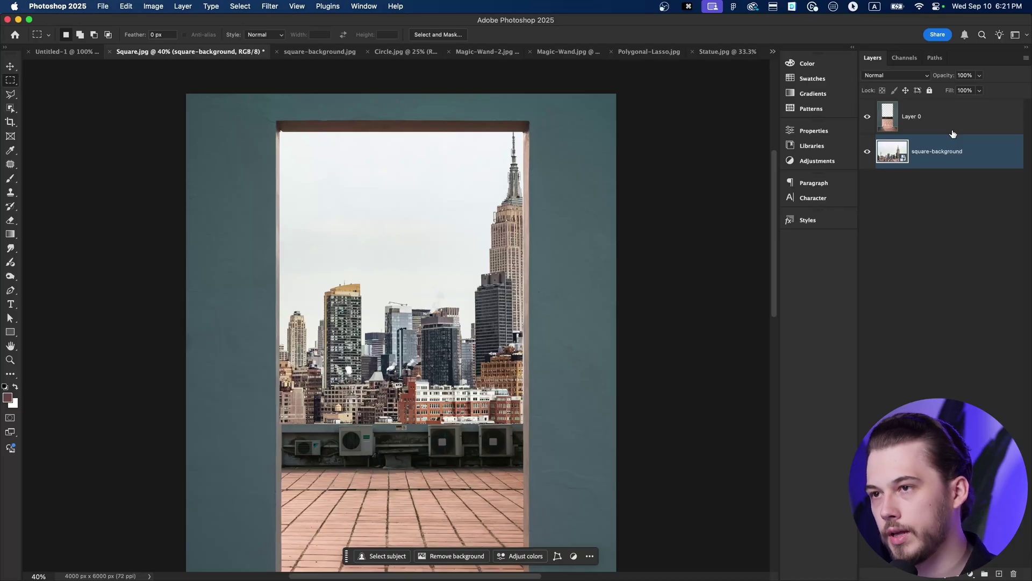
key("super+bracketright")
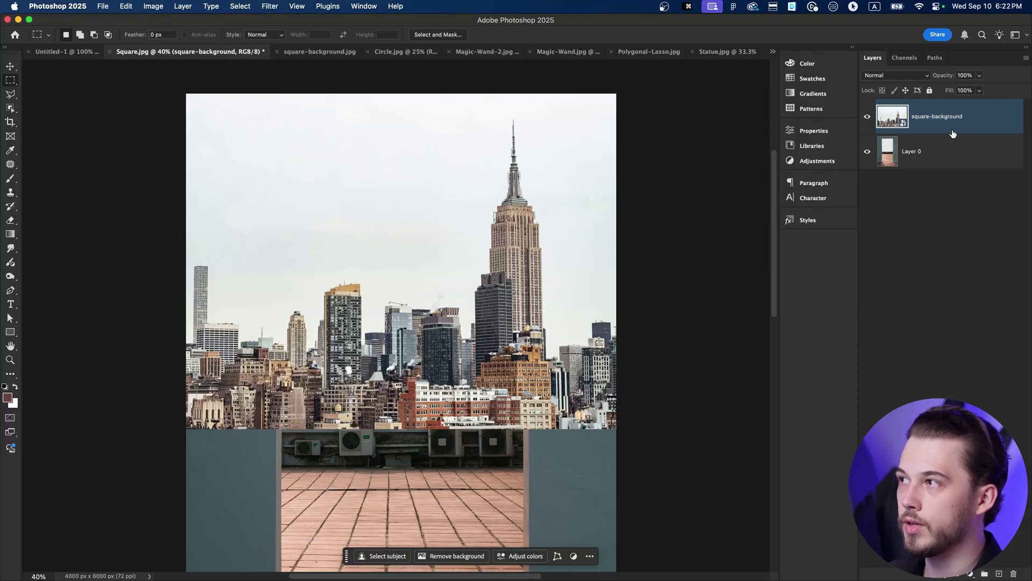
key("super+bracketleft")
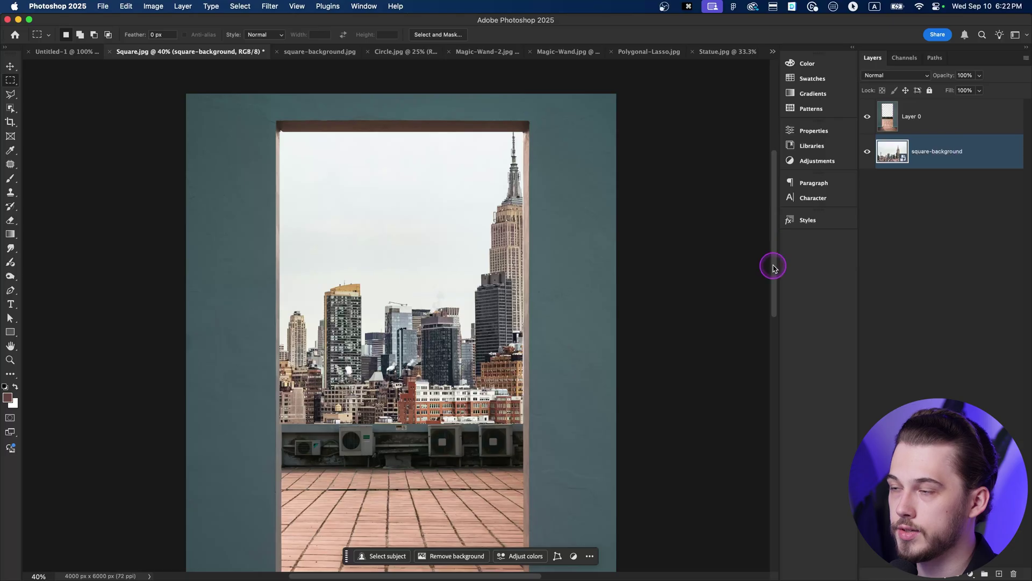
Clear the stray selection and shift the square-background layer slightly left with the Move tool to bring the tallest tower inside the doorway
left_click_drag(512, 300, 476, 300)
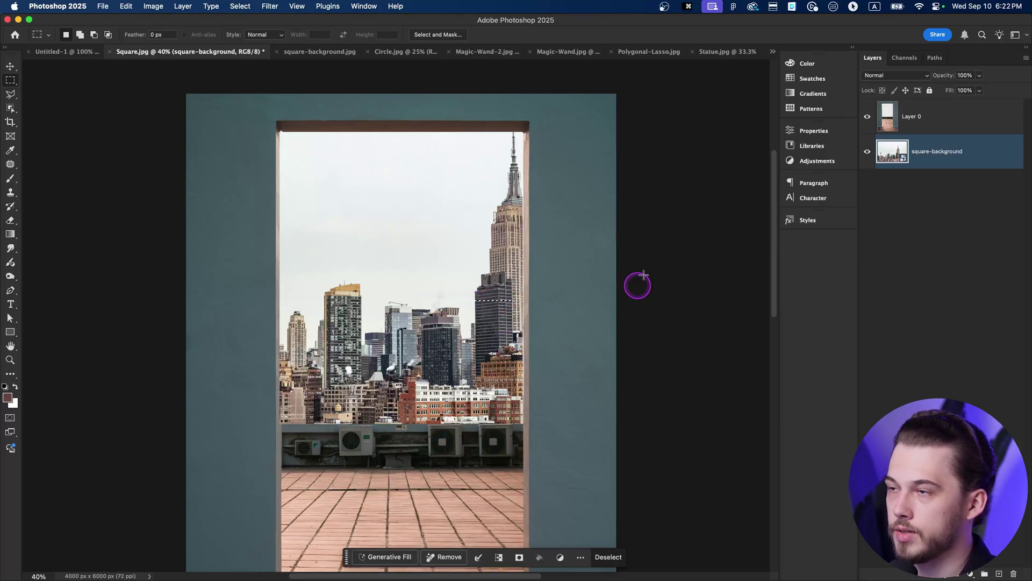
key("super+d")
key("v")
left_click_drag(478, 321, 450, 325)
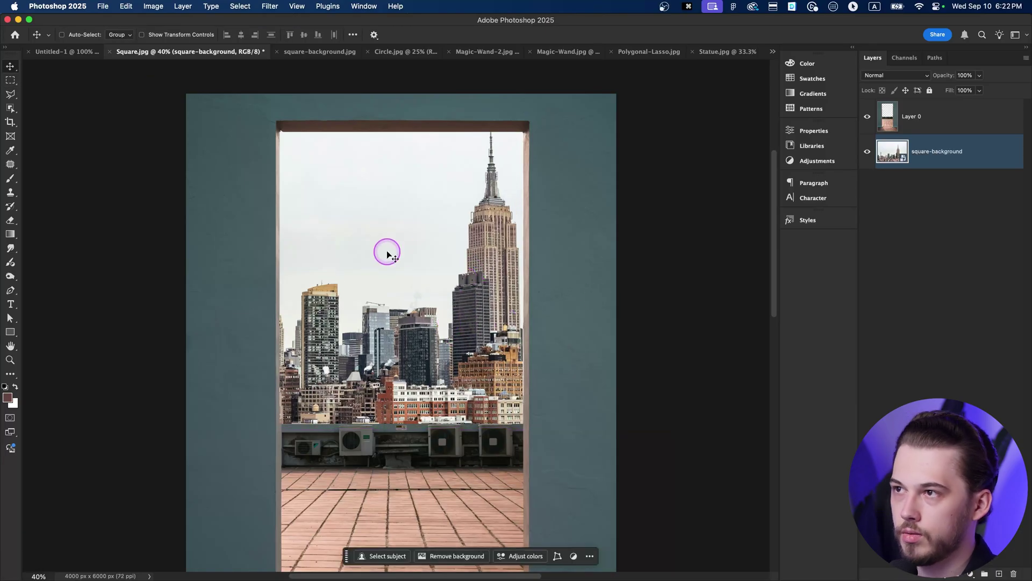
Draw a rectangular marquee selection over the sky in the doorway, and deselect it
key("m")
left_click_drag(318, 169, 453, 308)
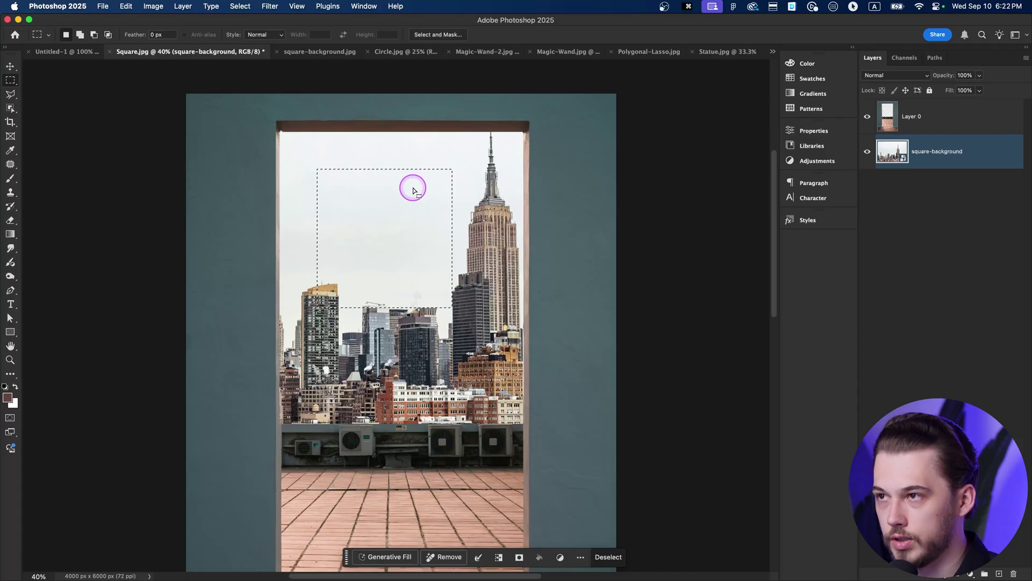
key("super+d")
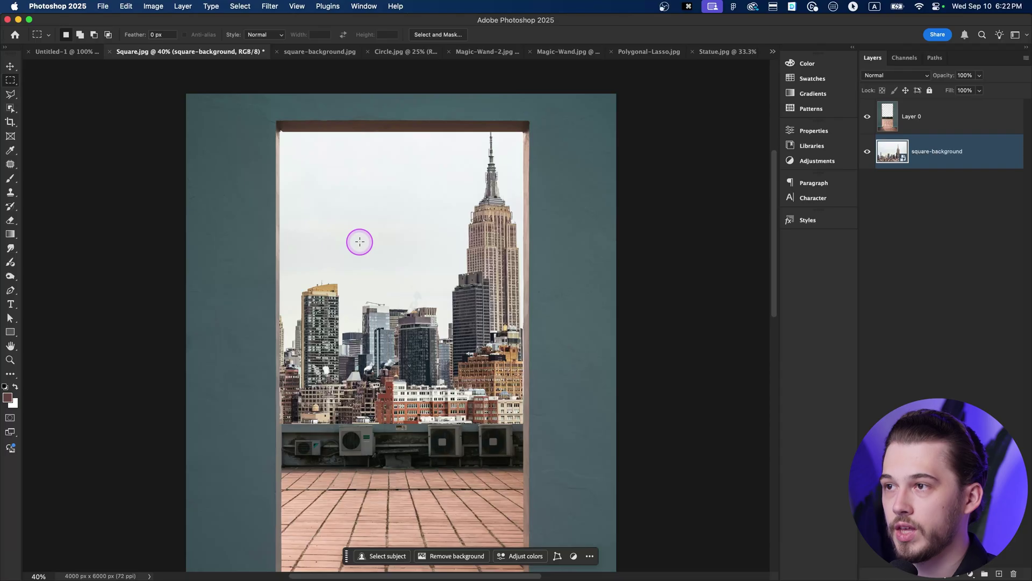
key("super+z")
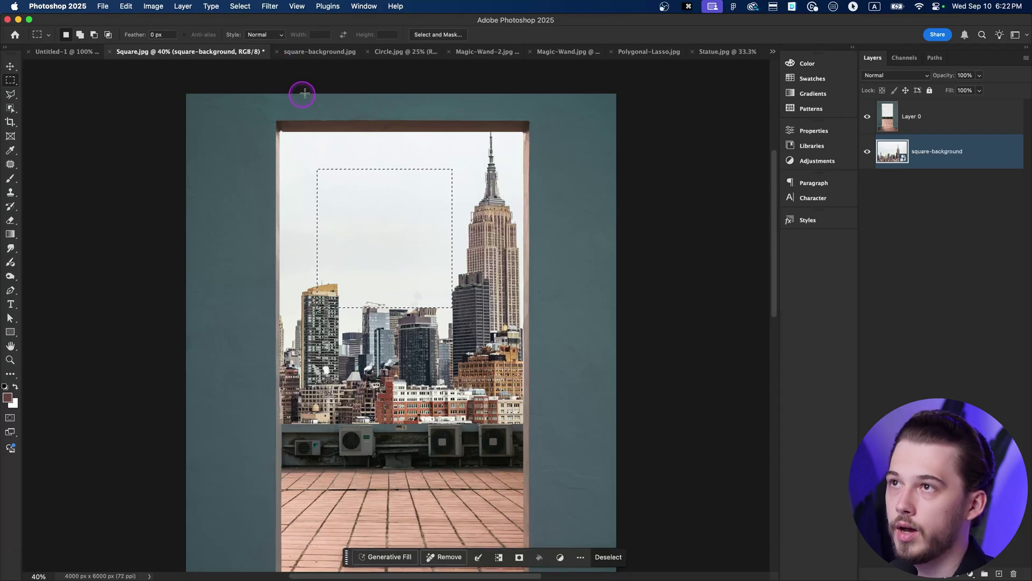
left_click(248, 9)
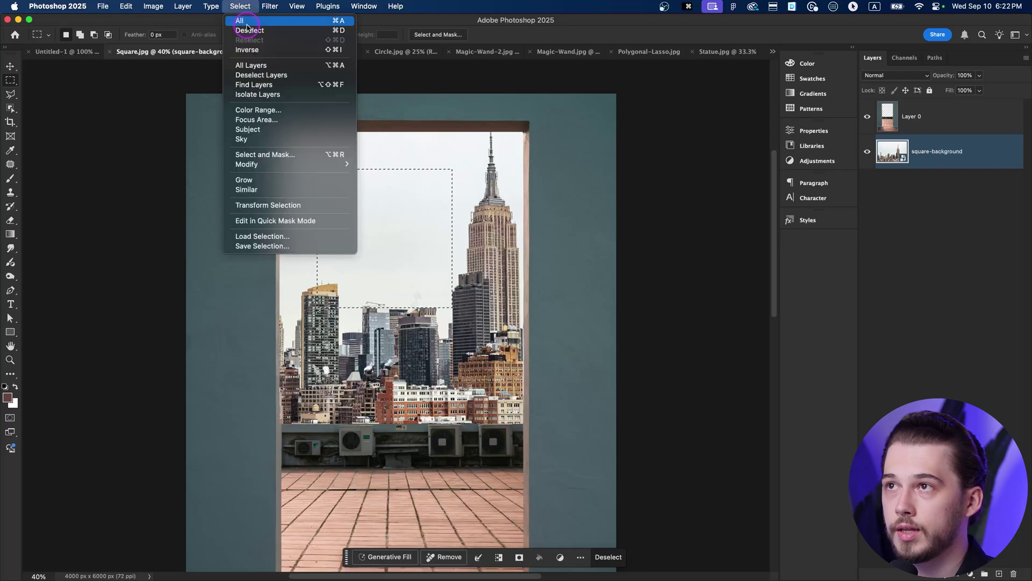
left_click(338, 31)
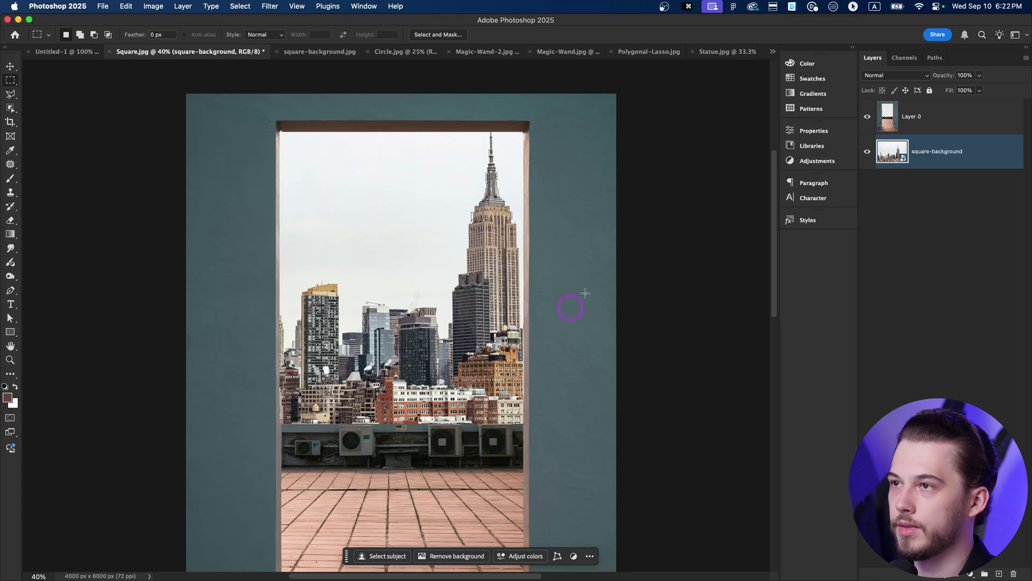
On Layer 0, draw a rectangular marquee across the doorway's left edge and shift the selection slightly down and right
left_click(935, 130)
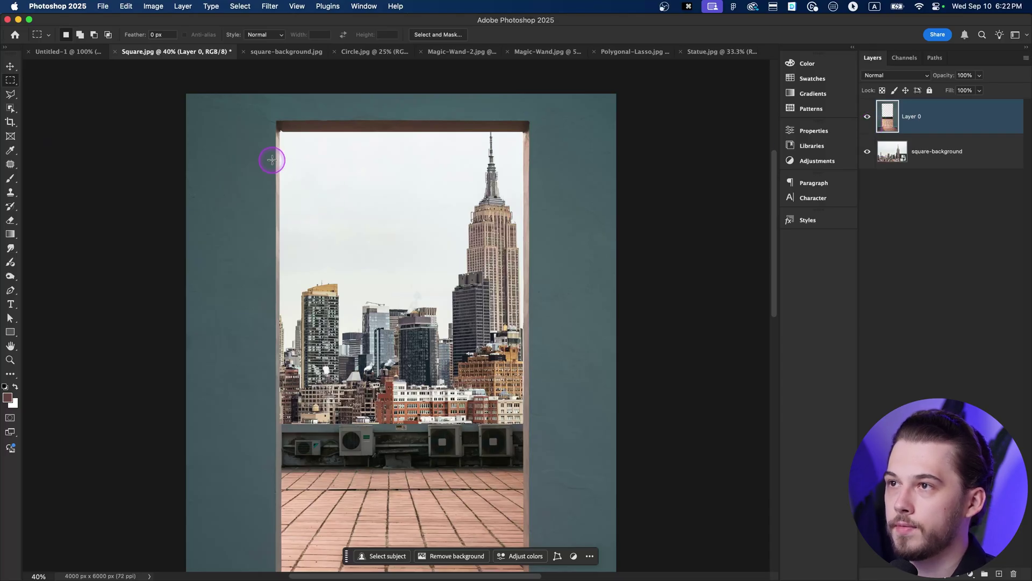
left_click_drag(228, 142, 310, 236)
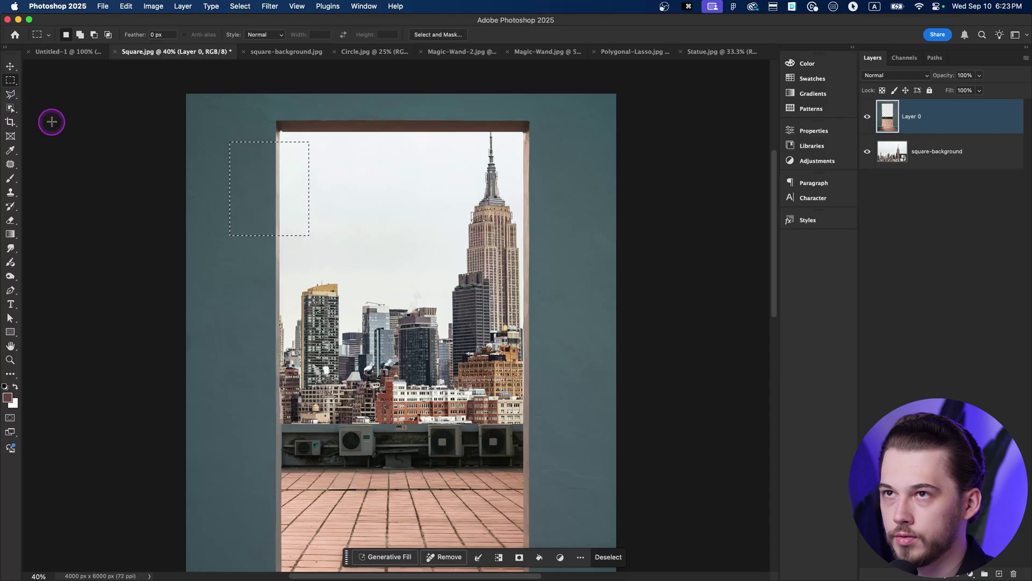
left_click_drag(267, 166, 276, 188)
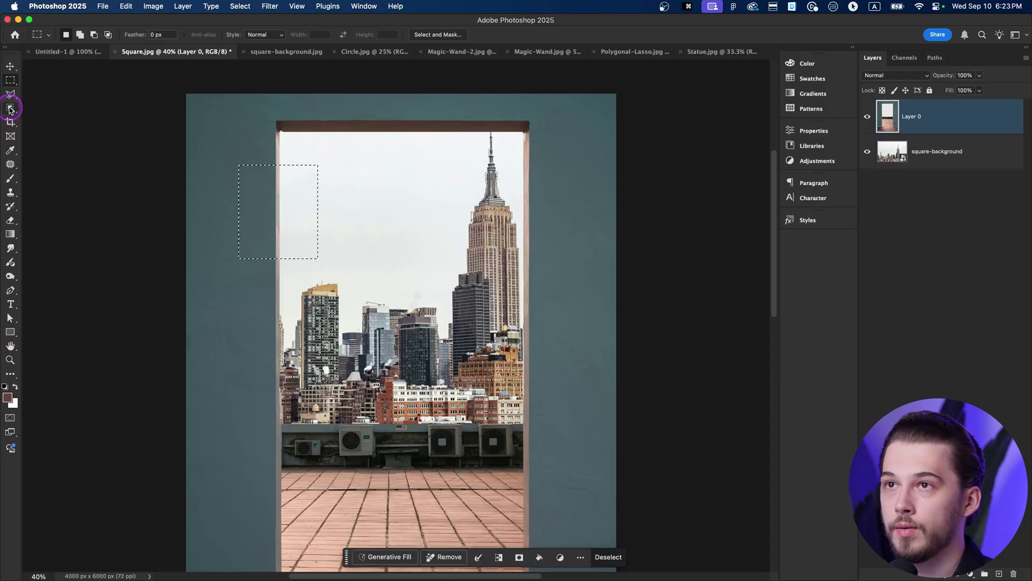
Move the selected piece of Layer 0 down and right over the doorway view with the Move tool
key("v")
right_click(11, 67)
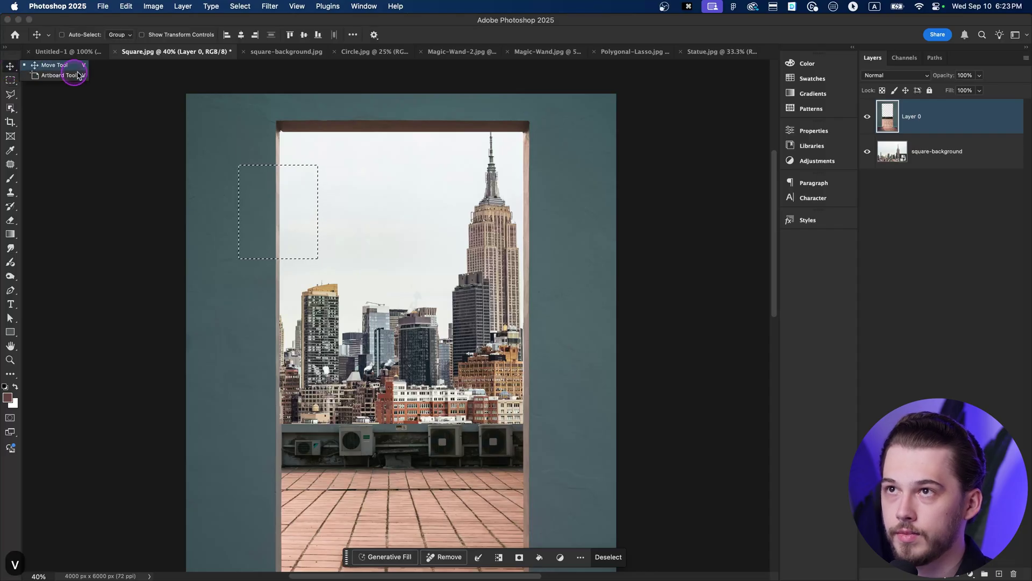
left_click(73, 66)
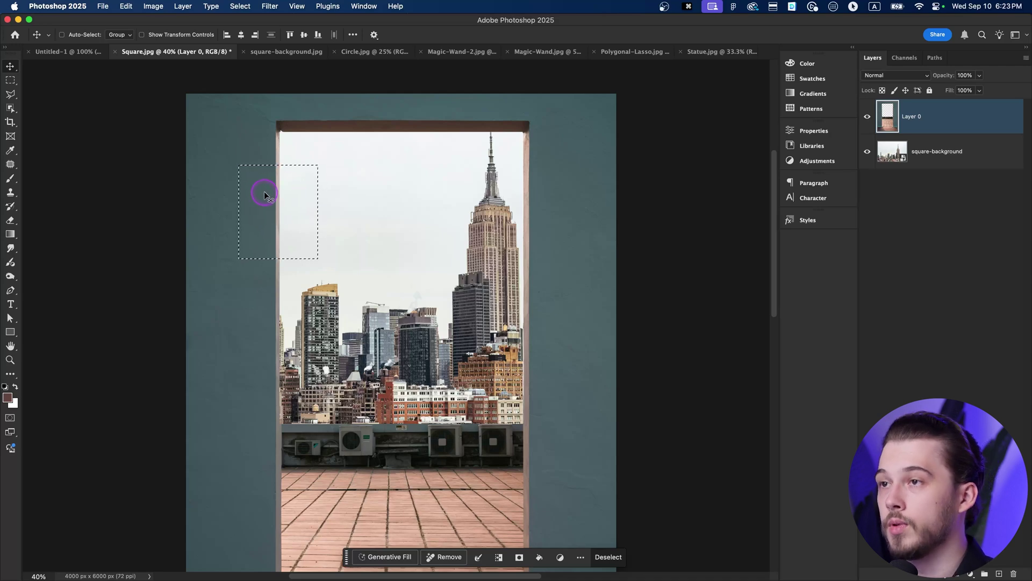
left_click_drag(275, 199, 398, 256)
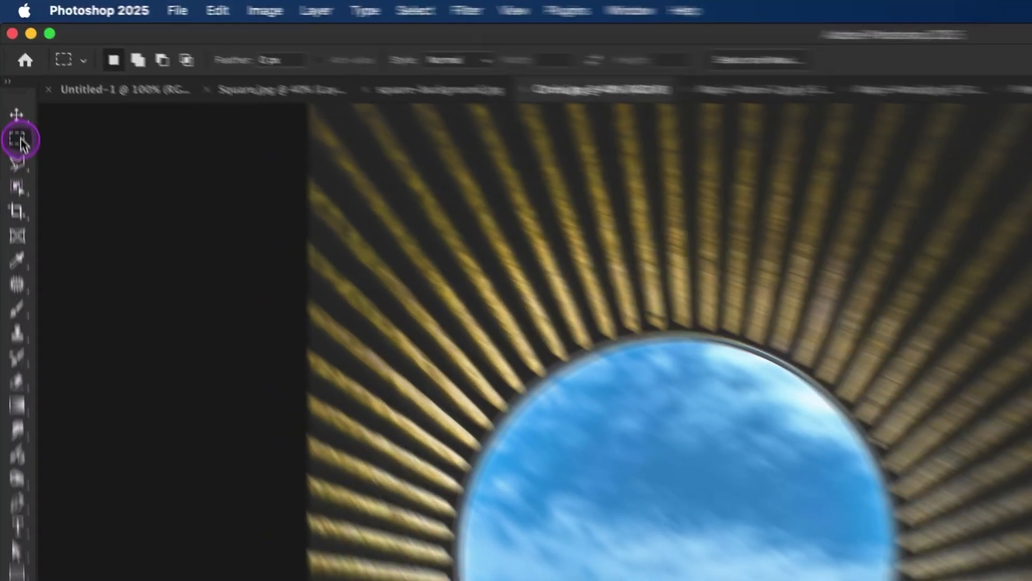
Activate the Elliptical Marquee tool for selecting in Circle.jpg
right_click(21, 139)
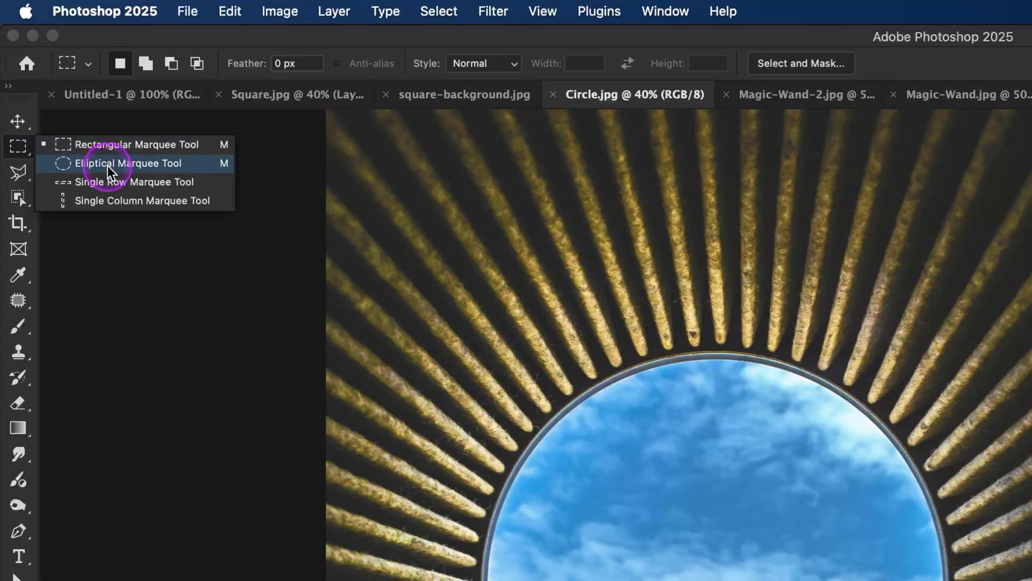
left_click(26, 144)
right_click(16, 149)
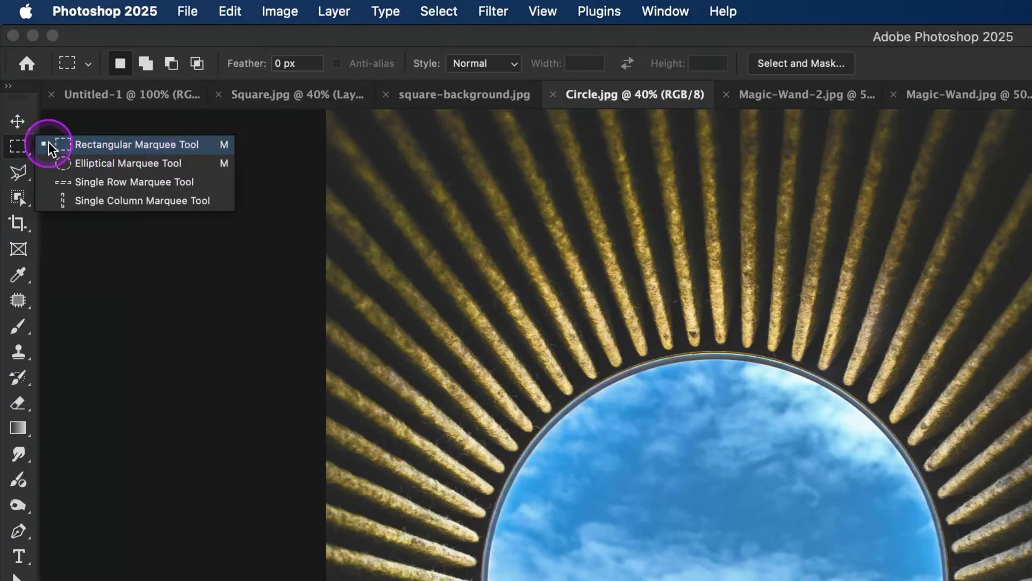
left_click(25, 144)
right_click(22, 145)
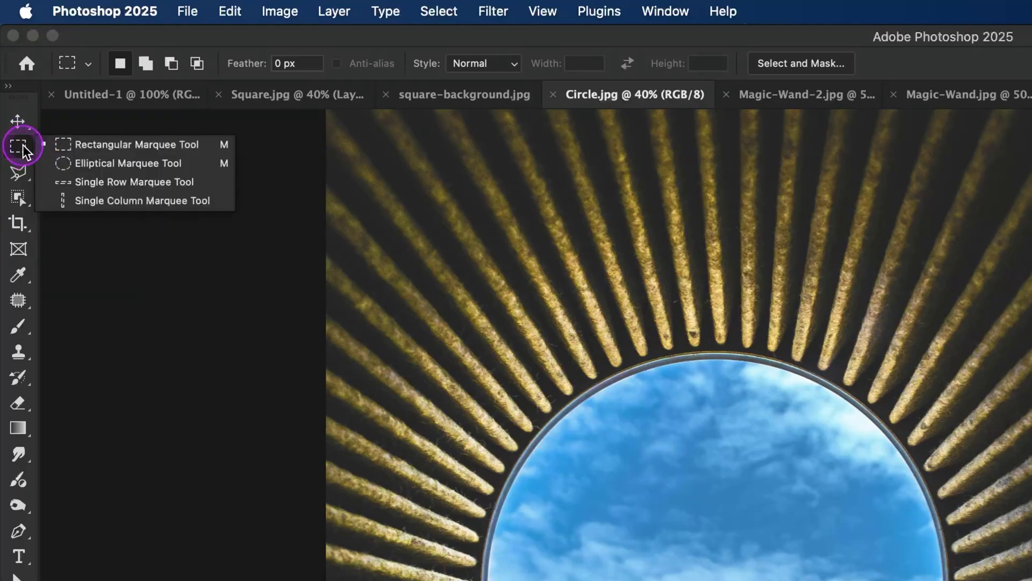
left_click(99, 166)
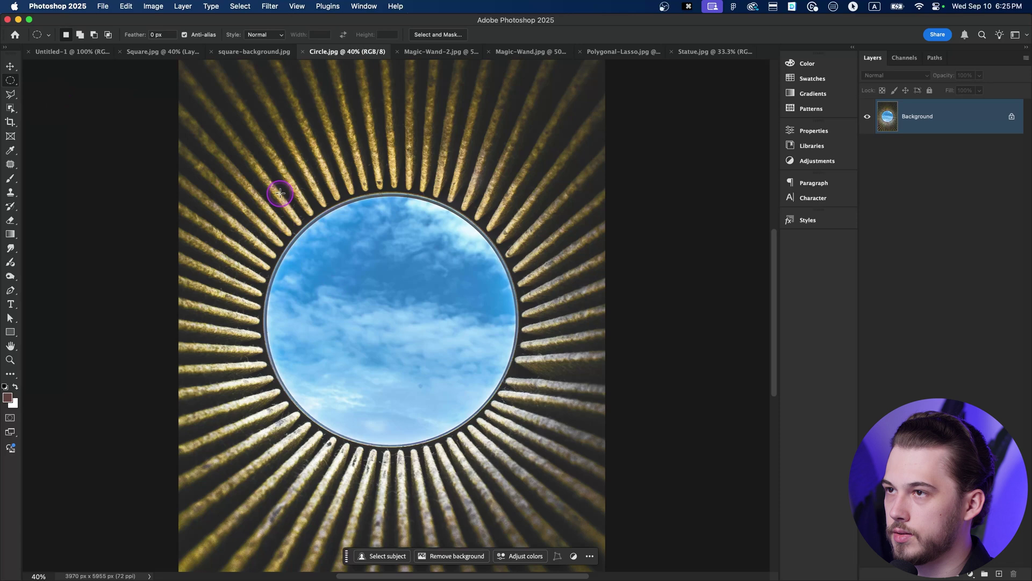
Try to fit elliptical selections to the round window by drawing them from its upper left to its lower right, deselecting each attempt
left_click_drag(280, 193, 507, 437)
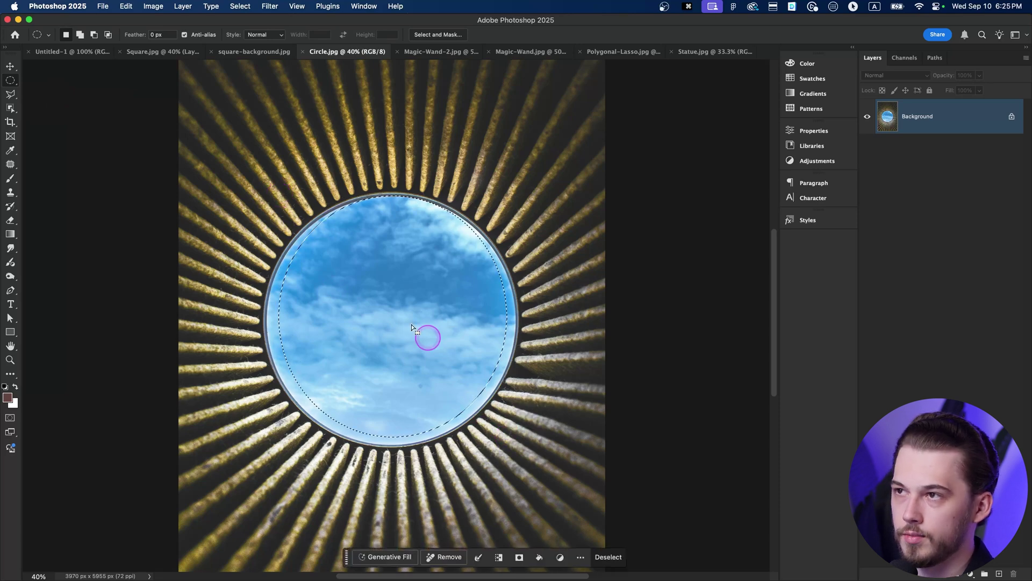
left_click_drag(263, 187, 510, 442)
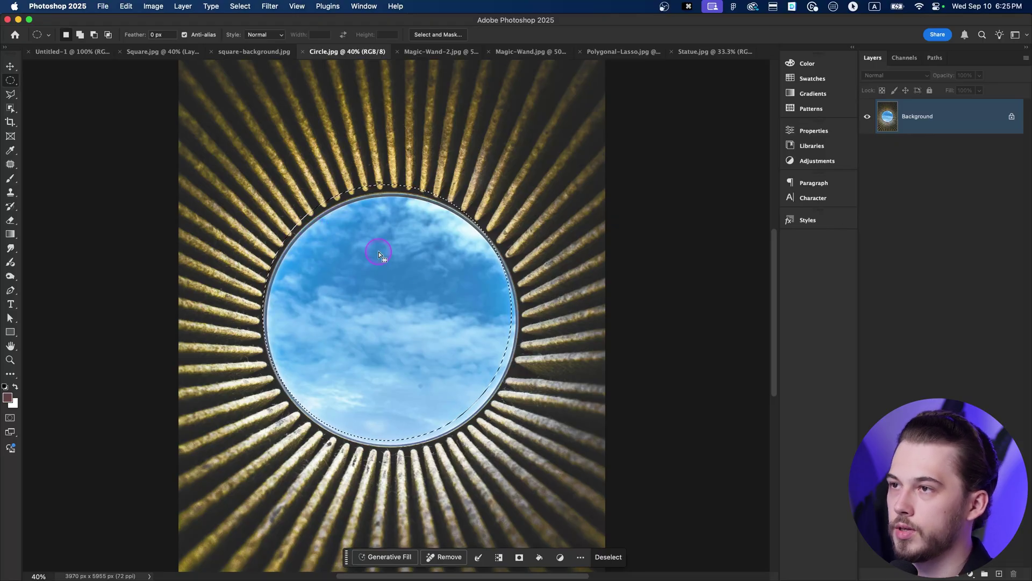
key("super+d")
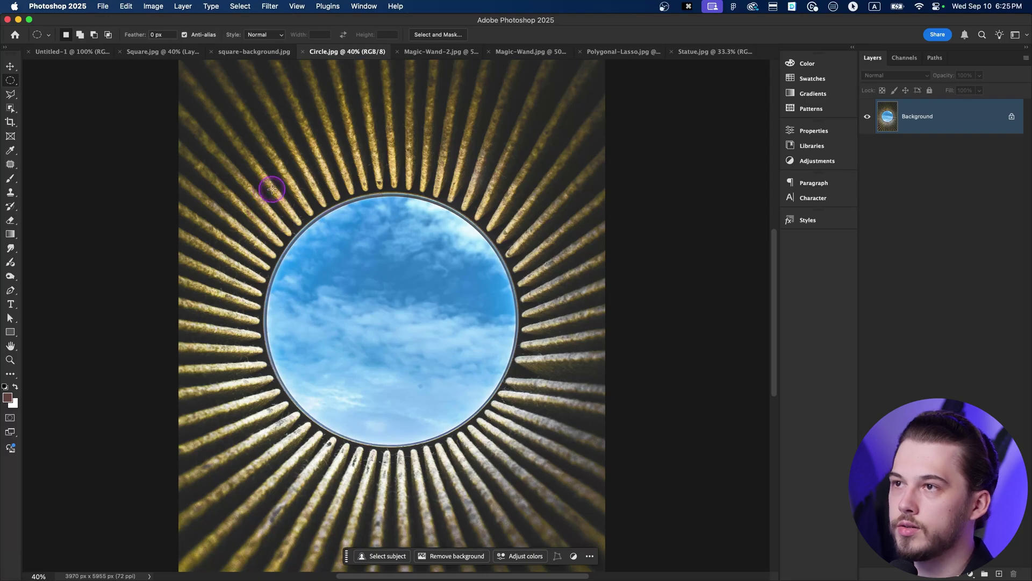
left_click_drag(272, 187, 512, 438)
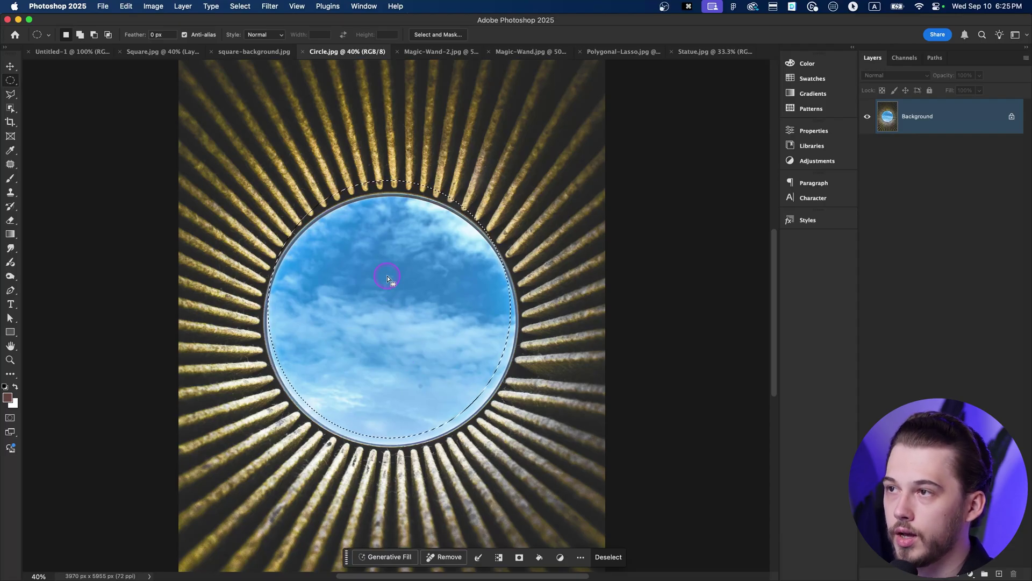
key("super+d")
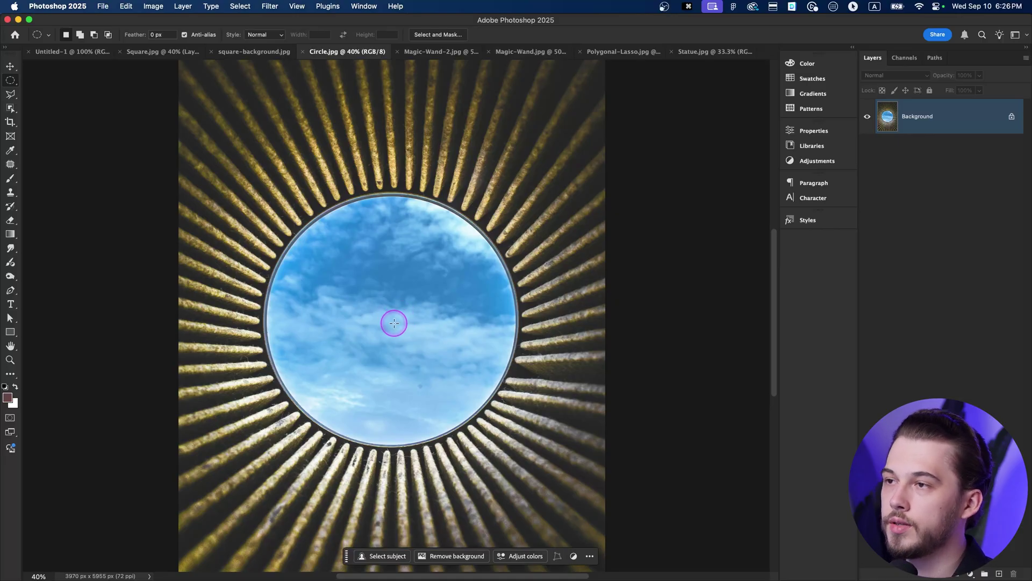
Draw a trial elliptical selection from the middle of the round window towards its upper left, and deselect it
left_click_drag(394, 323, 302, 228)
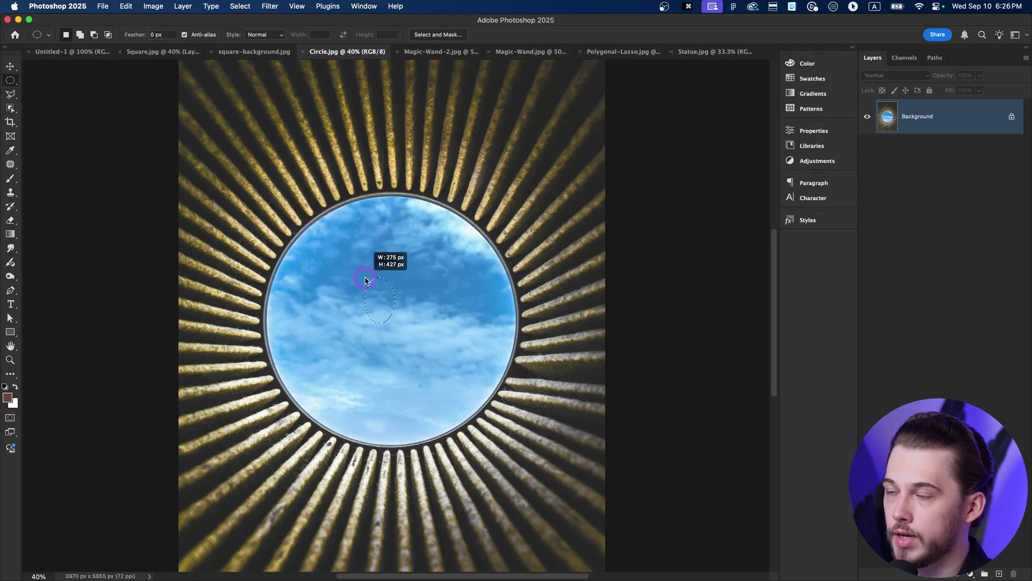
left_click_drag(390, 316, 412, 340)
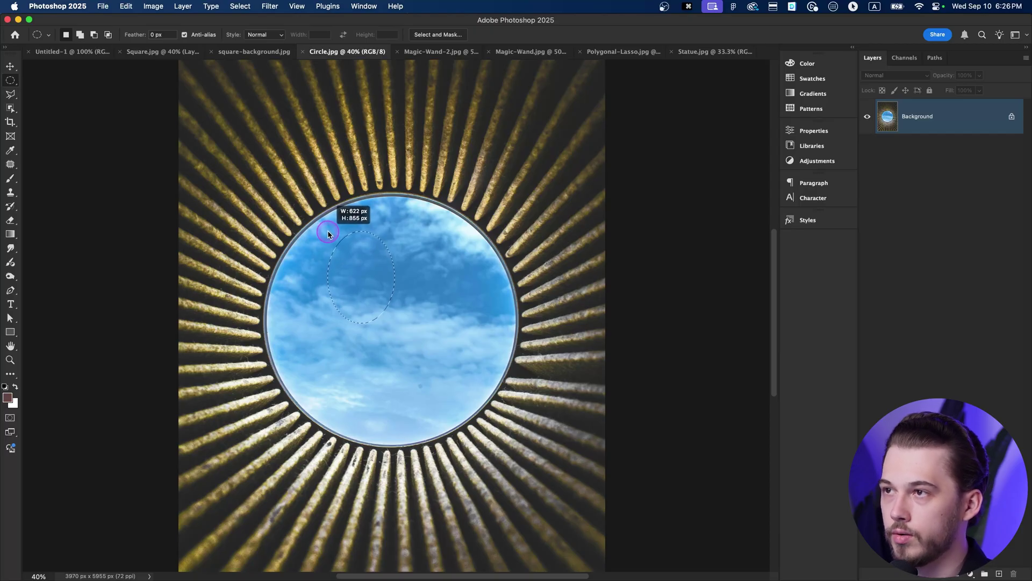
left_click_drag(331, 237, 330, 237)
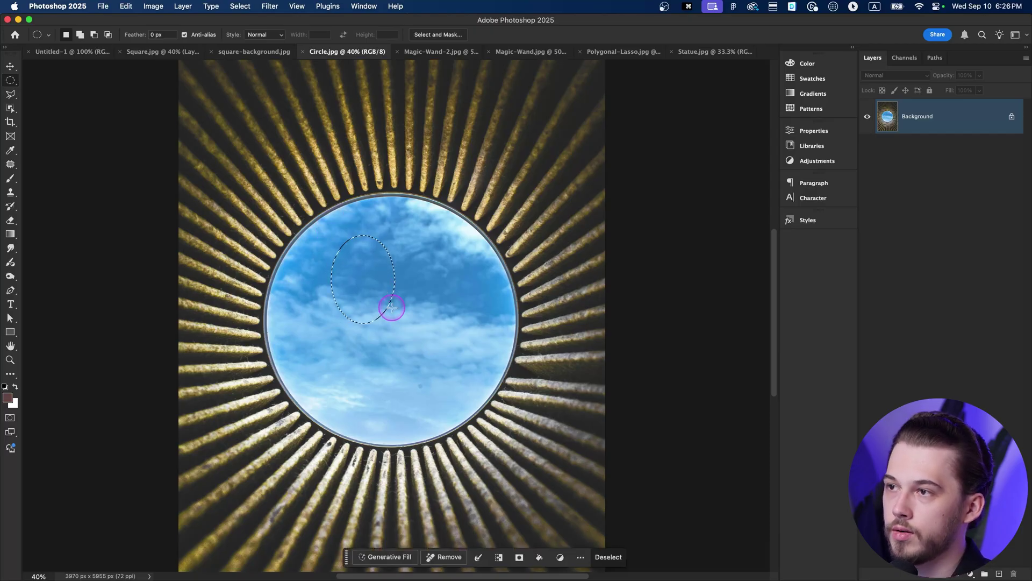
key("super+d")
Draw an elliptical selection outward from the round window's centre to match its rim, and deselect it
left_click_drag(393, 321, 327, 246)
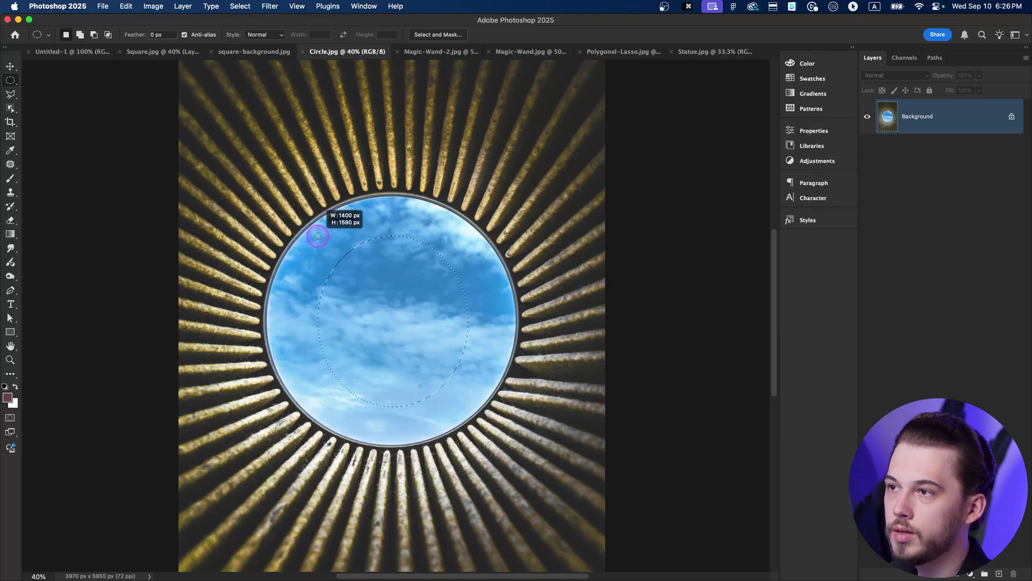
left_click_drag(292, 217, 267, 199)
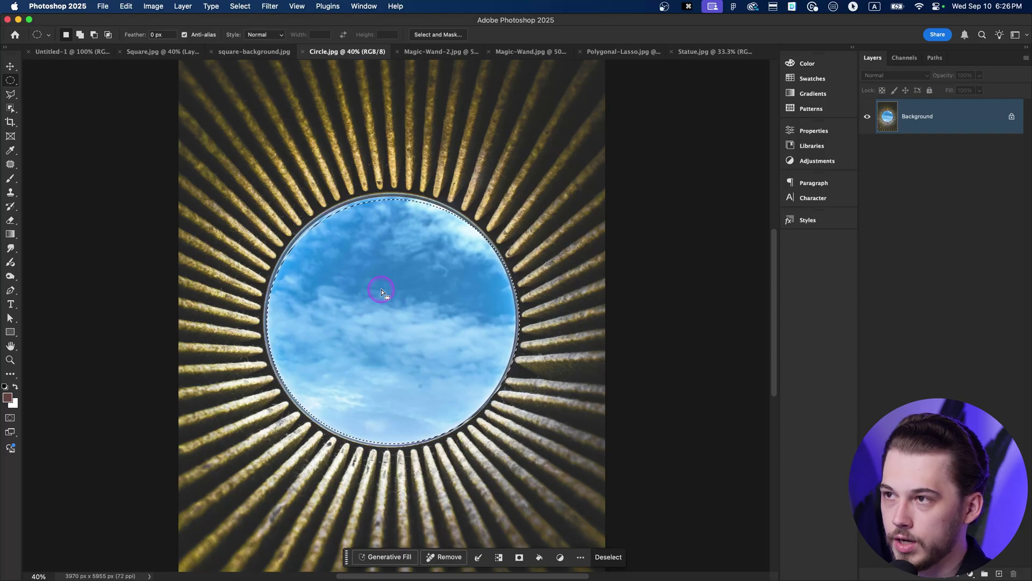
key("super+d")
Draw a perfectly circular selection from the round window's centre, replace it with small trial selections in the sky, and deselect everything
left_click_drag(395, 324, 278, 205)
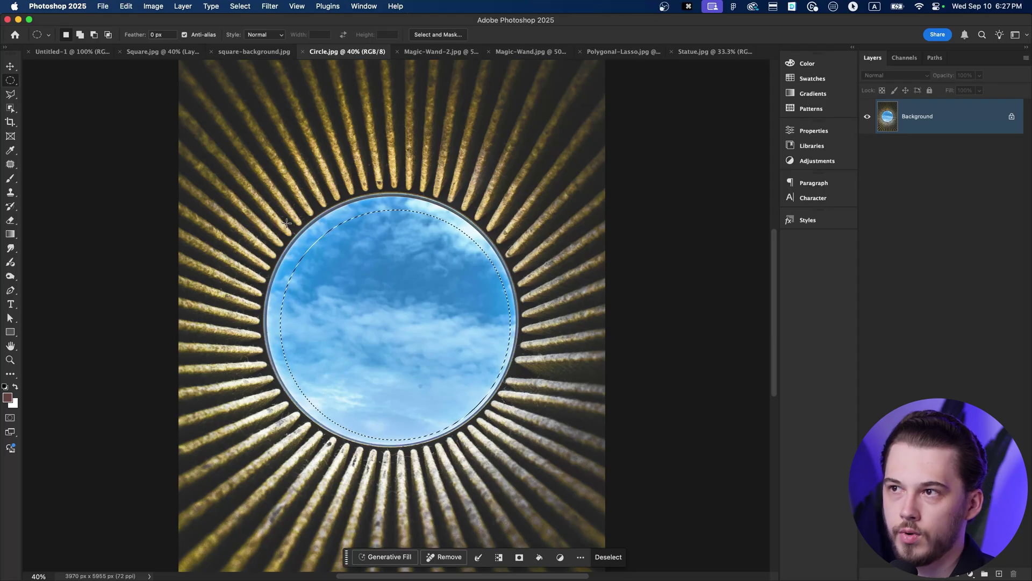
key("super+d")
left_click_drag(329, 222, 392, 310)
left_click_drag(308, 286, 371, 354)
key("super+d")
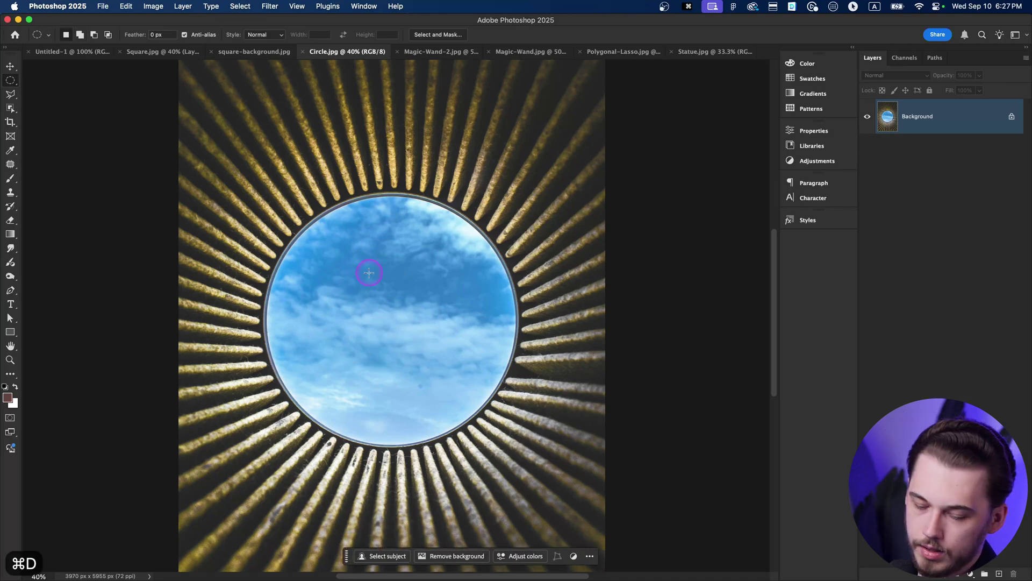
With the Rectangular Marquee tool, draw a wide rectangular selection and a separate square one over the sky in the round window
right_click(11, 81)
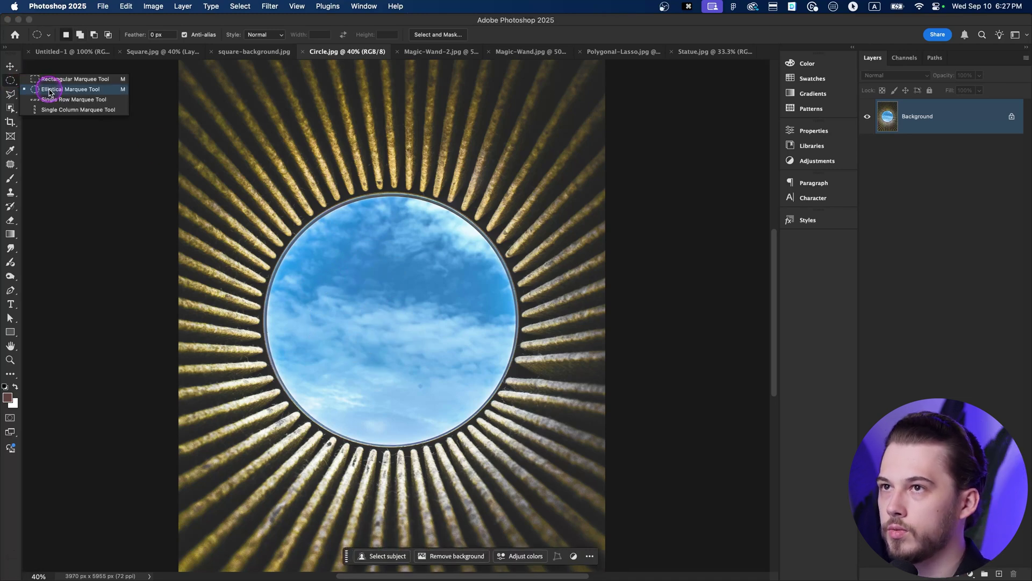
left_click(52, 81)
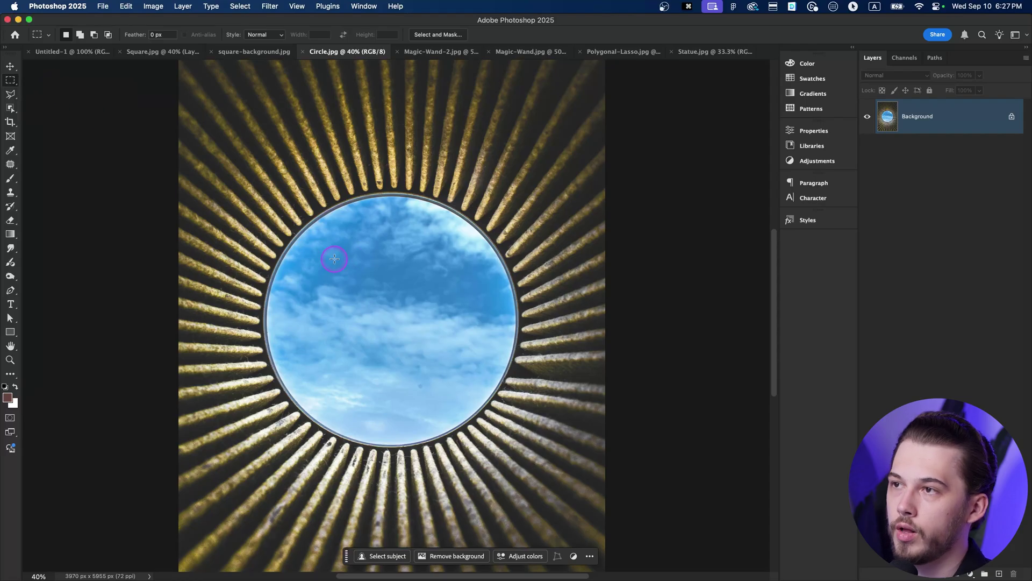
left_click_drag(321, 242, 444, 266)
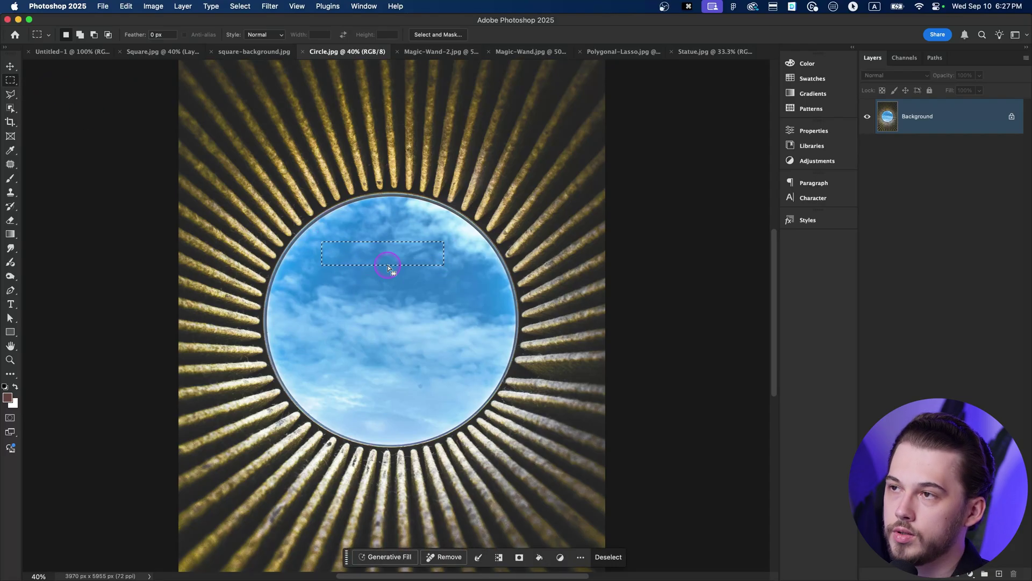
left_click(333, 276)
left_click_drag(386, 328, 447, 387)
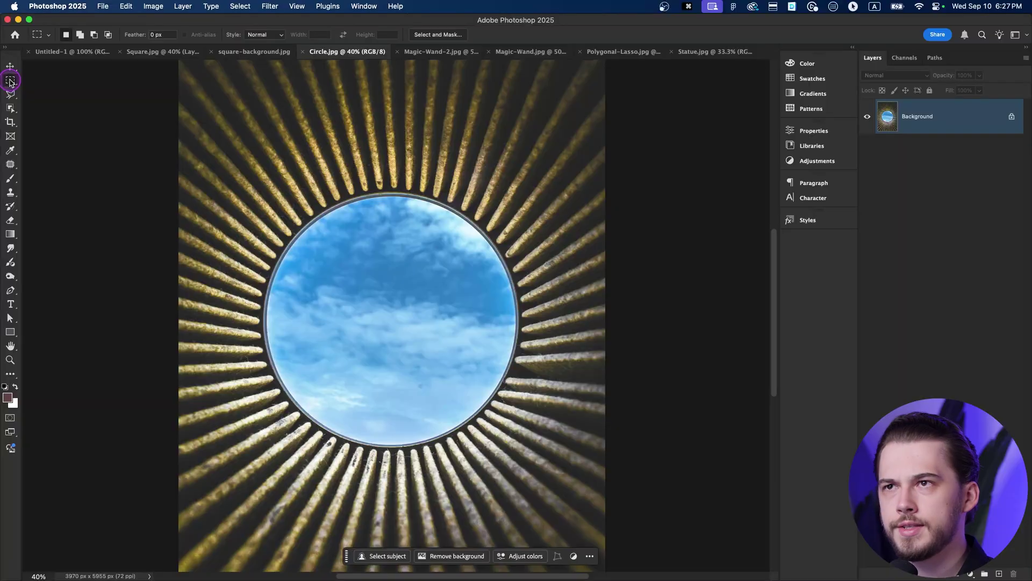
Switch from the marquee tools to the Polygonal Lasso tool and review the available lasso variants
right_click(10, 79)
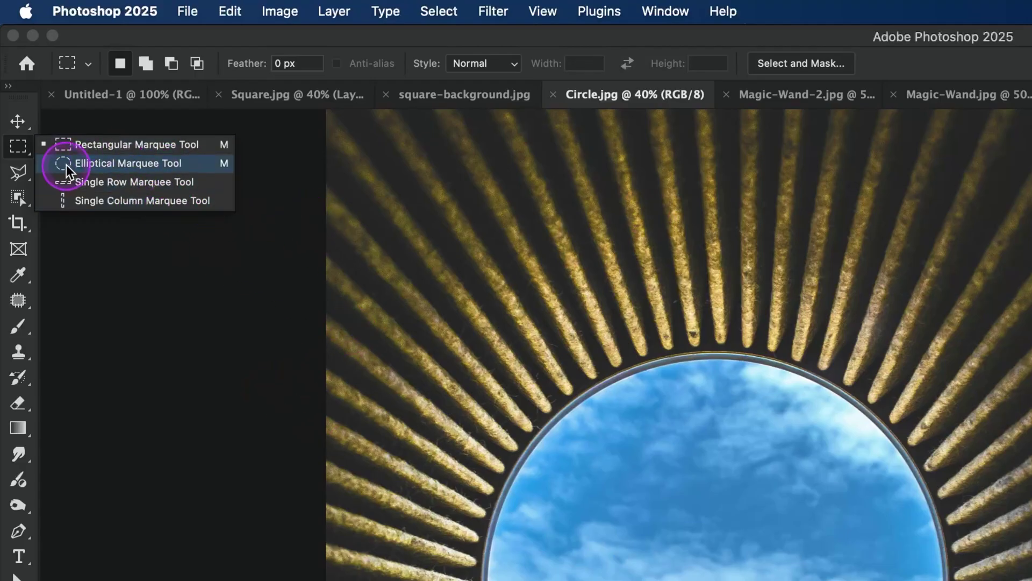
left_click(22, 172)
left_click(23, 173)
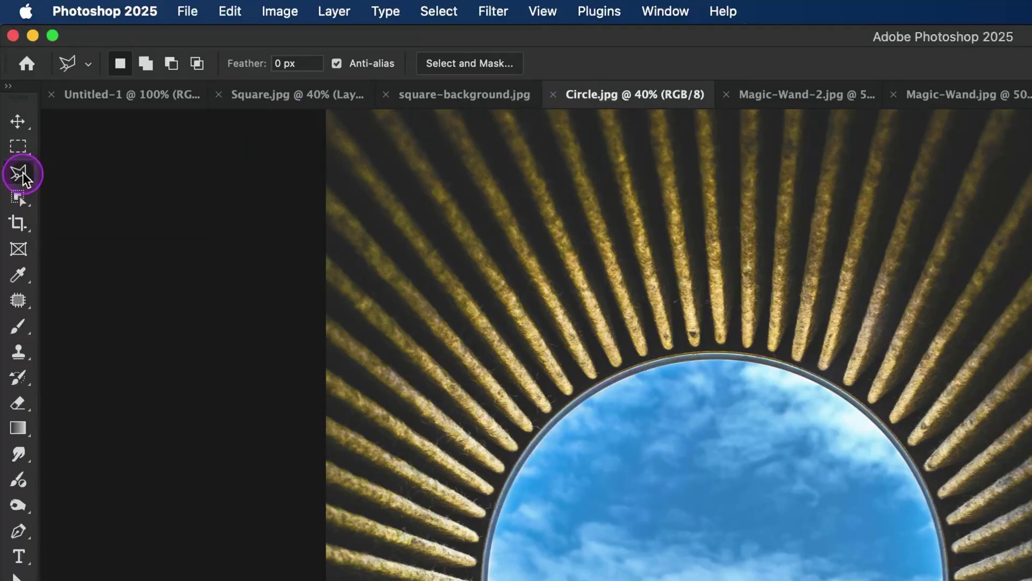
left_click(23, 173)
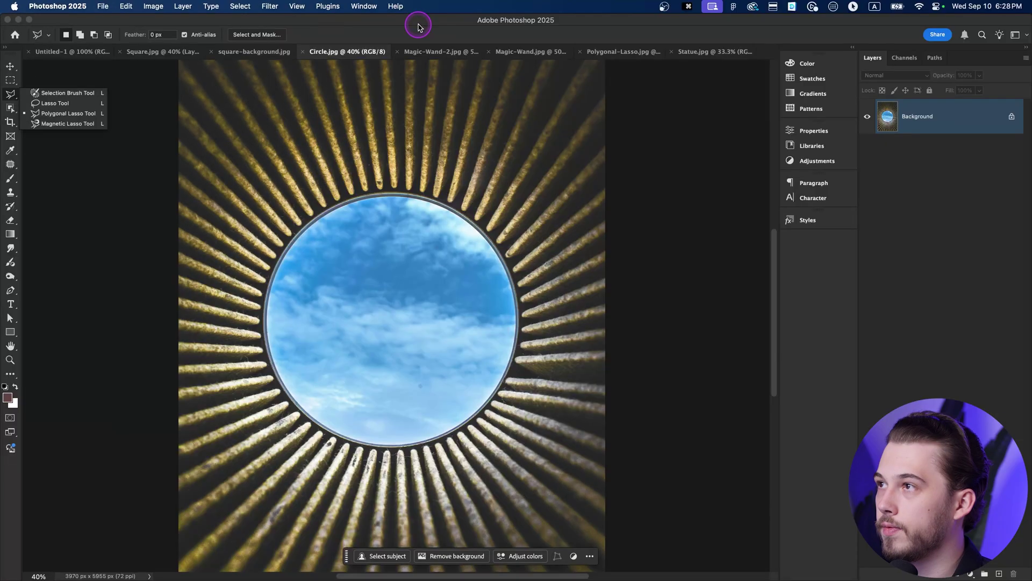
left_click(434, 27)
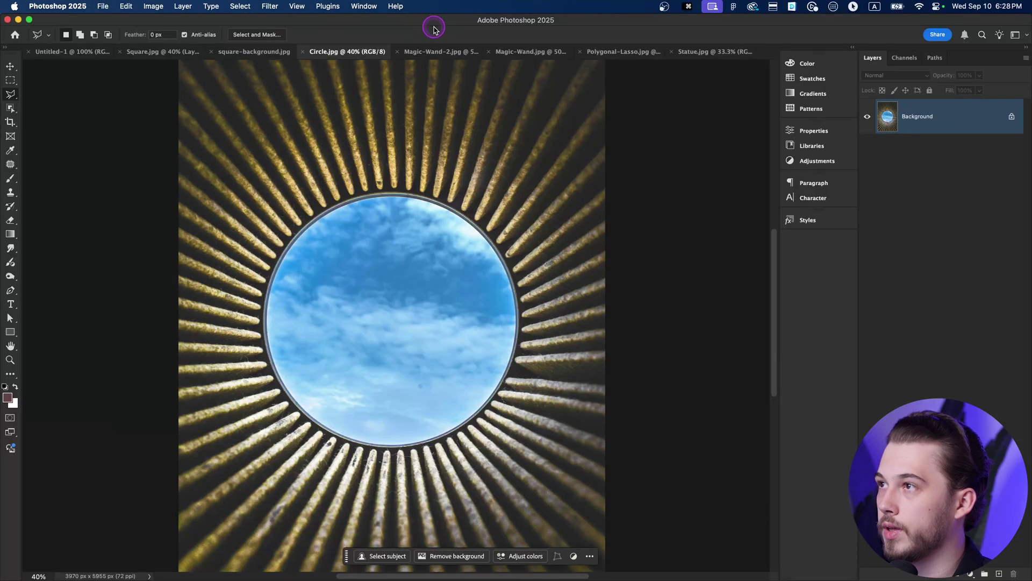
Bring up the Polygonal-Lasso.jpg document and choose the Polygonal Lasso tool for it
left_click(647, 52)
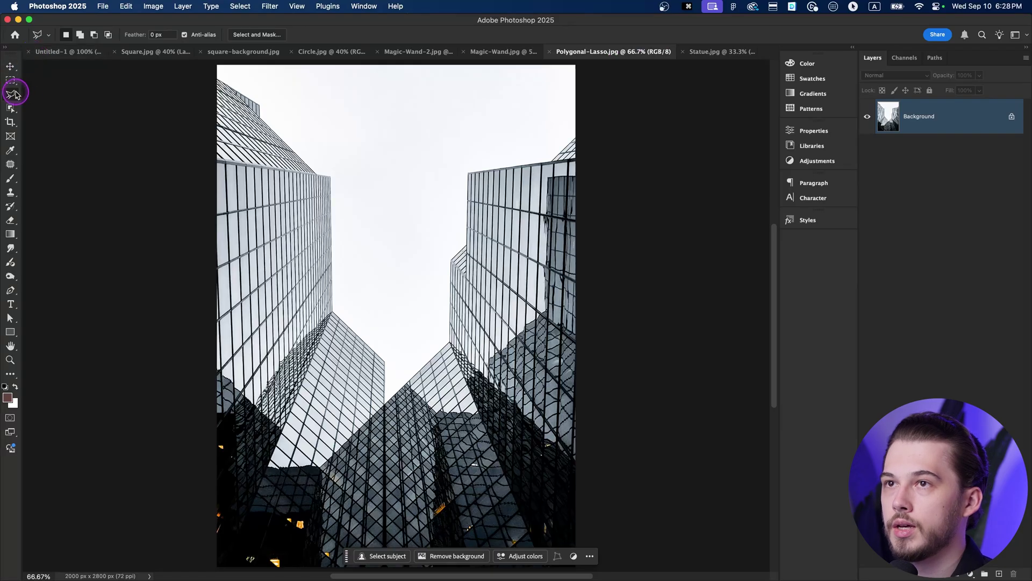
right_click(12, 98)
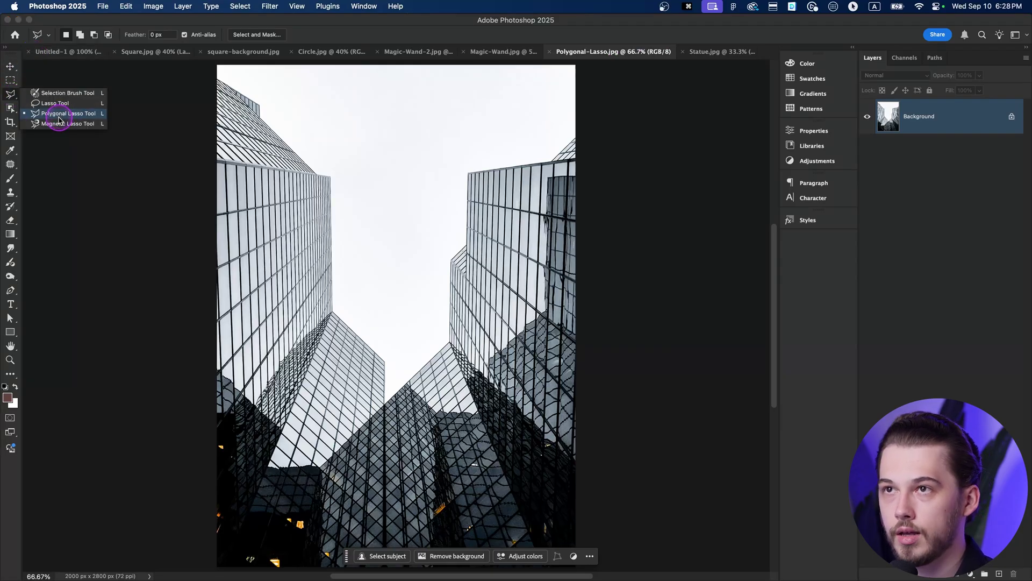
left_click(11, 95)
right_click(11, 97)
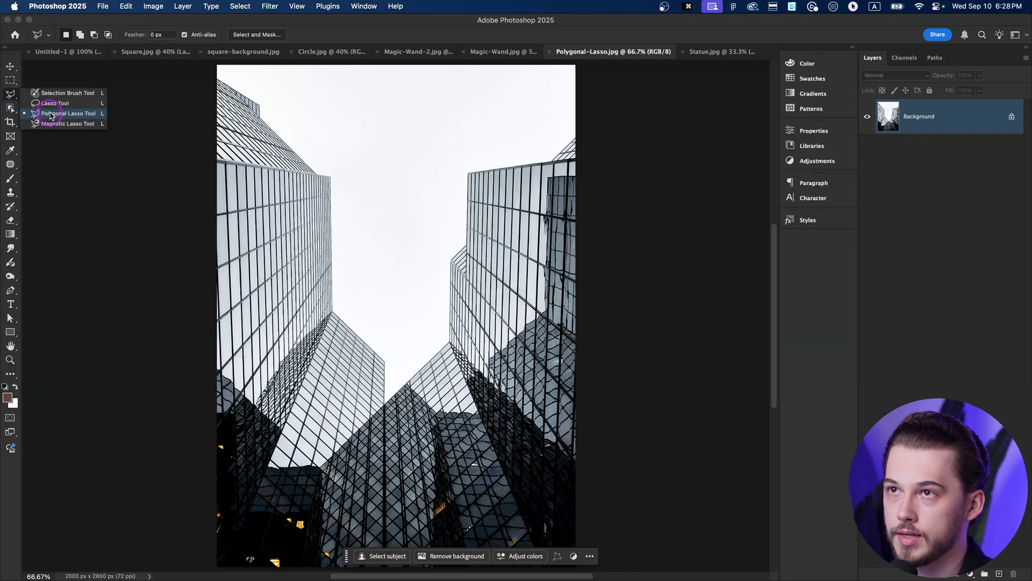
left_click(33, 114)
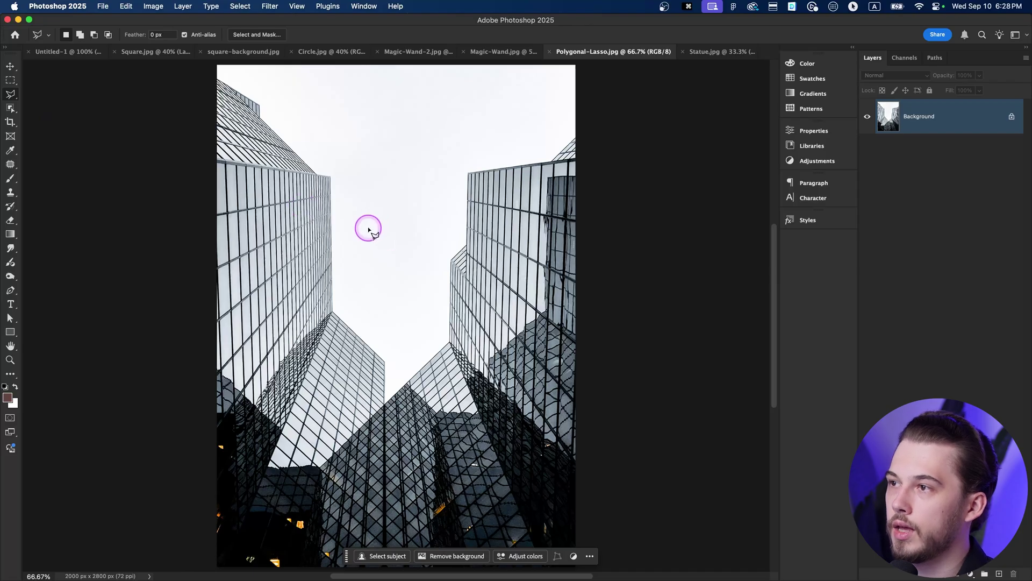
Draw a closed, irregular Polygonal Lasso selection across the sky, overlapping the edge of the left tower
scroll(342, 166, "up", 5)
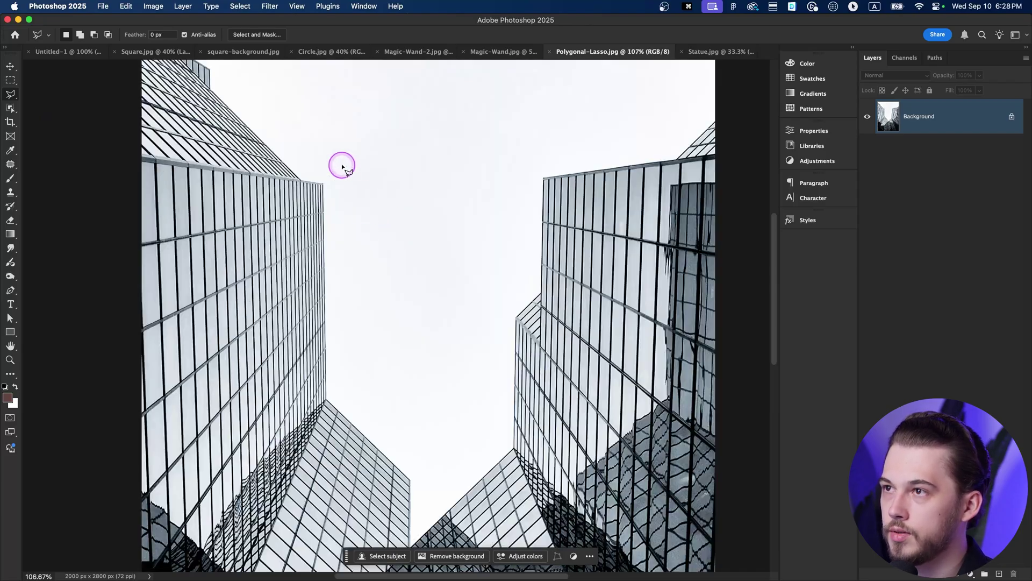
left_click_drag(302, 129, 383, 240)
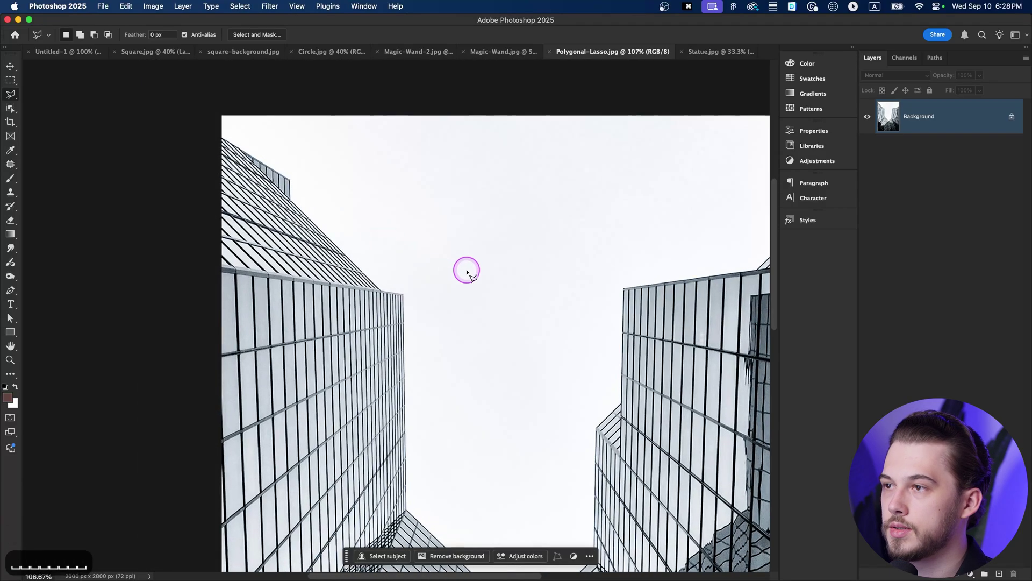
left_click(341, 177)
left_click(434, 157)
left_click(432, 229)
left_click(567, 181)
left_click(649, 223)
left_click(516, 295)
left_click(336, 301)
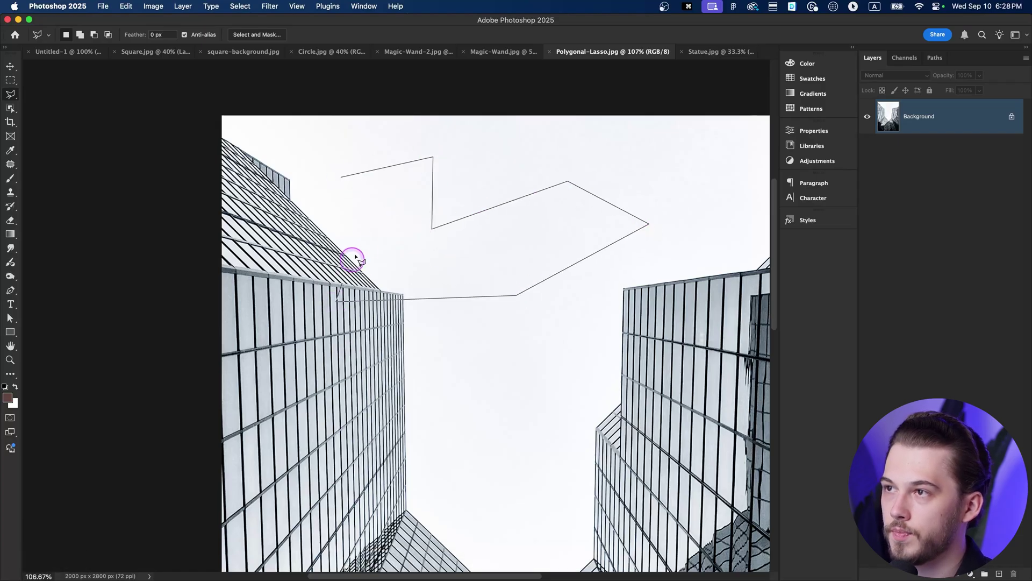
left_click(395, 214)
left_click(317, 205)
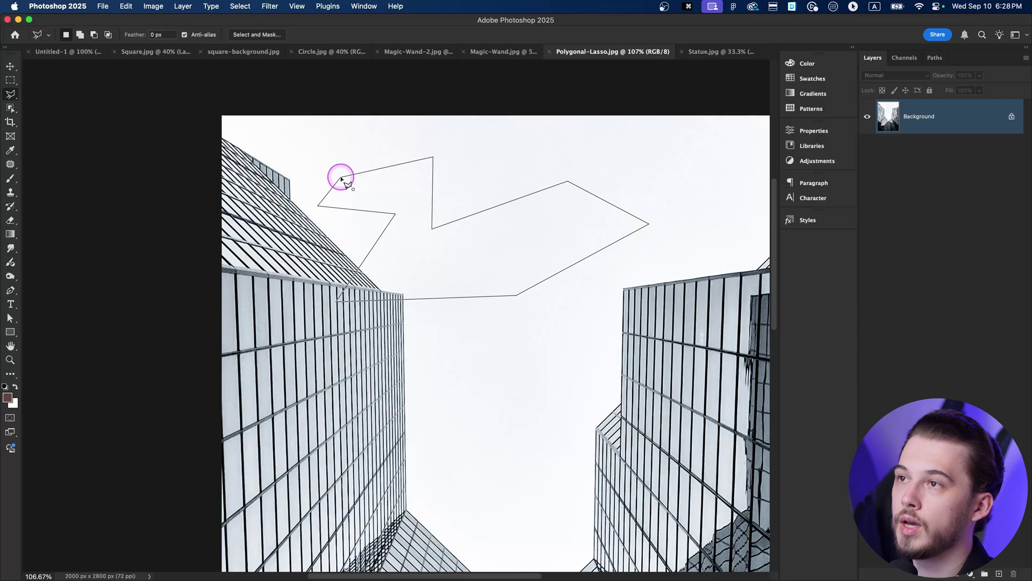
left_click(341, 177)
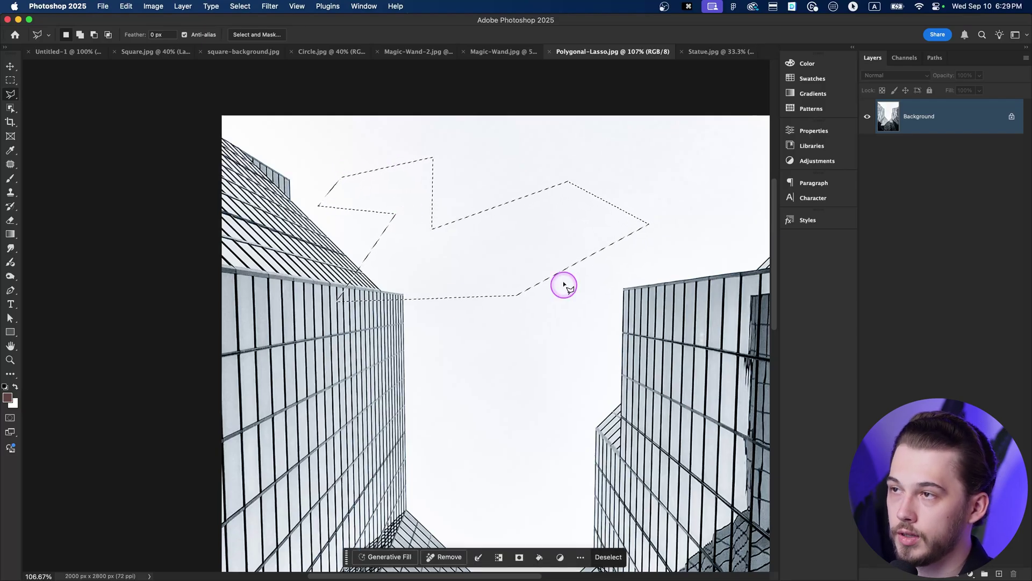
Replace it with another angular, closed Polygonal Lasso selection in the open sky, and deselect it
left_click(392, 192)
left_click(565, 157)
left_click(492, 264)
left_click(599, 324)
left_click(458, 337)
left_click(424, 222)
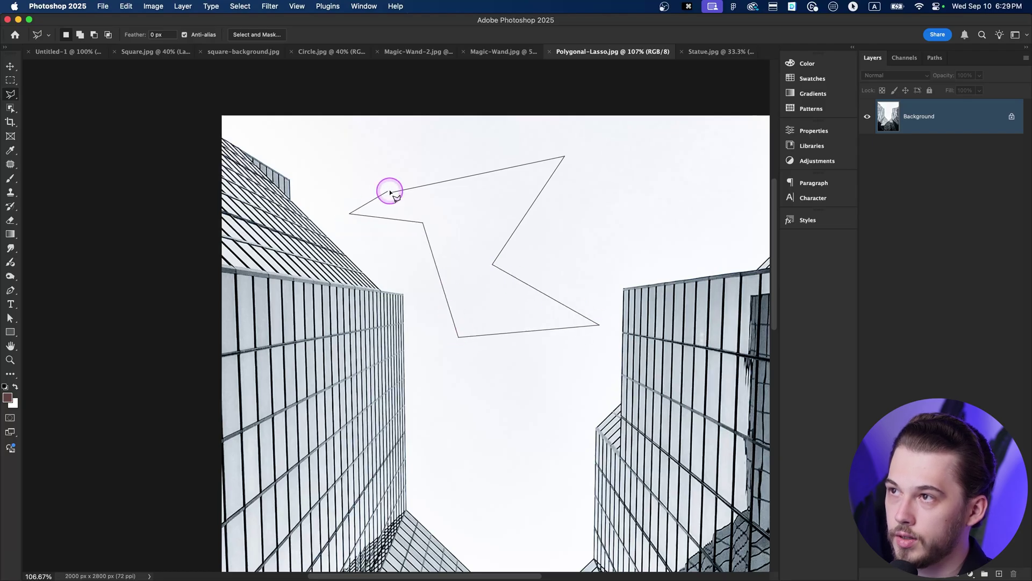
left_click(392, 192)
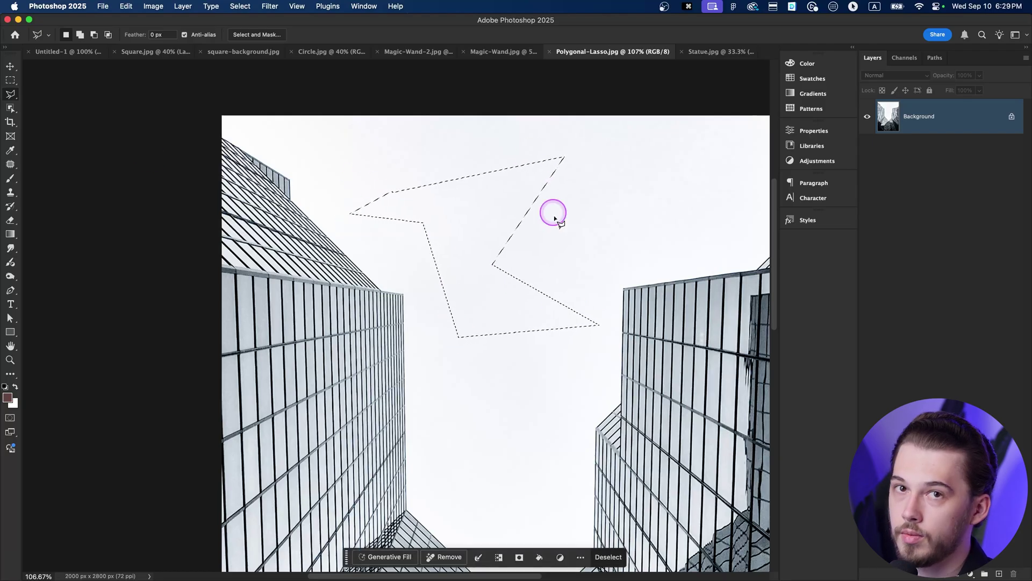
key("super+d")
Draw a wide zigzag polygonal selection across the sky to the right side of the image, and deselect it
left_click(357, 171)
left_click(518, 165)
left_click(501, 224)
left_click(674, 172)
left_click(730, 232)
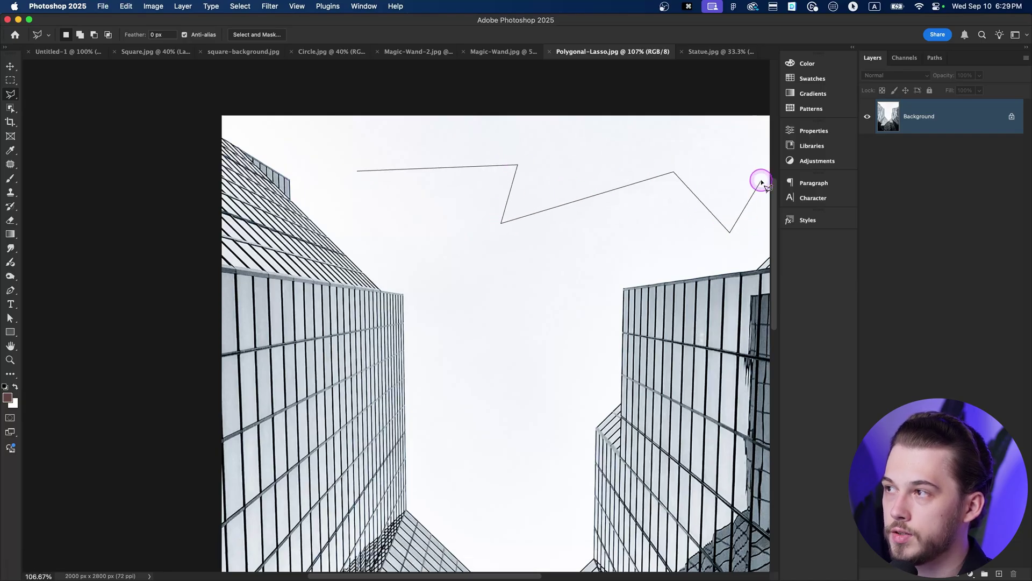
left_click(764, 226)
left_click(689, 254)
left_click(595, 227)
left_click(465, 256)
left_click(371, 263)
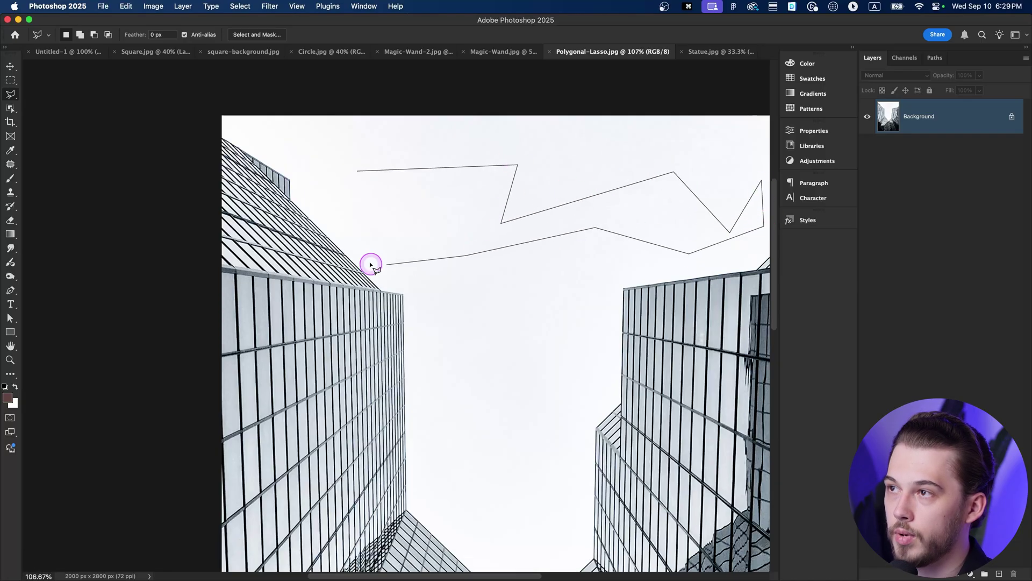
left_click(354, 247)
left_click(357, 173)
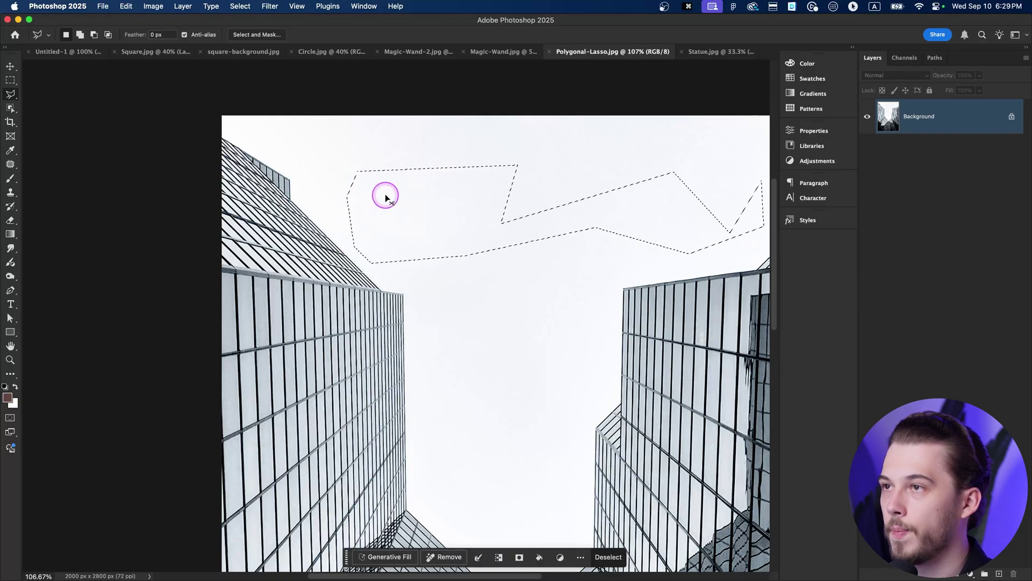
key("super+d")
Start a long, many-cornered polygonal outline between the towers and cancel it before closing the shape
left_click_drag(445, 208, 378, 191)
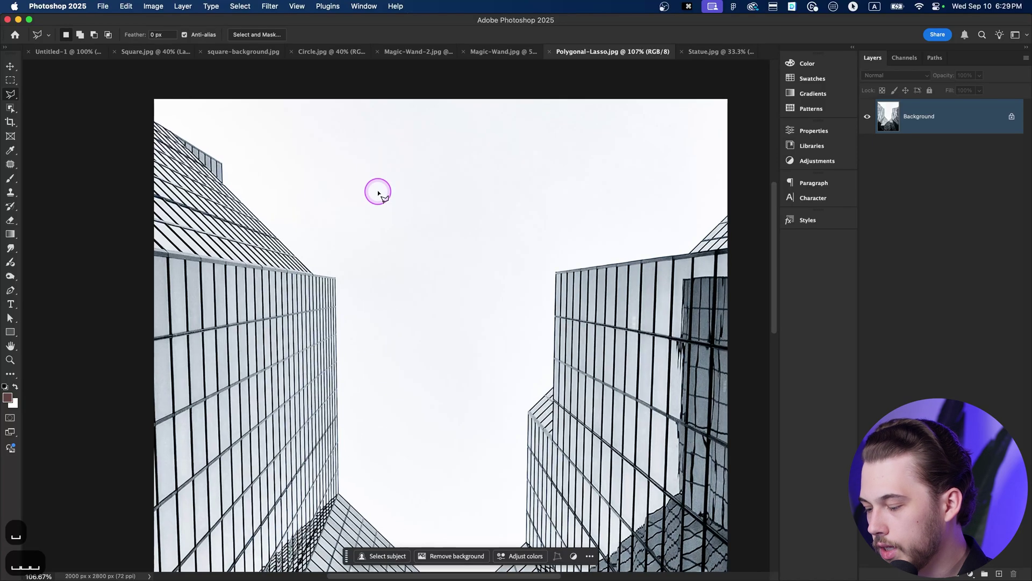
left_click(307, 187)
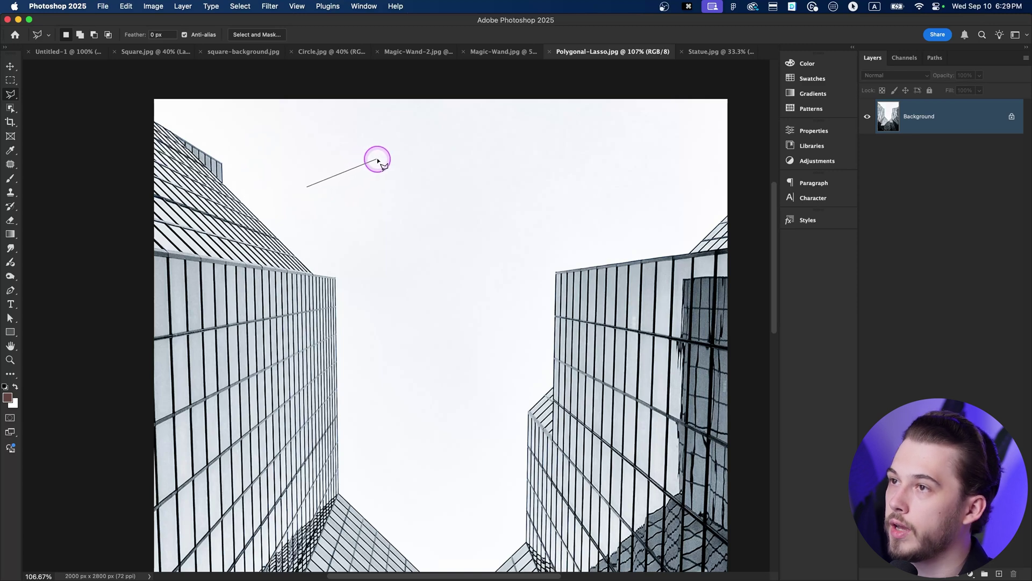
left_click(373, 145)
left_click(413, 199)
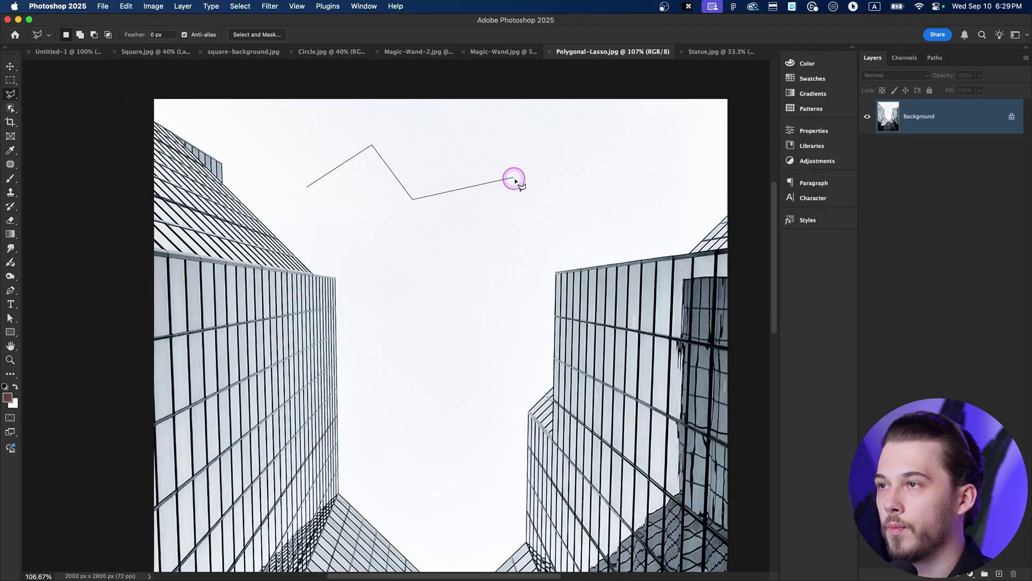
left_click(513, 177)
left_click(424, 264)
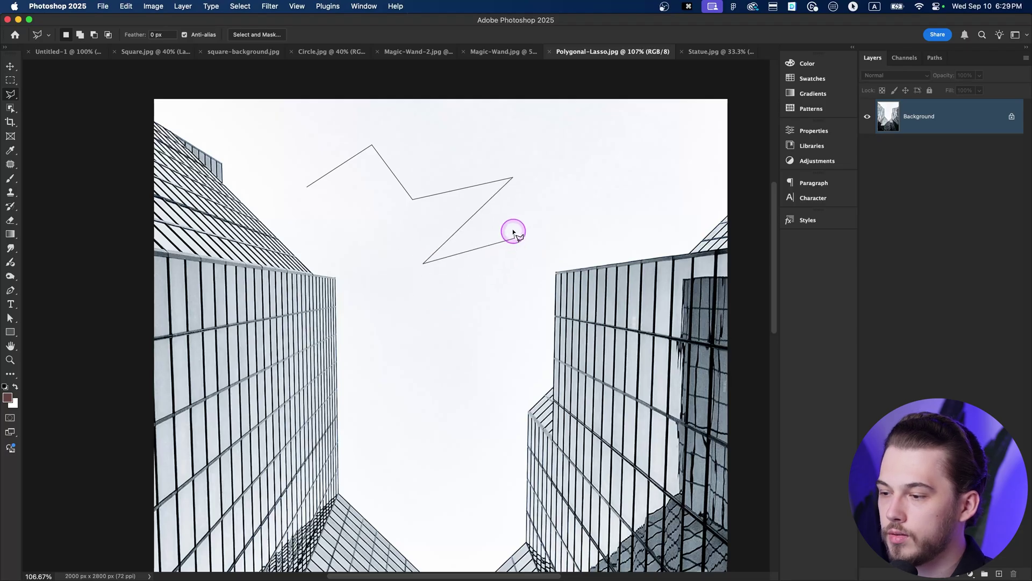
left_click(519, 195)
left_click(581, 205)
left_click(533, 276)
left_click(428, 311)
left_click(383, 287)
left_click(404, 241)
left_click(356, 212)
left_click(331, 276)
left_click(457, 358)
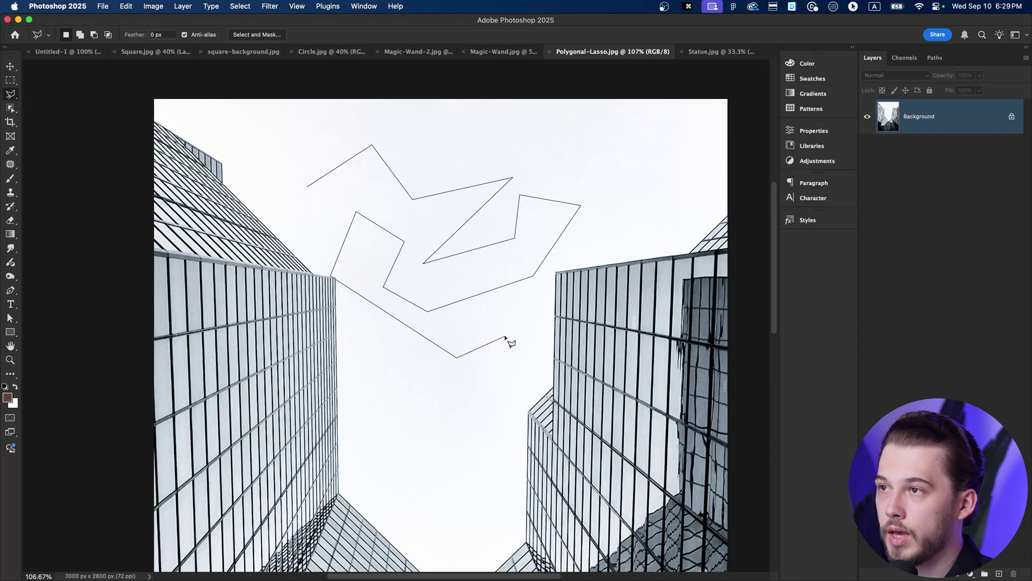
key("Escape")
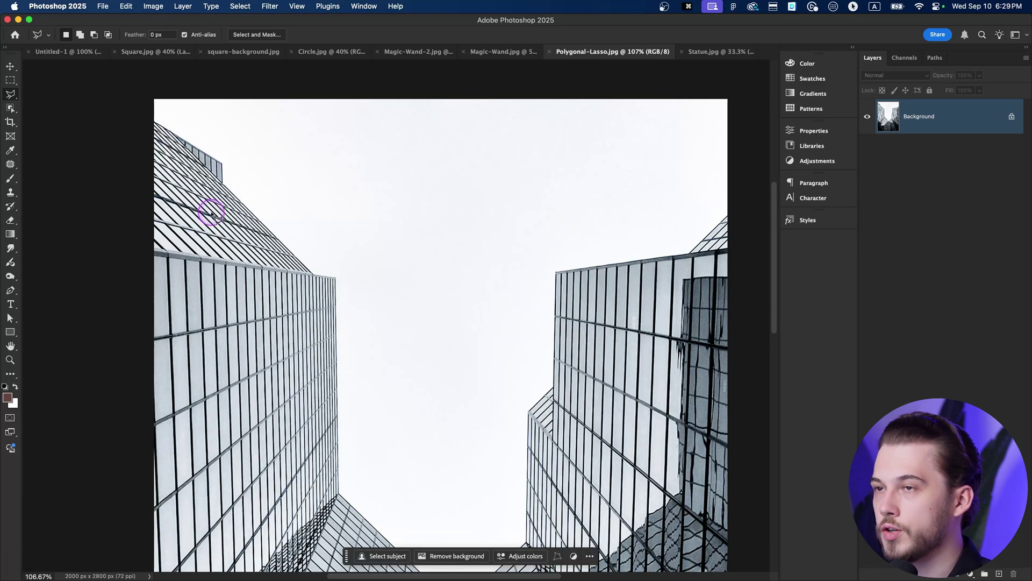
Start a Polygonal Lasso outline at the image's left edge and trace the left tower's roofline and side down to the lower roof
scroll(153, 129, "up", 3)
scroll(319, 244, "down", 3)
left_click_drag(446, 292, 383, 242)
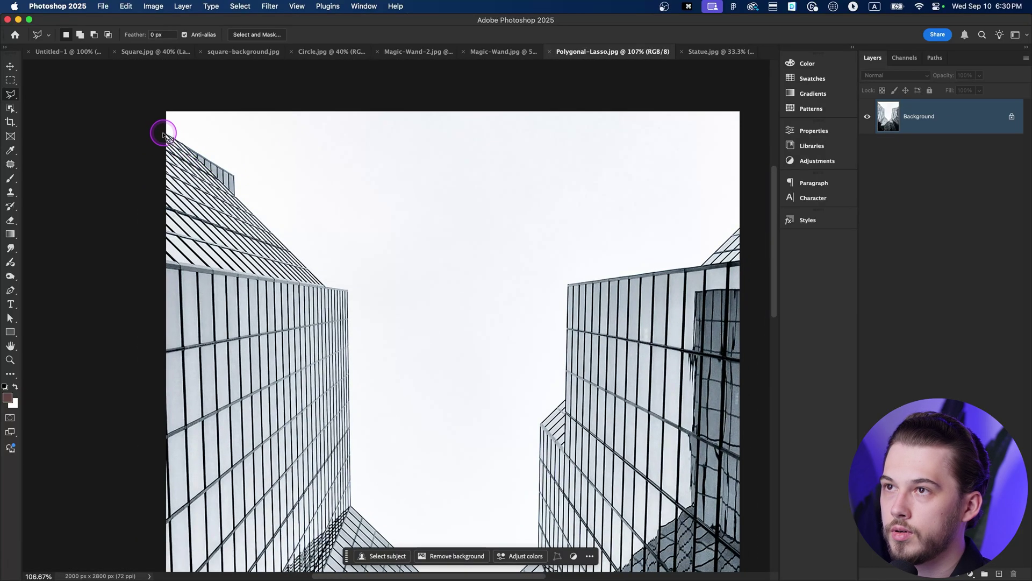
left_click(163, 132)
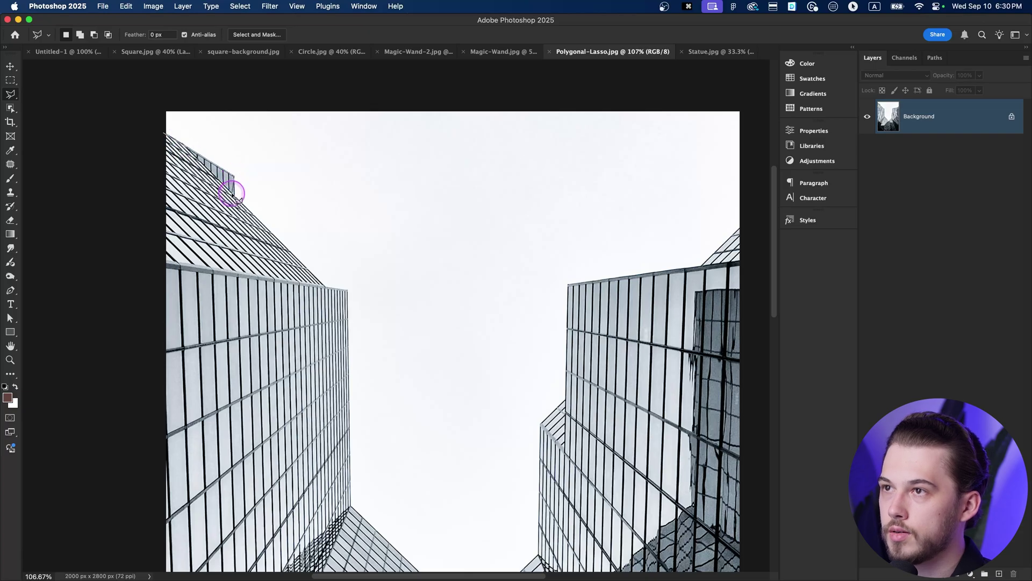
left_click(235, 197)
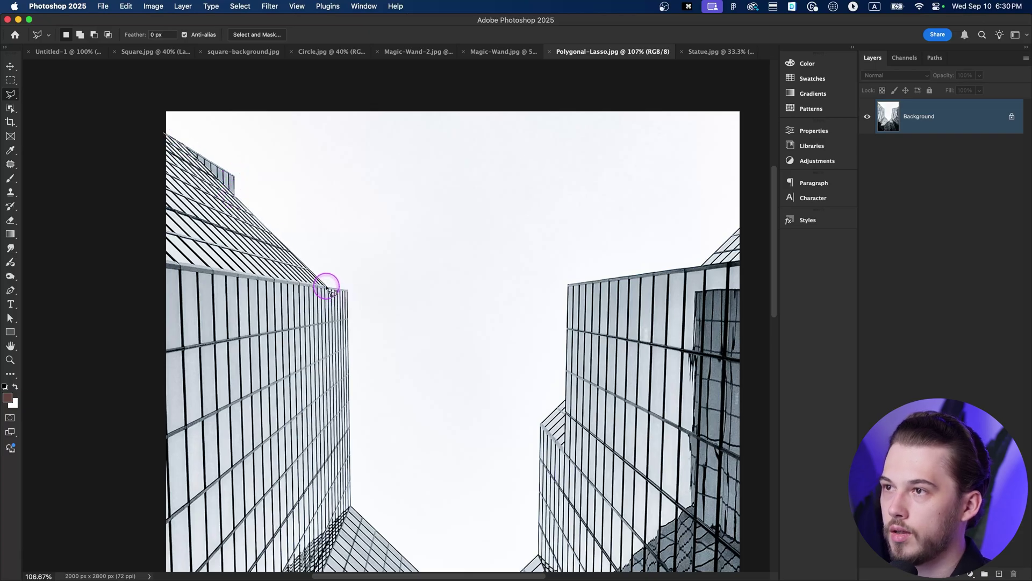
left_click_drag(372, 327, 351, 225)
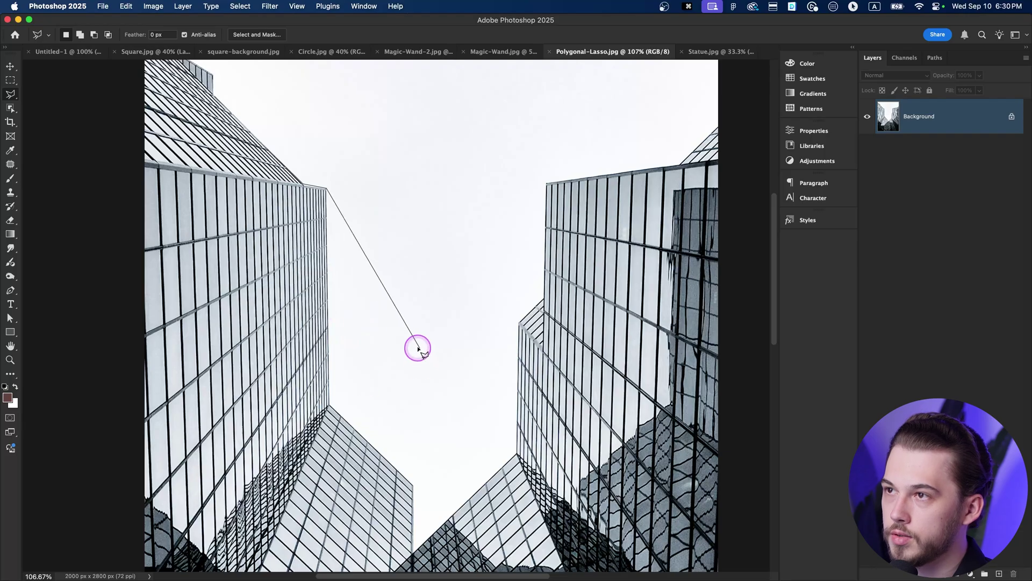
key("shift")
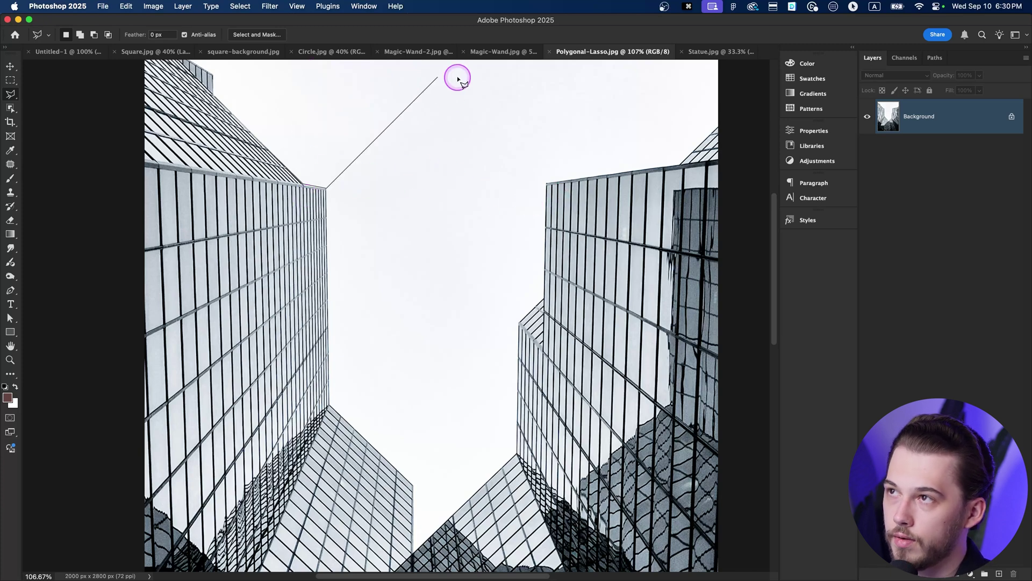
left_click(329, 406)
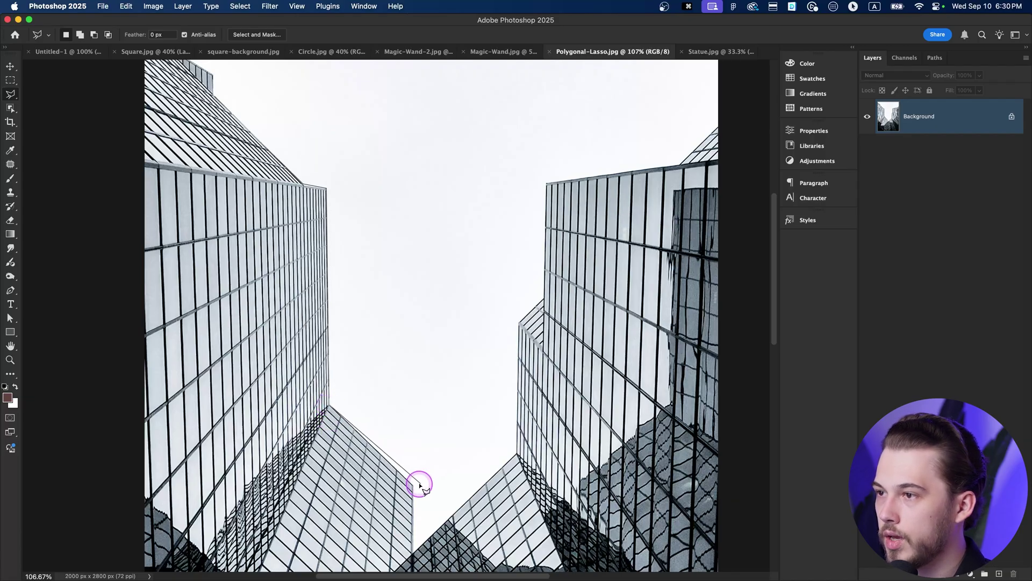
Continue the outline along the lower roofs through the V-shaped gap and up the right towers to the image's right edge
scroll(413, 548, "up", 1)
left_click(413, 566)
left_click(517, 471)
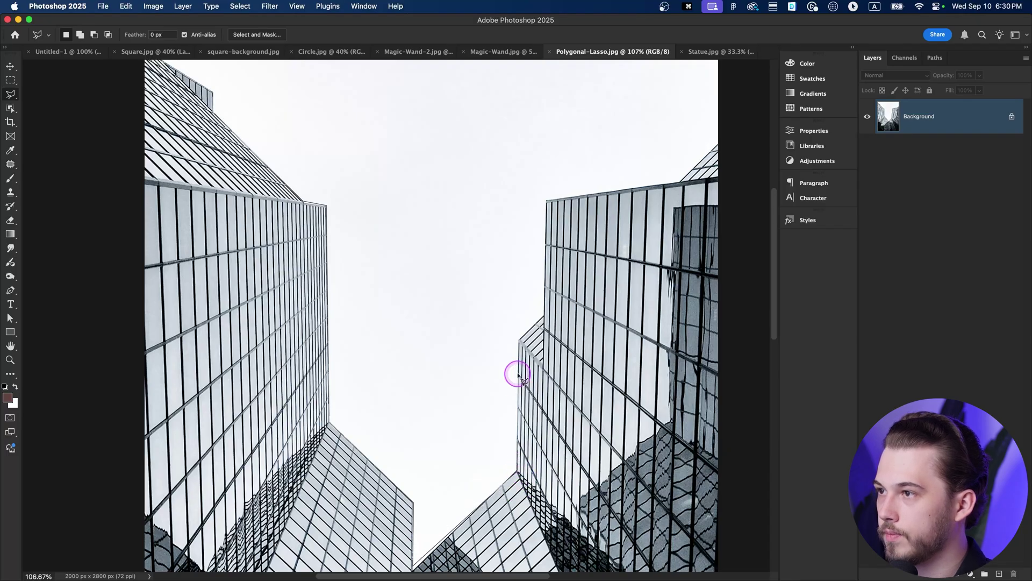
left_click(545, 317)
left_click(547, 200)
left_click(681, 183)
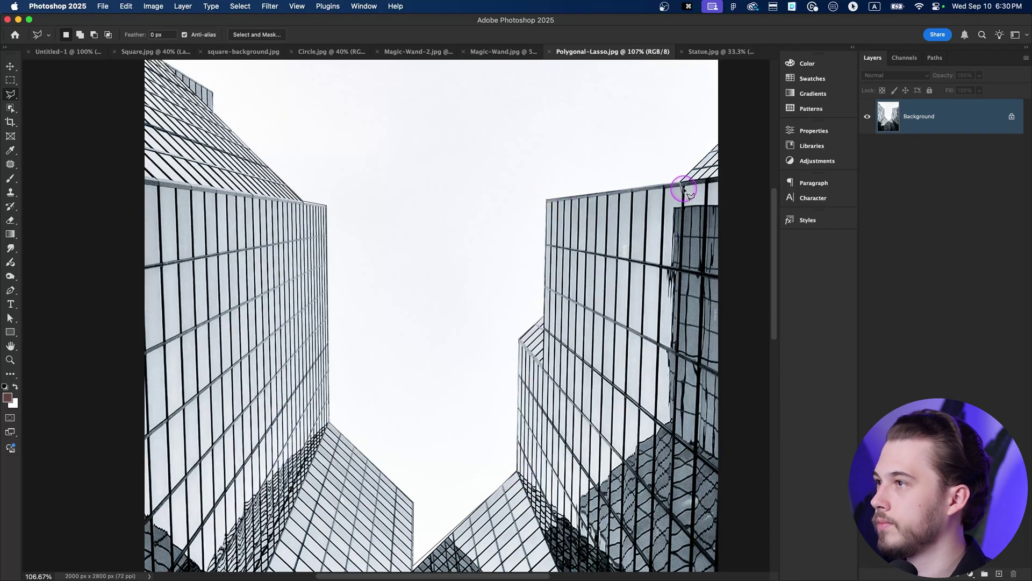
left_click(722, 140)
Carry the outline around the outside of the canvas above the sky and close it at the starting point
scroll(734, 176, "up", 6)
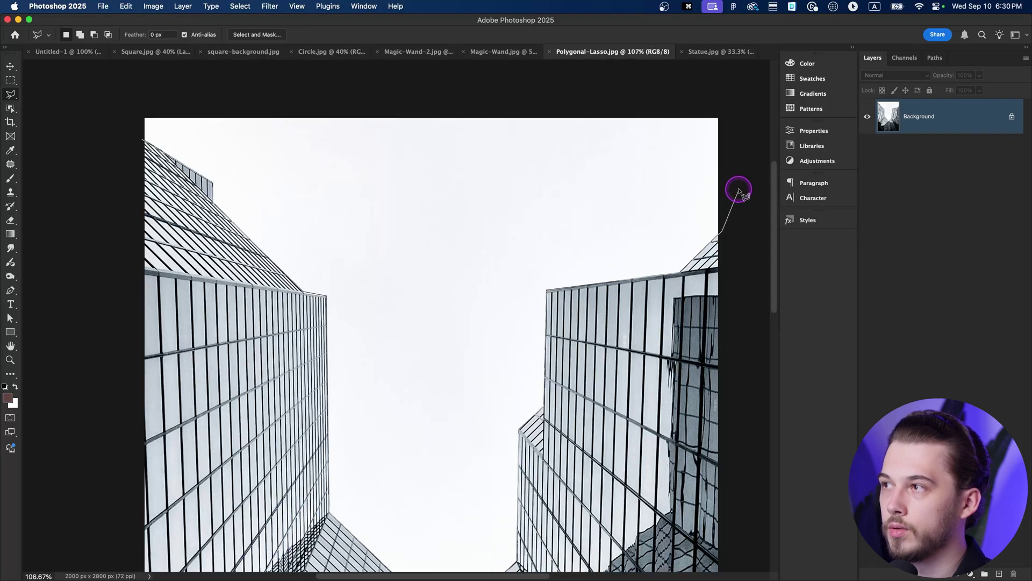
left_click(742, 127)
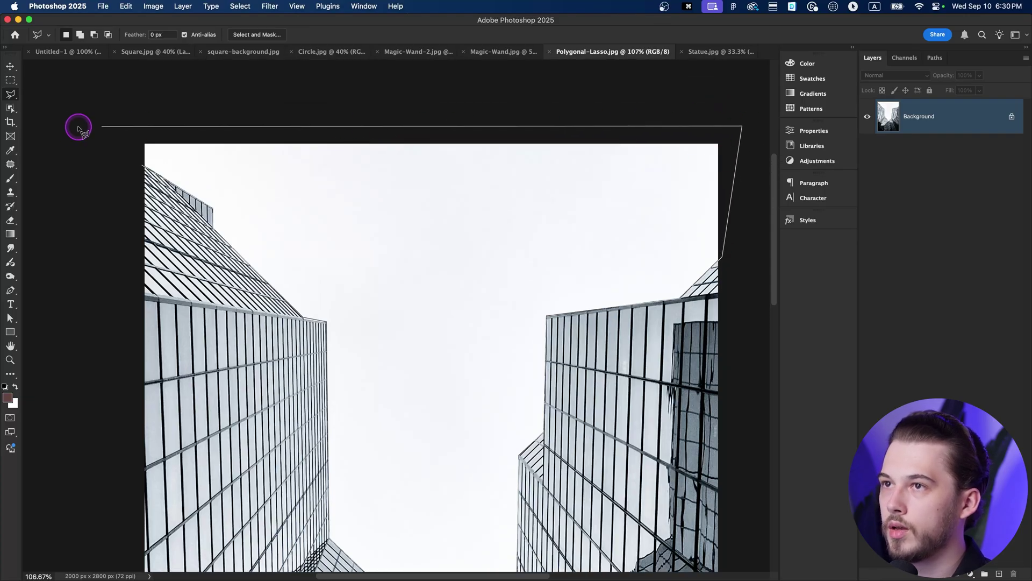
left_click(147, 129)
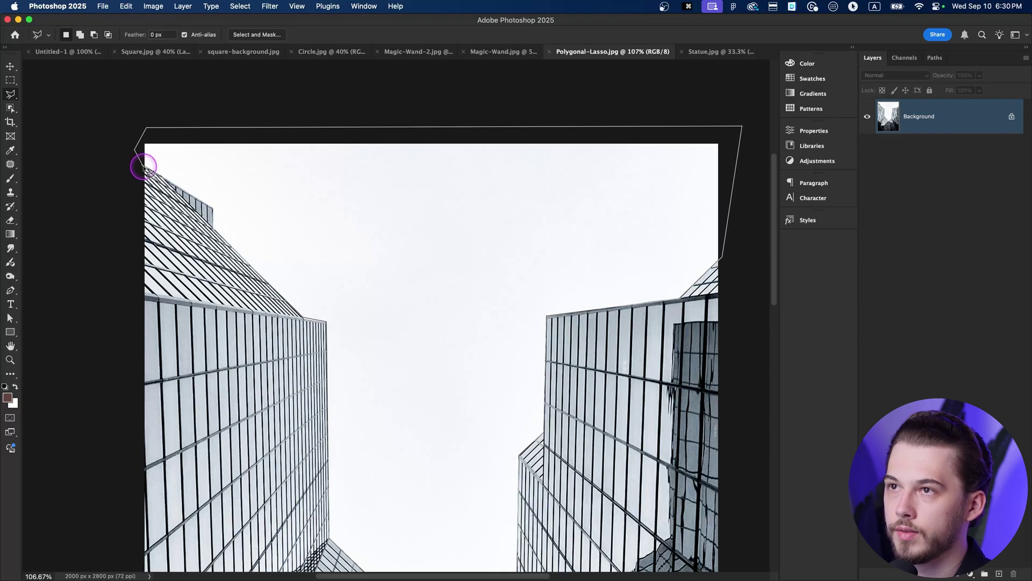
left_click(141, 167)
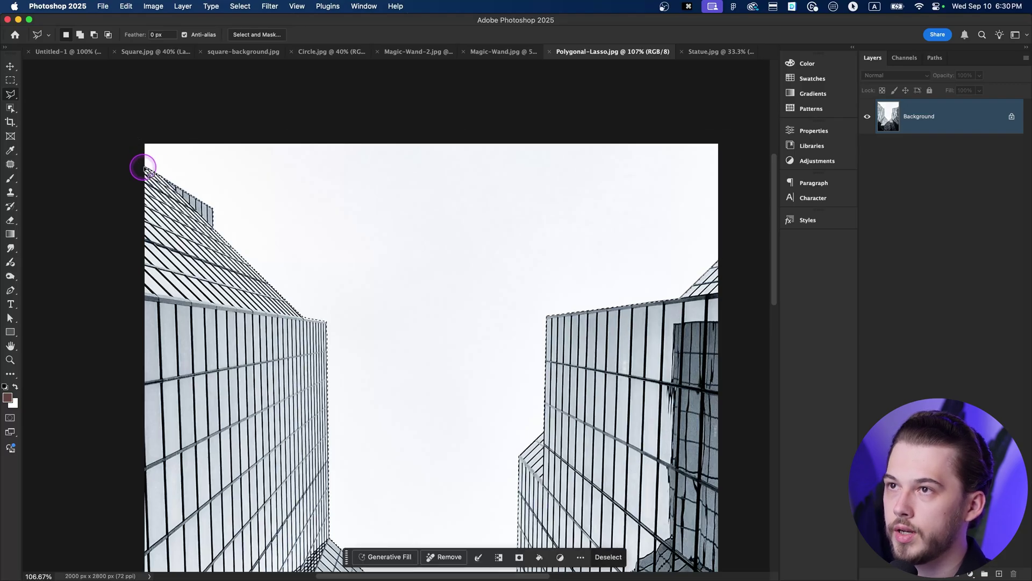
Unlock the Background layer, turning it into a regular layer while keeping the sky selection
scroll(211, 174, "down", 2)
left_click_drag(388, 301, 407, 255)
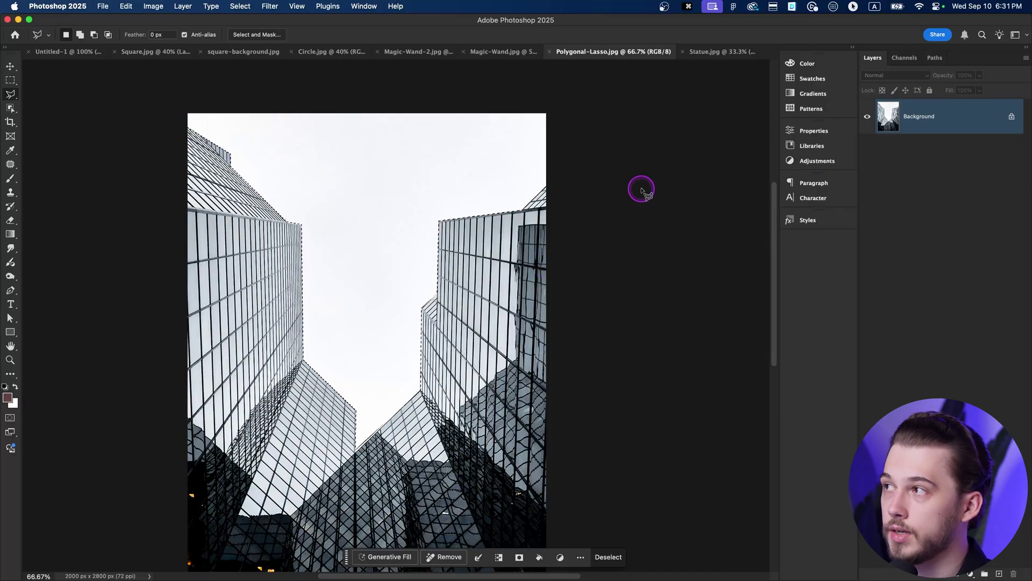
left_click(1012, 117)
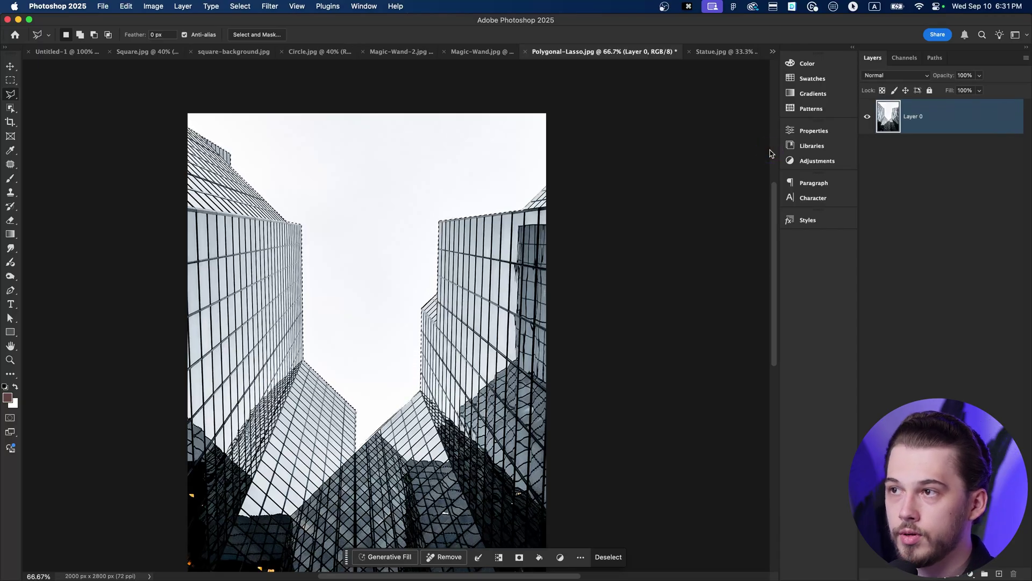
Delete the selected sky from the layer and undo the deletion
key("Delete")
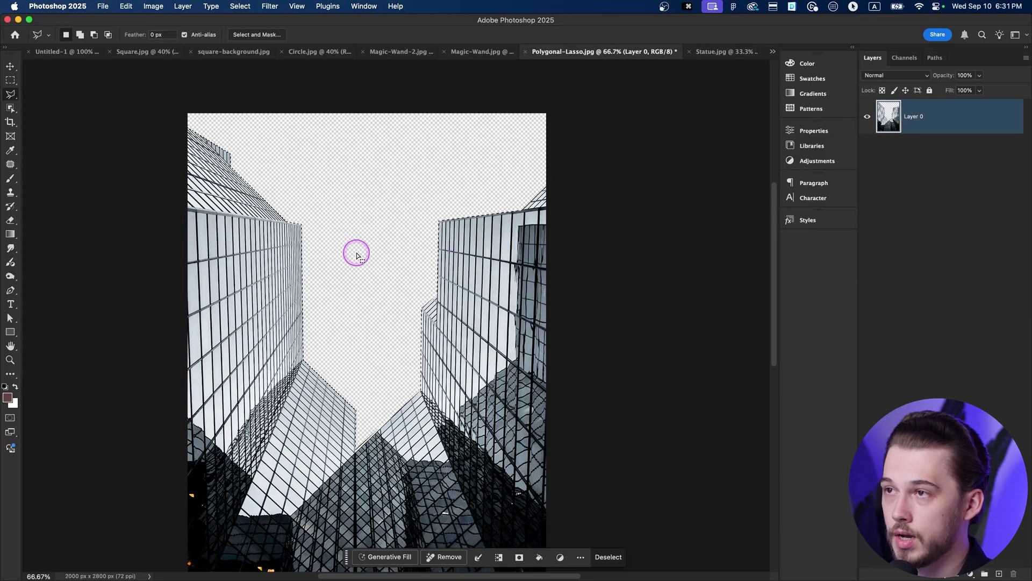
key("super+z")
Invert the selection to cover the buildings instead of the sky
left_click_drag(428, 316, 427, 272)
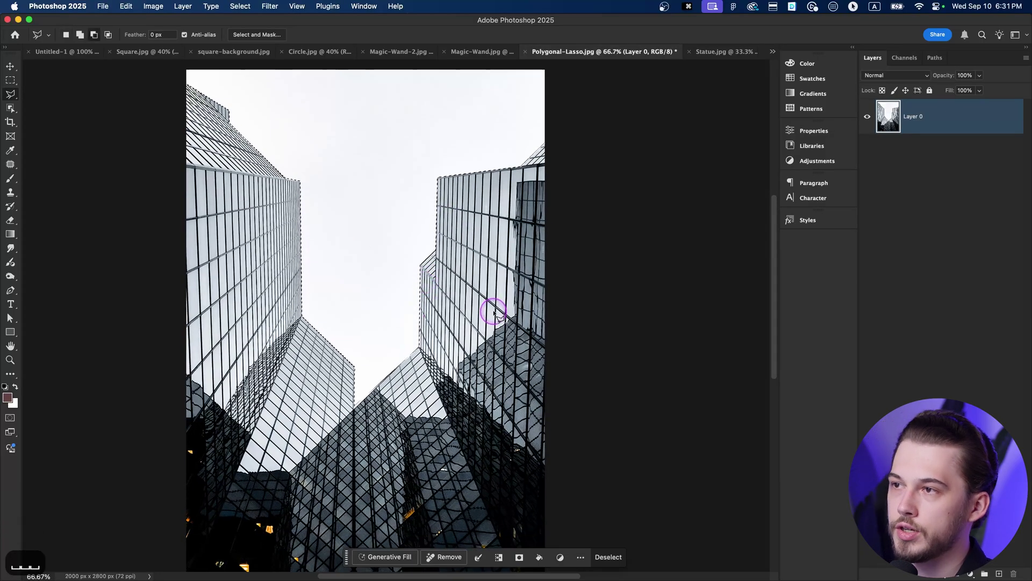
scroll(494, 312, "down", 4)
key("shift+super+i")
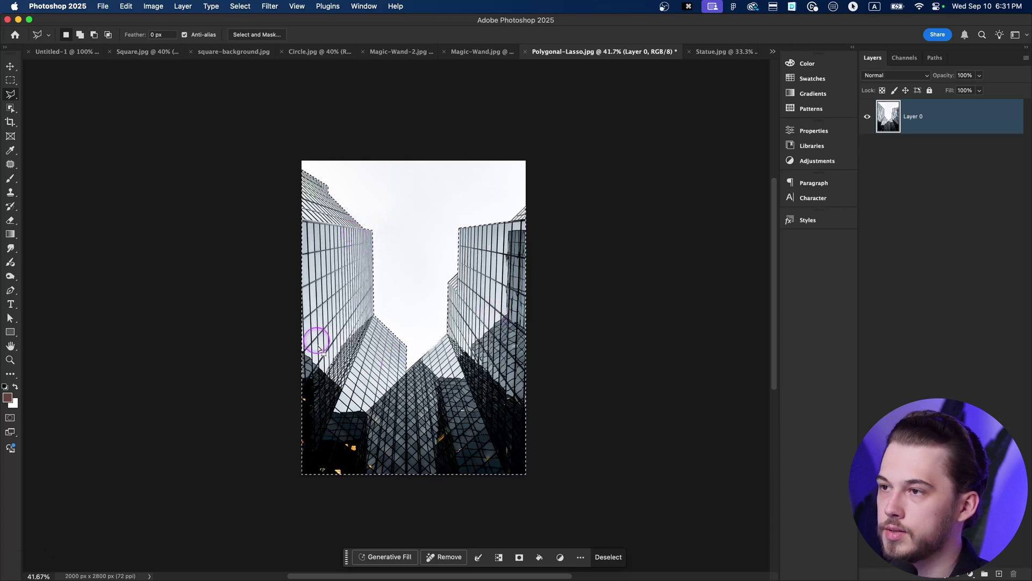
Delete the selected buildings from the layer and undo the deletion
key("BackSpace")
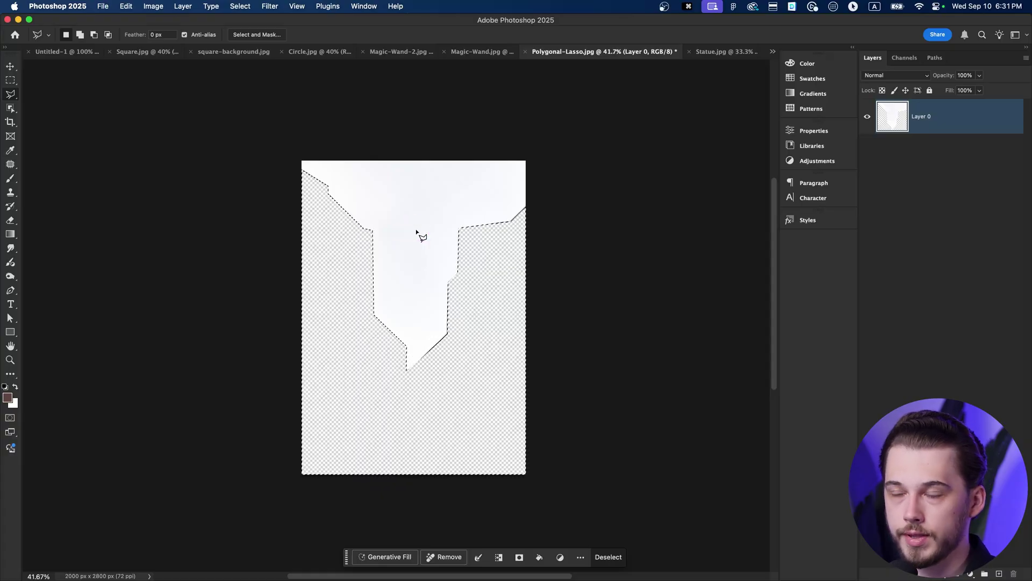
key("super+z")
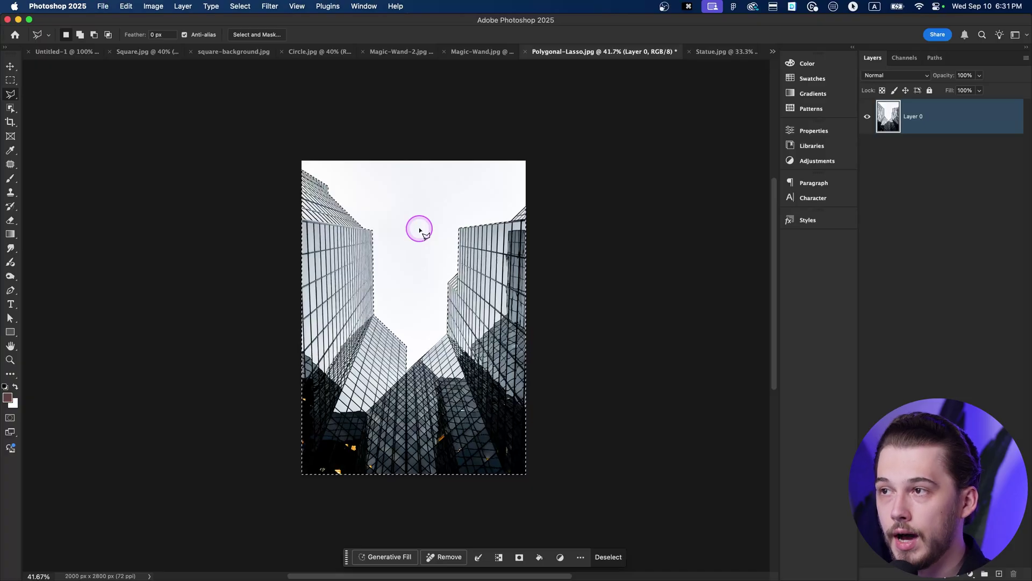
Invert the selection so it covers the sky instead of the buildings
key("shift+super+i")
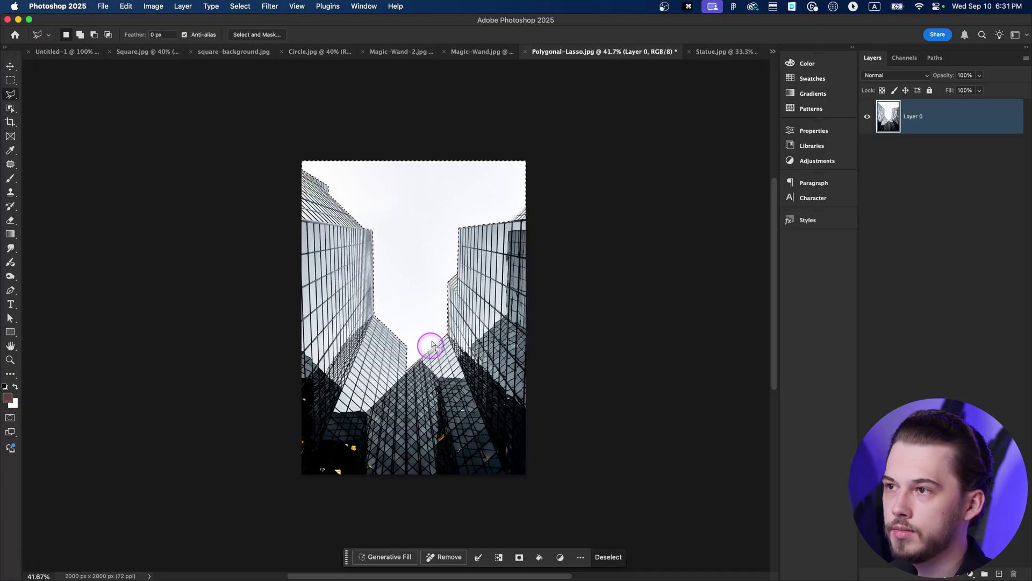
scroll(340, 167, "up", 2)
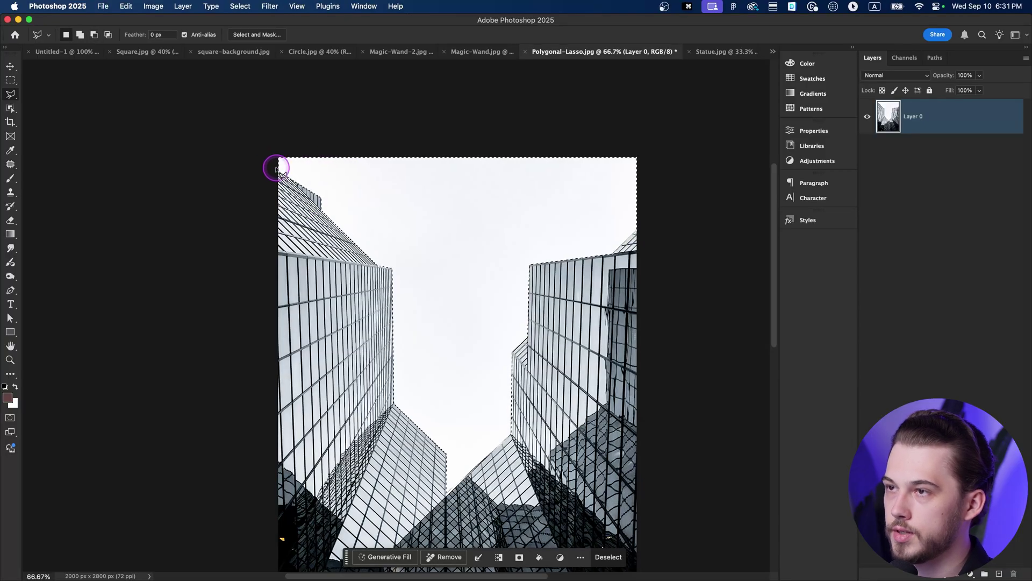
key("shift+super+i")
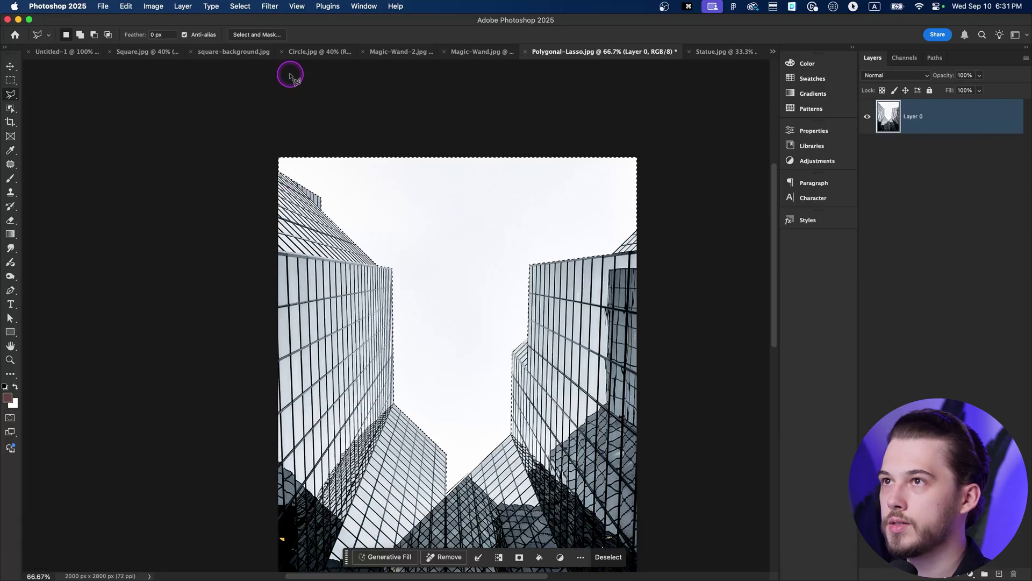
Invert the sky selection with the Inverse command and undo the inversion
left_click(247, 13)
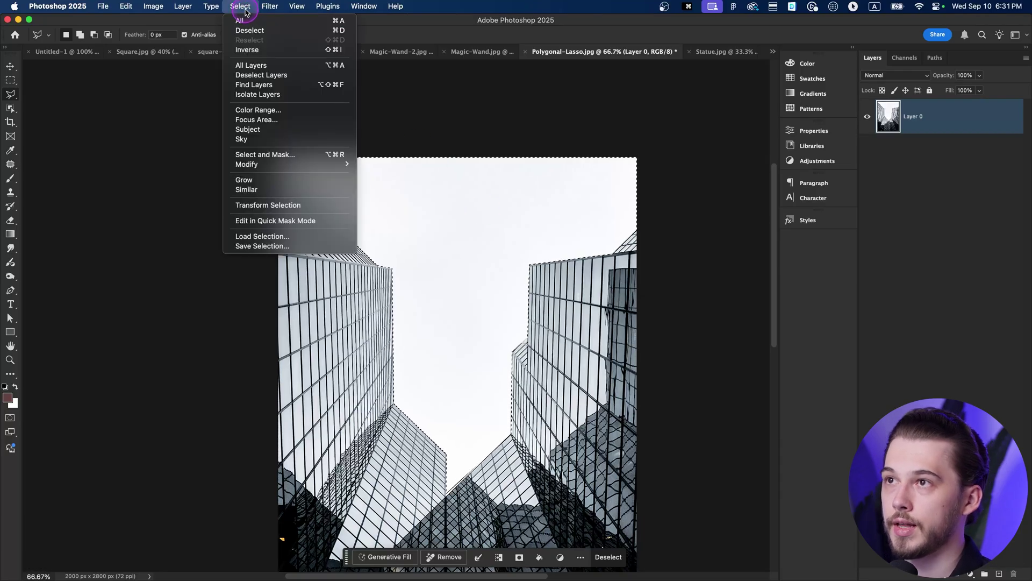
left_click(315, 50)
scroll(484, 214, "down", 3)
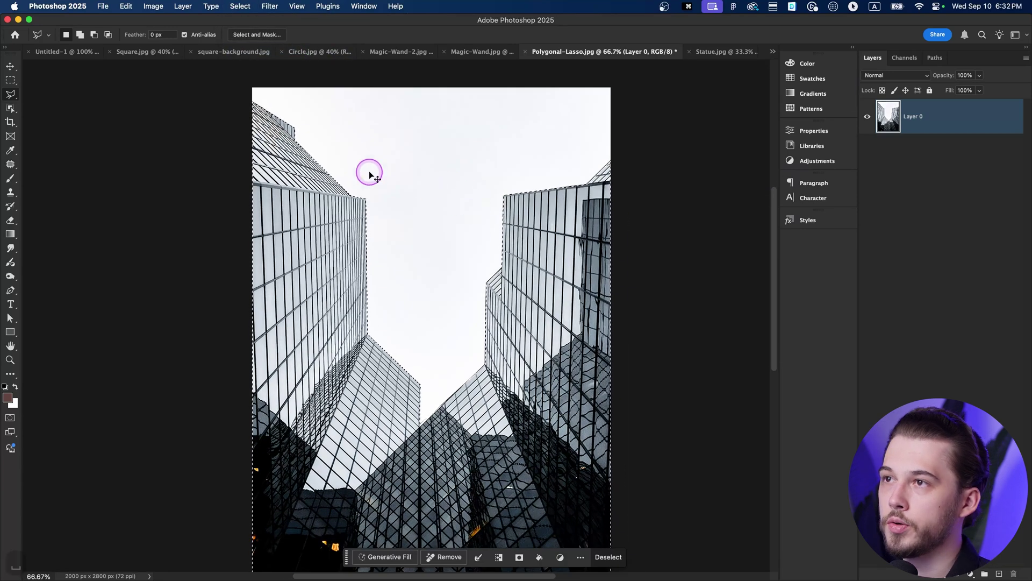
key("super+z")
left_click_drag(480, 303, 427, 280)
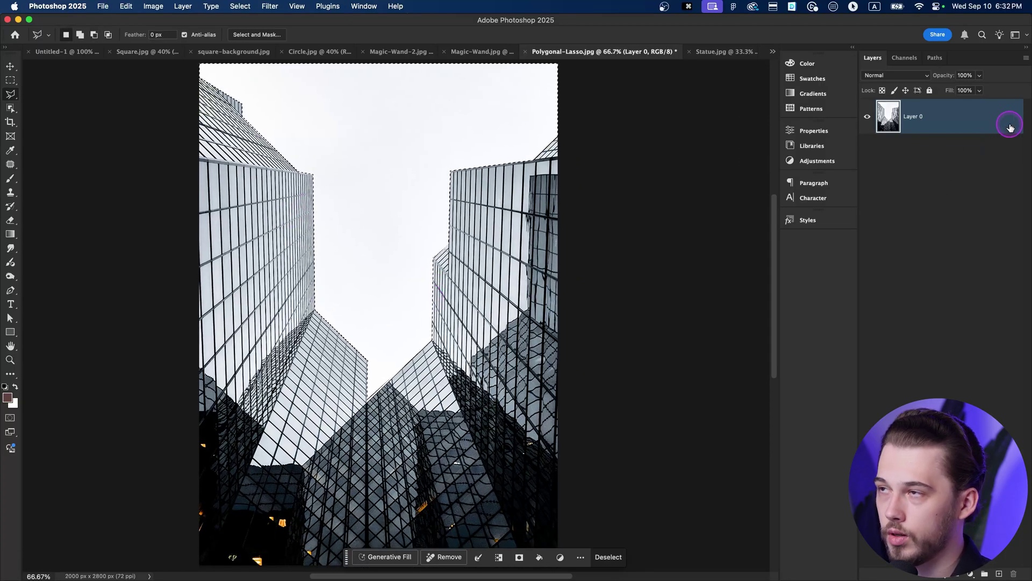
Delete the selected sky from Layer 0 and clear the selection
key("Delete")
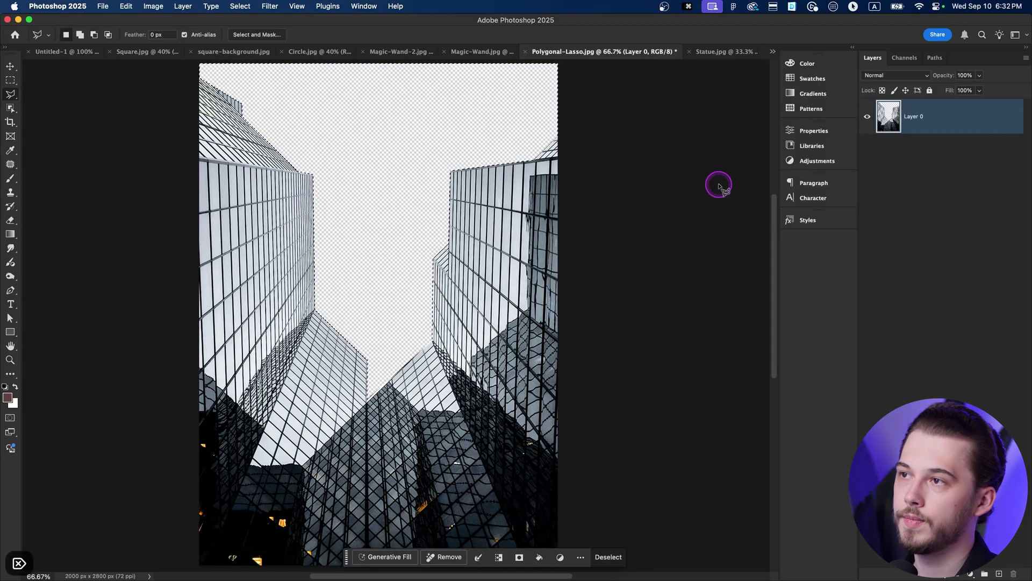
left_click_drag(433, 217, 427, 251)
scroll(430, 343, "up", 10)
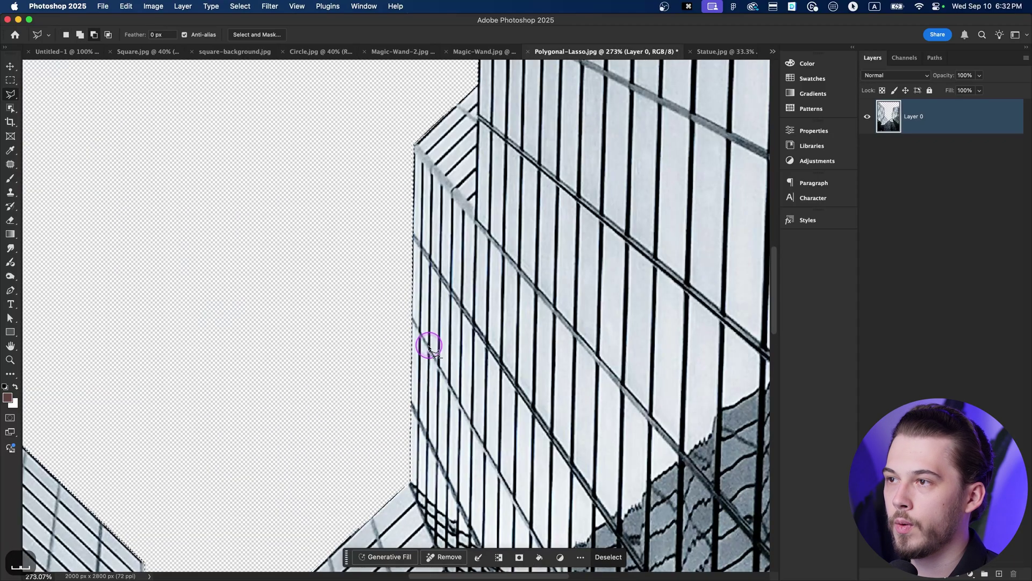
left_click_drag(462, 185, 388, 387)
left_click_drag(442, 204, 407, 369)
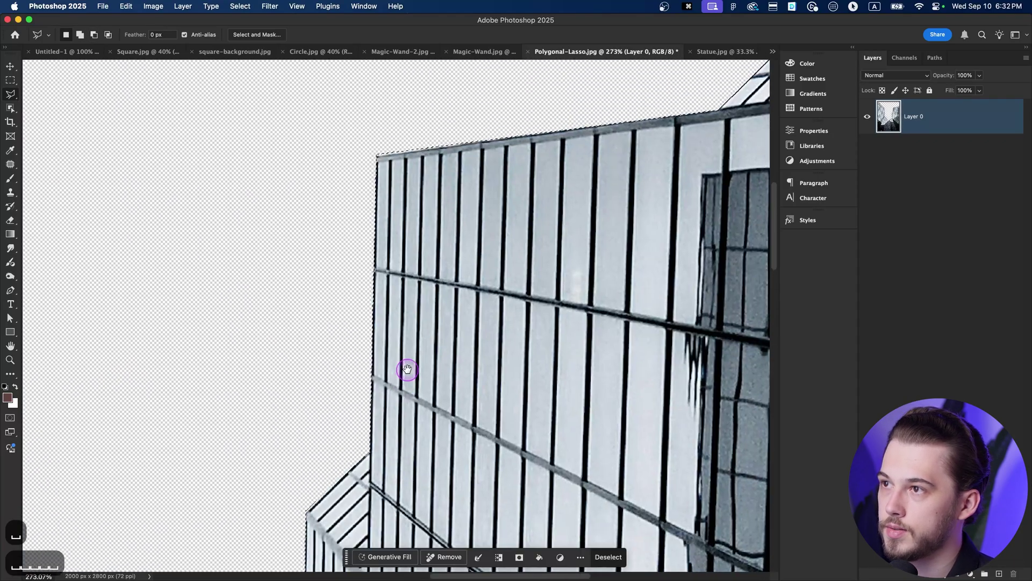
left_click_drag(447, 190, 438, 255)
scroll(533, 249, "down", 3)
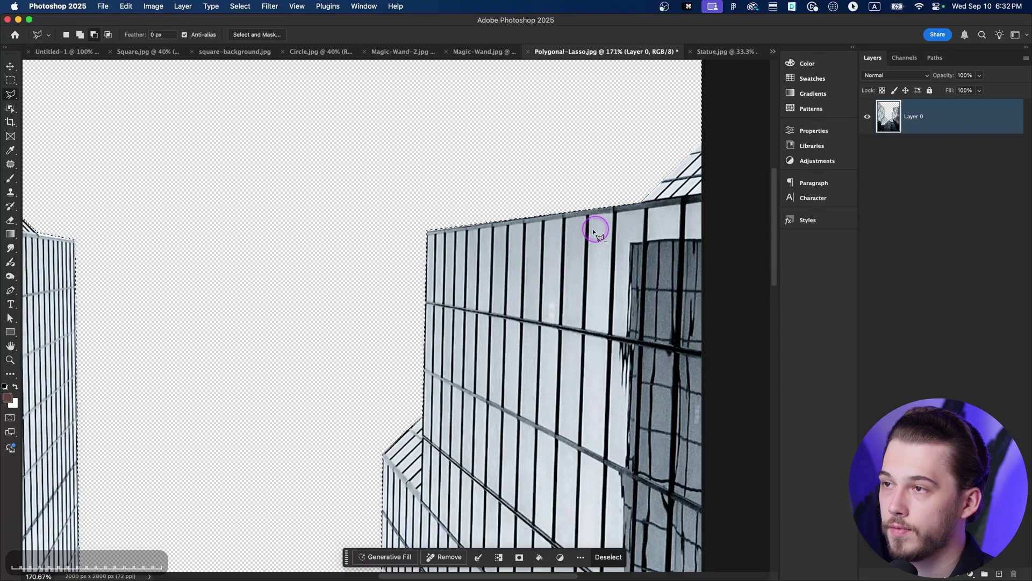
scroll(562, 243, "down", 3)
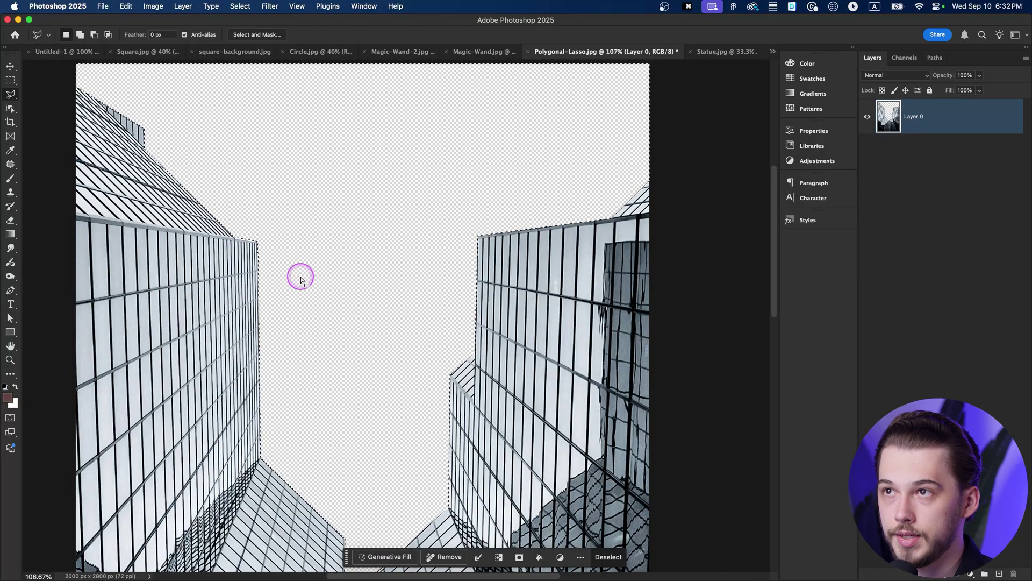
key("super+d")
scroll(350, 355, "down", 3)
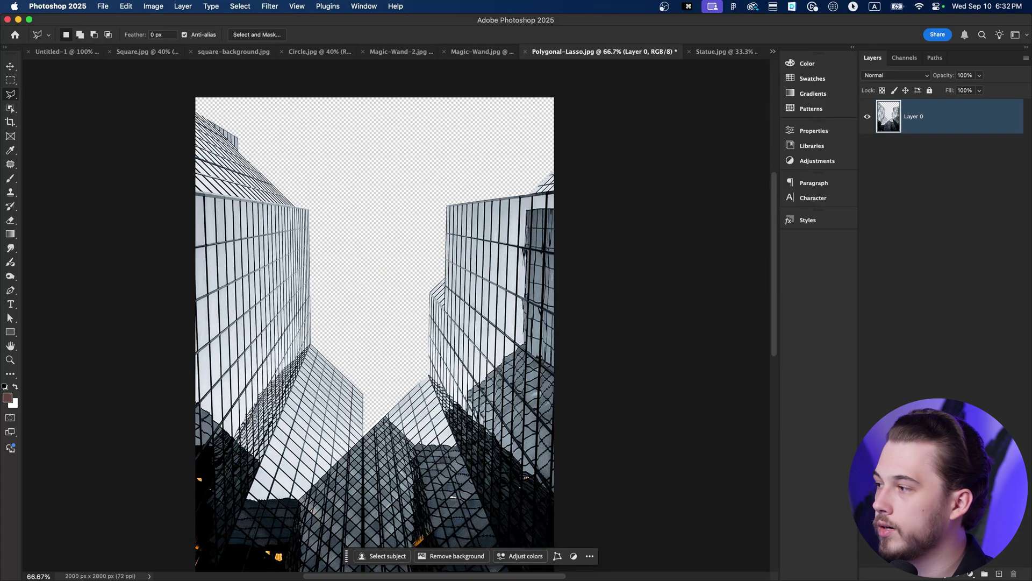
Place sky-1.jpg from the #1-assets folder in Finder into the Photoshop document and move its layer below Layer 0
key("super+Tab")
left_click(548, 280)
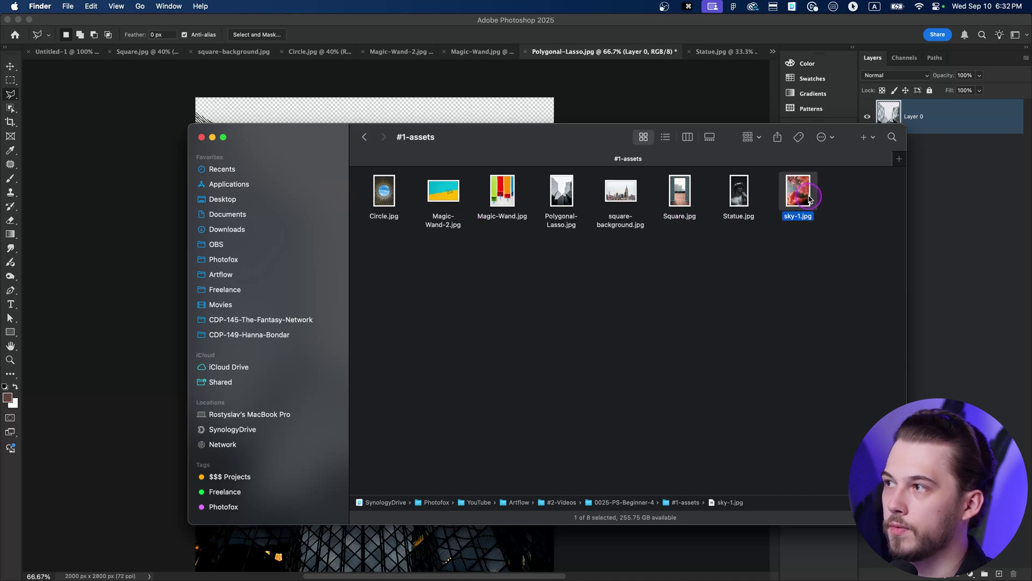
left_click_drag(807, 197, 535, 76)
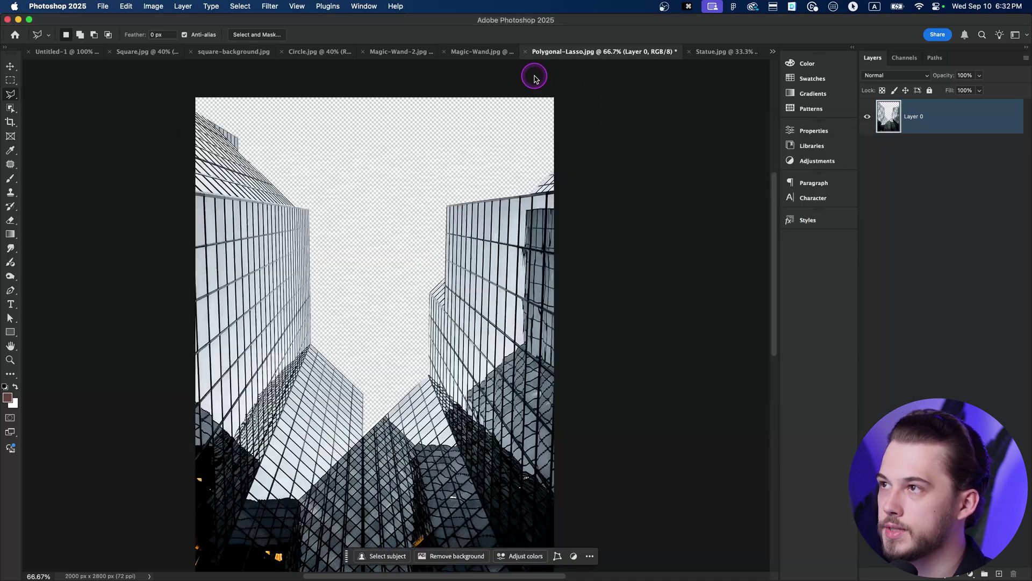
key("Return")
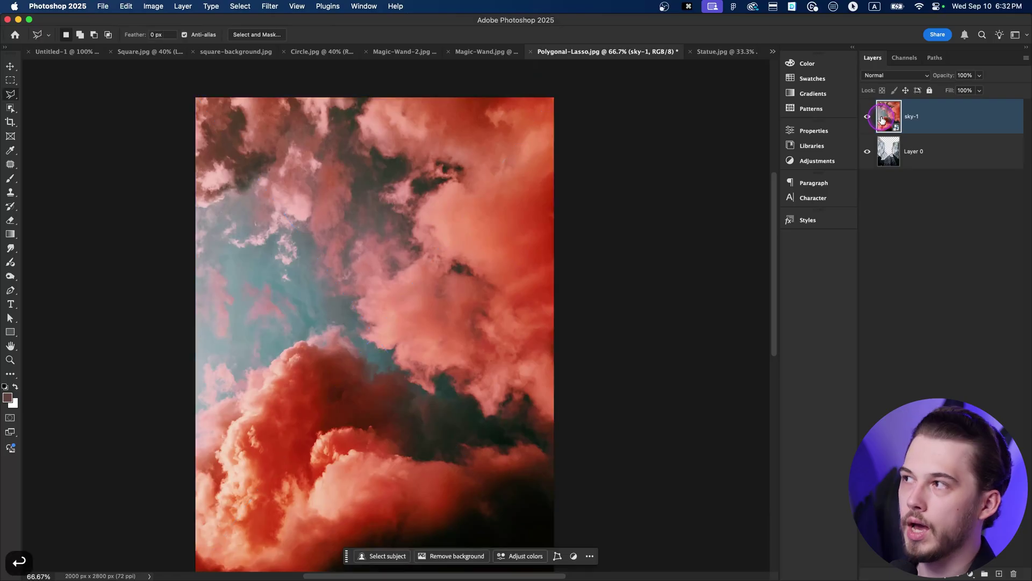
left_click_drag(941, 117, 935, 174)
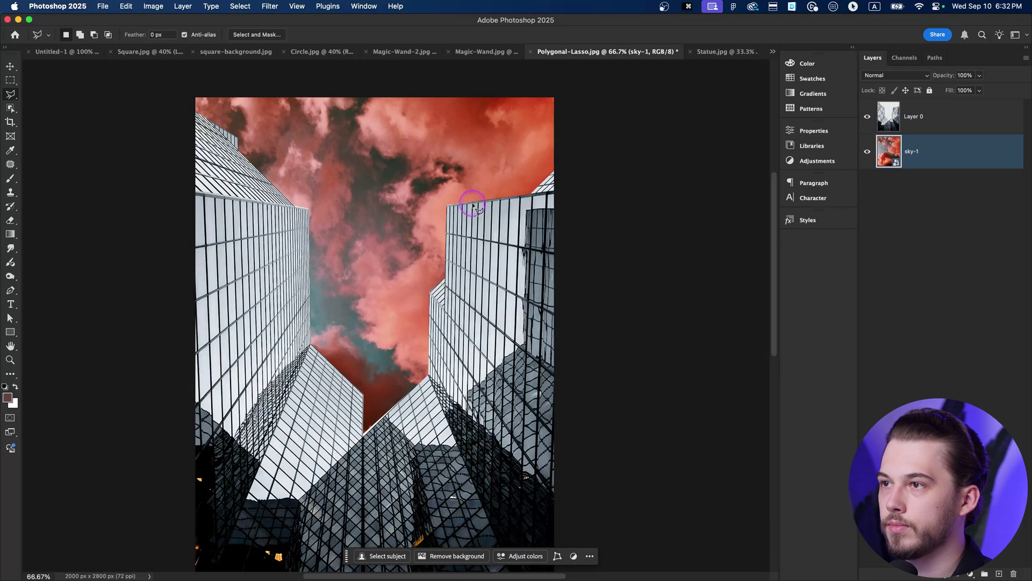
scroll(426, 317, "down", 3)
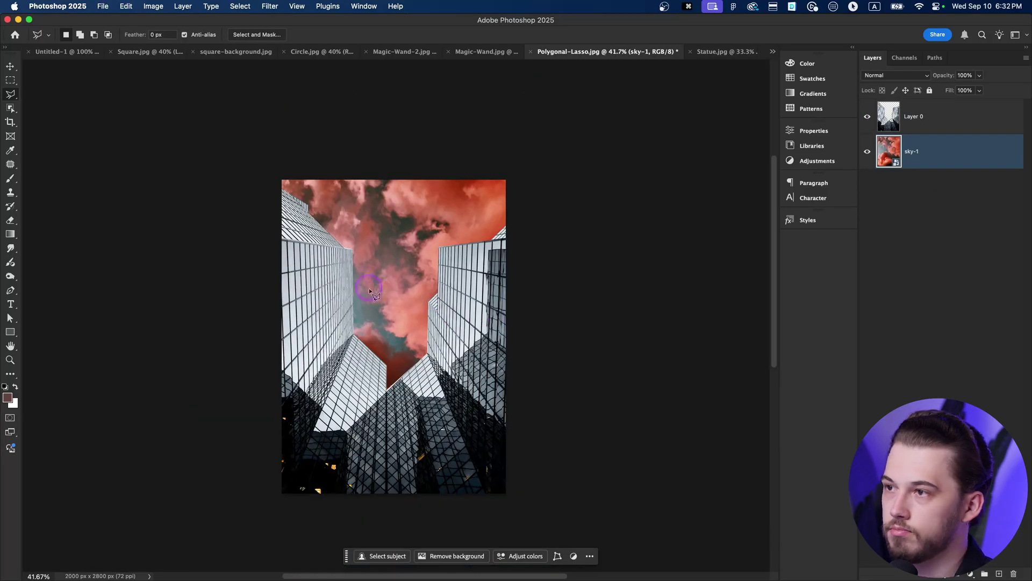
Trace part of the left building's edge with the Magnetic Lasso tool, close the selection and deselect it
right_click(11, 96)
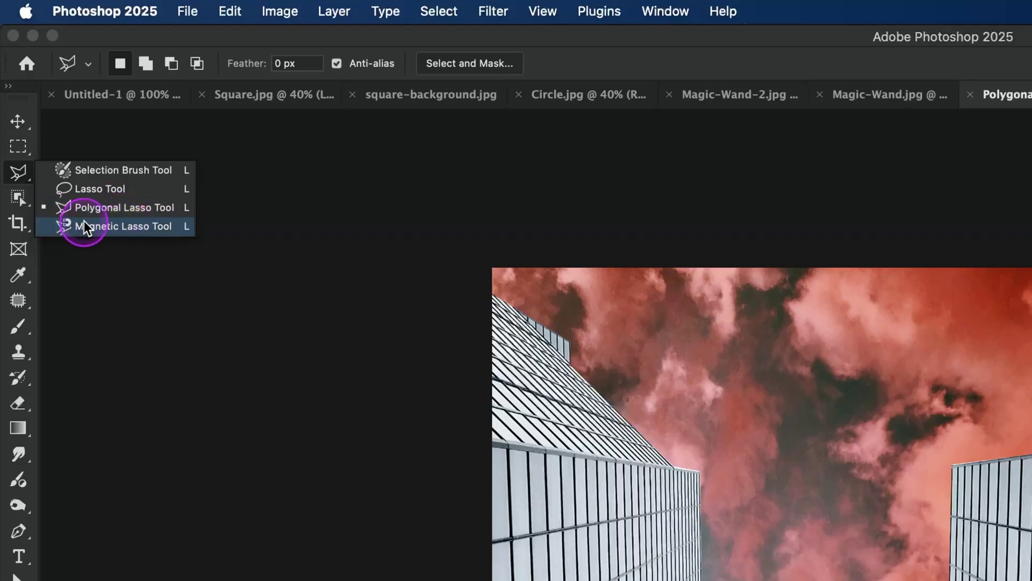
left_click(121, 227)
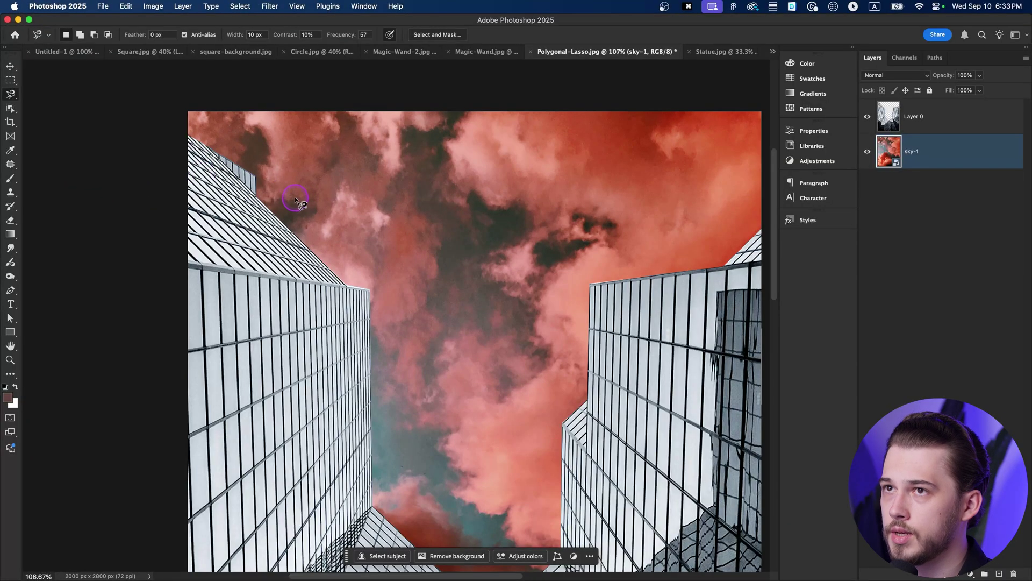
scroll(314, 205, "up", 3)
left_click_drag(310, 208, 279, 145)
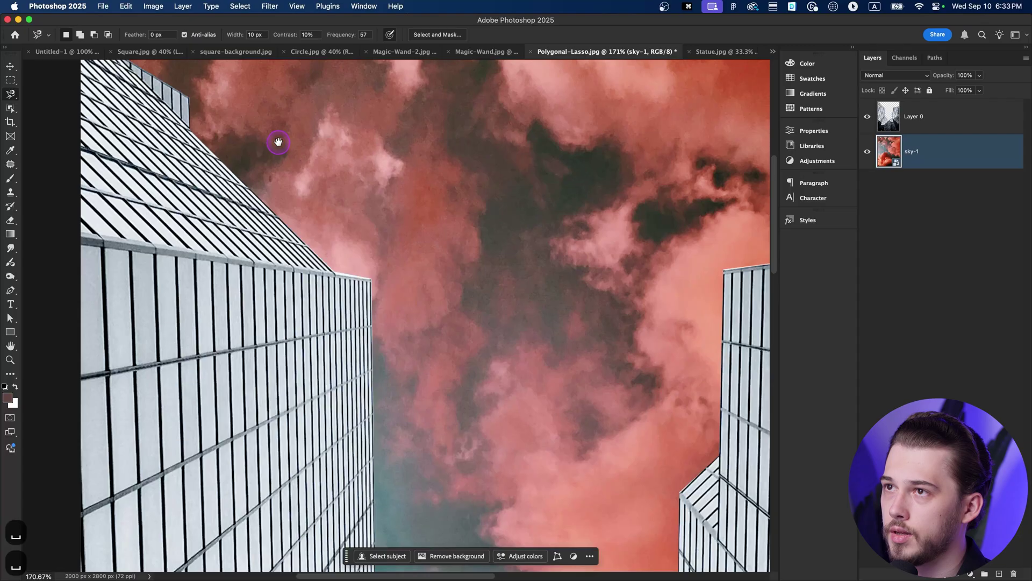
left_click(194, 129)
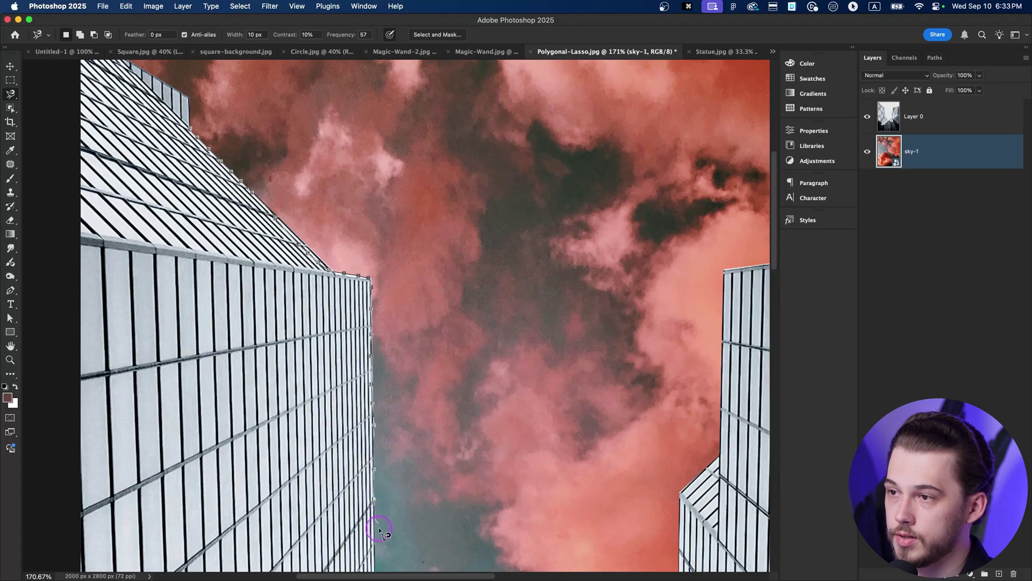
scroll(380, 532, "up", 1)
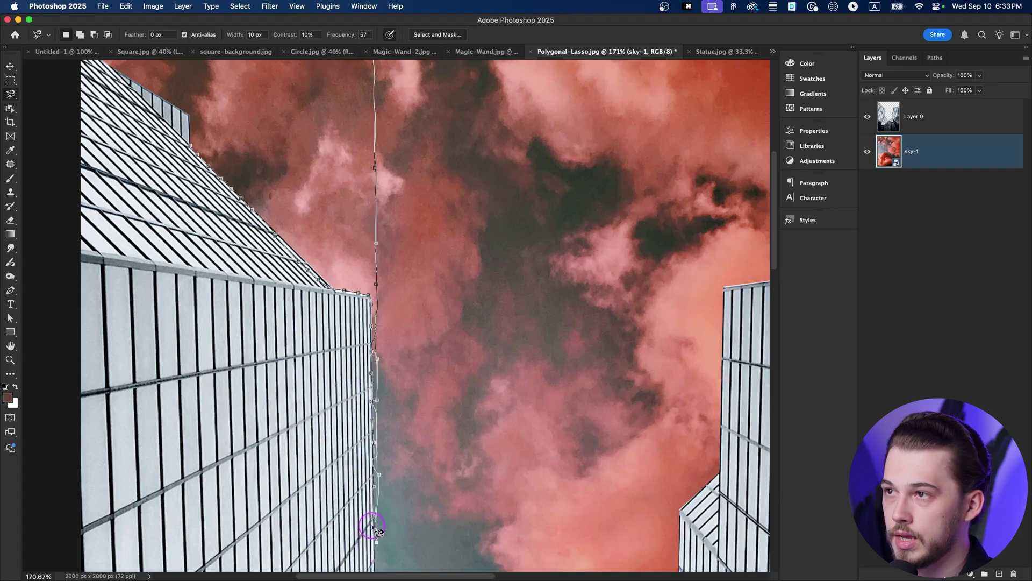
key("Return")
scroll(370, 503, "down", 2)
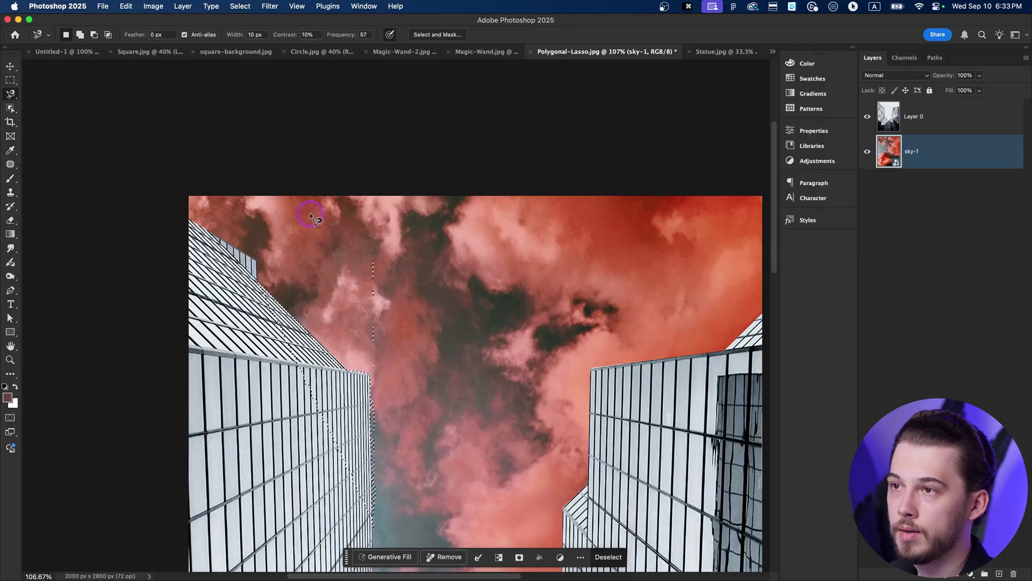
key("super+d")
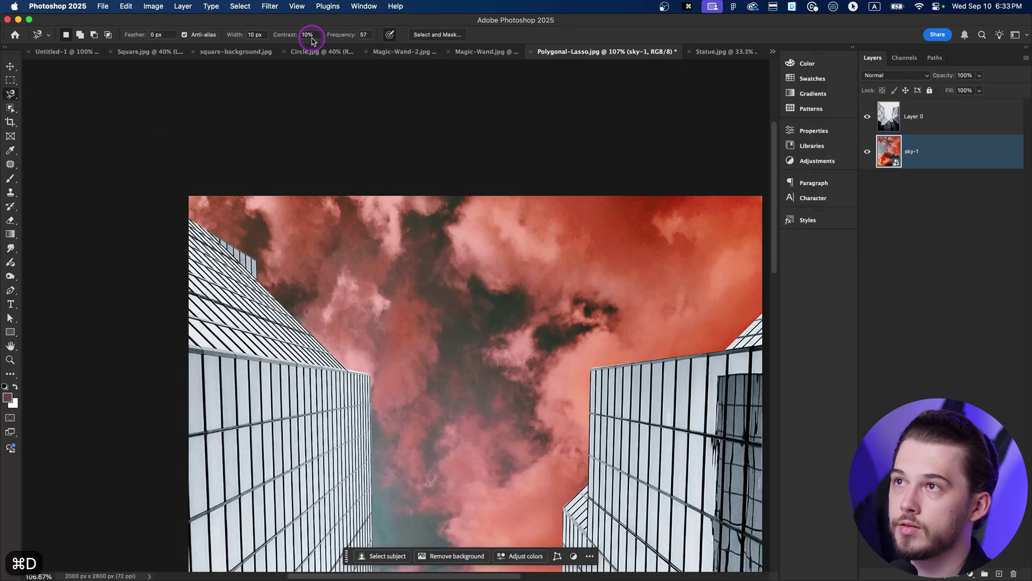
Activate the Lasso tool and open the contents of the sky-1 smart object
right_click(11, 96)
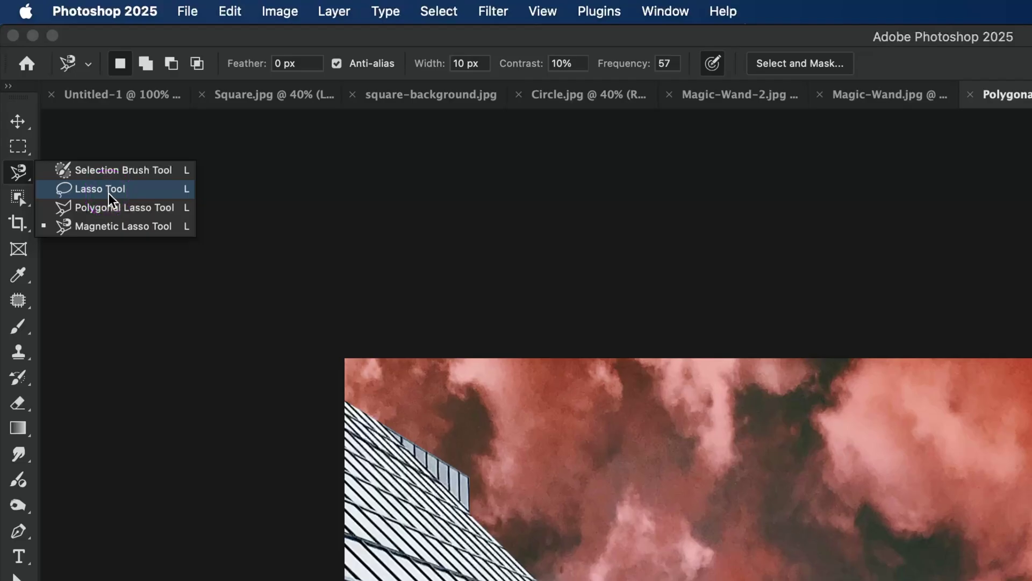
left_click(109, 192)
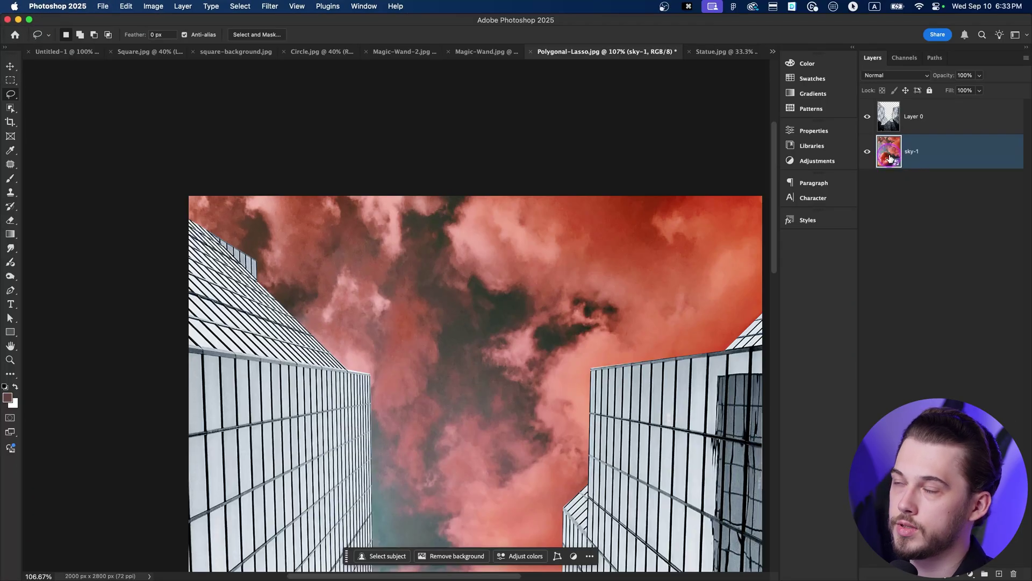
double_click(890, 158)
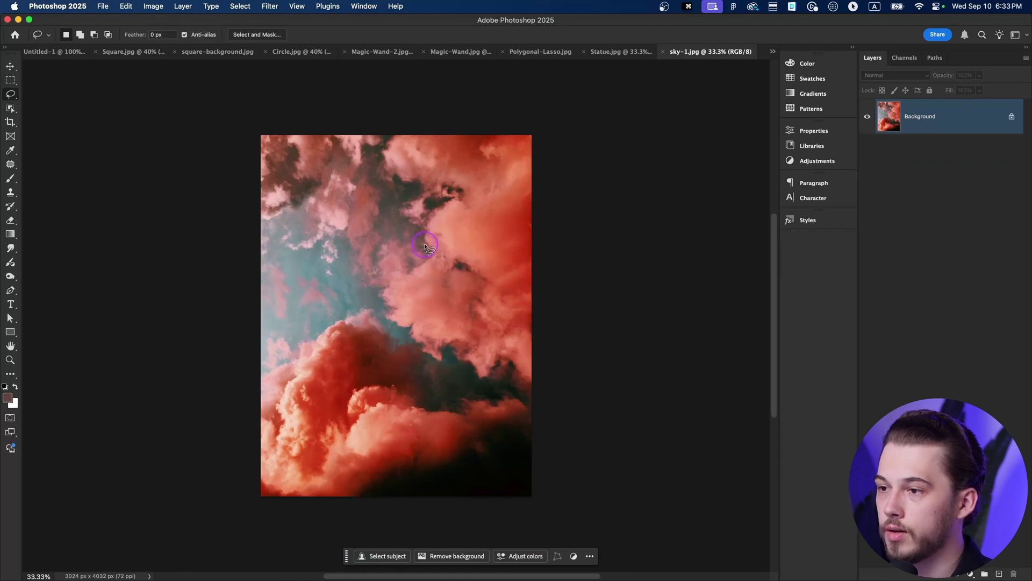
scroll(418, 252, "up", 3)
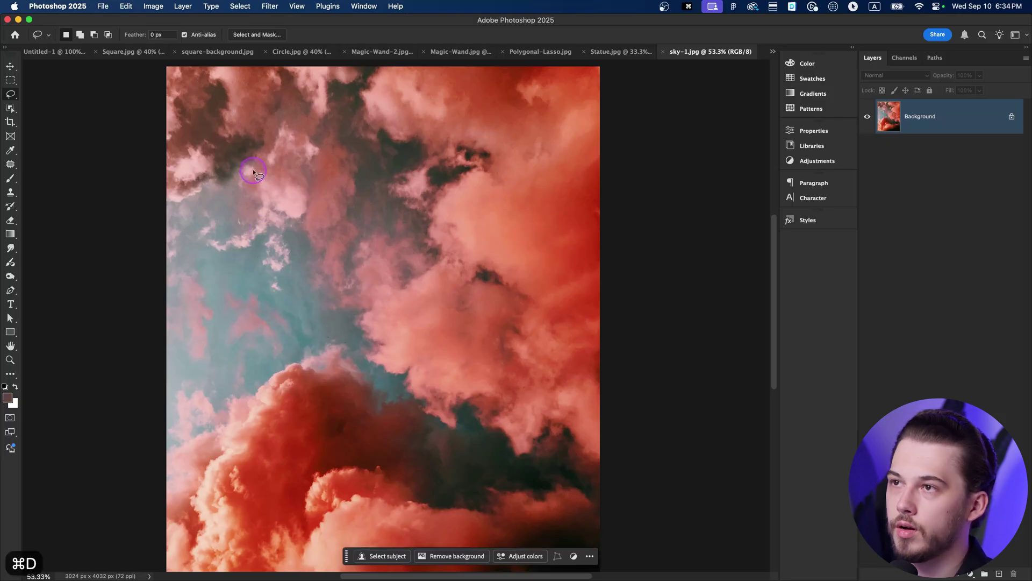
Draw two freehand Lasso selections around the pink clouds in the upper part of sky-1.jpg, deselecting each one
mouse_move(247, 170)
left_mouse_down()
mouse_move(281, 235)
mouse_move(409, 223)
mouse_move(373, 144)
mouse_move(261, 131)
mouse_move(273, 160)
left_mouse_up()
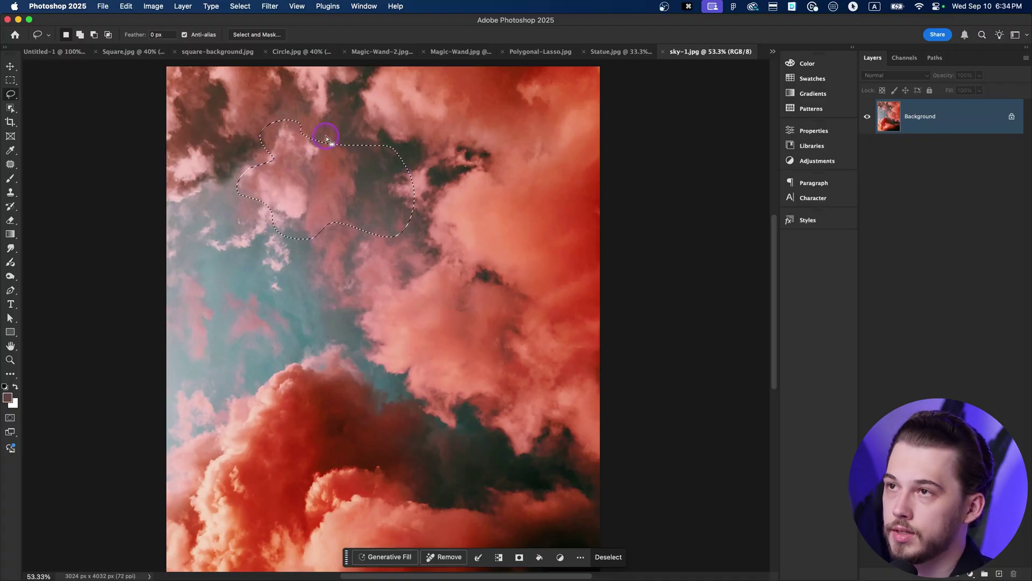
key("super+d")
mouse_move(266, 150)
left_mouse_down()
mouse_move(254, 205)
mouse_move(355, 249)
mouse_move(372, 227)
mouse_move(359, 134)
left_mouse_up()
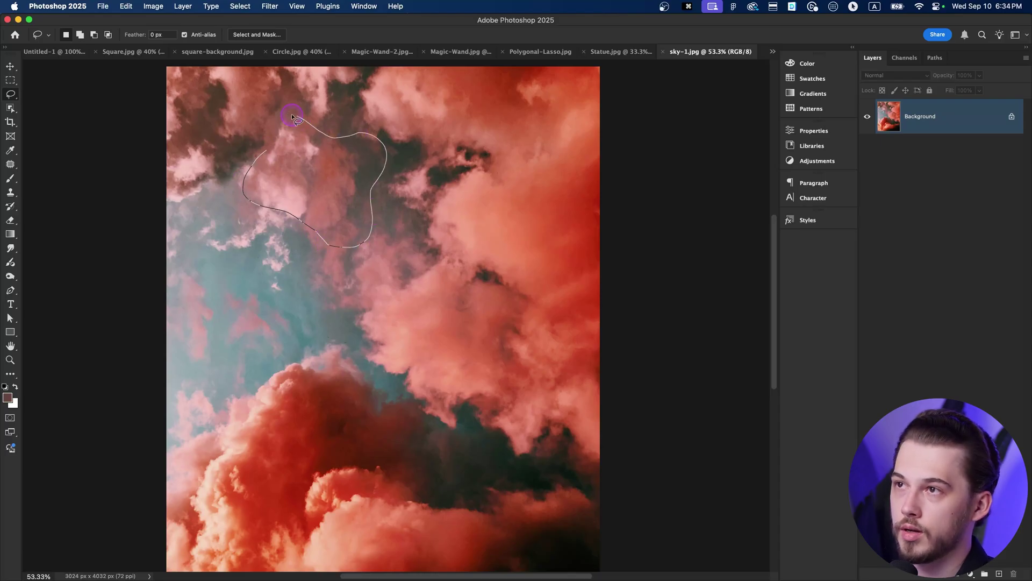
left_click_drag(279, 148, 279, 152)
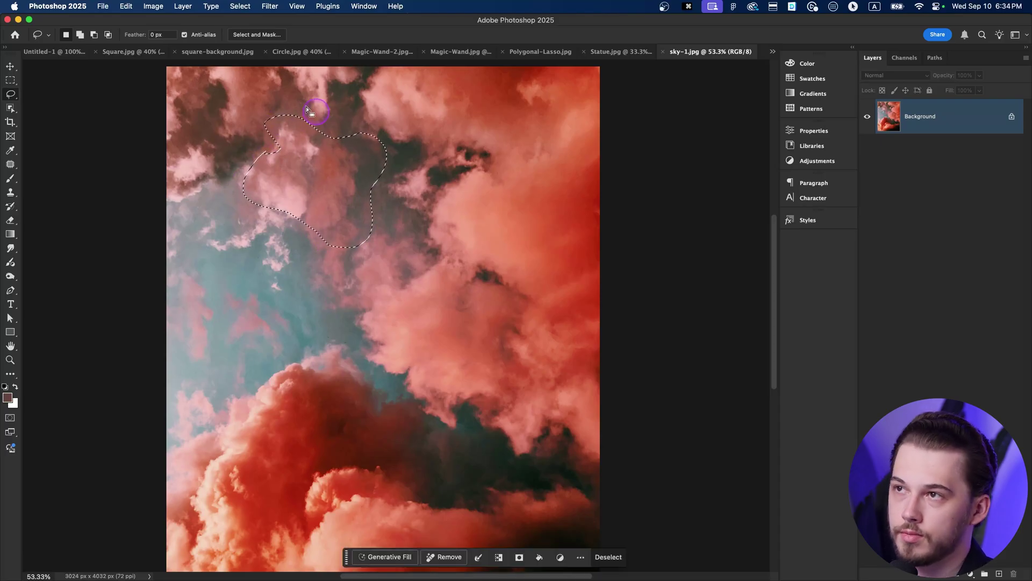
key("super+d")
Draw a freehand S-shaped selection in the sky between the buildings of Polygonal-Lasso.jpg with the Lasso tool
right_click(11, 95)
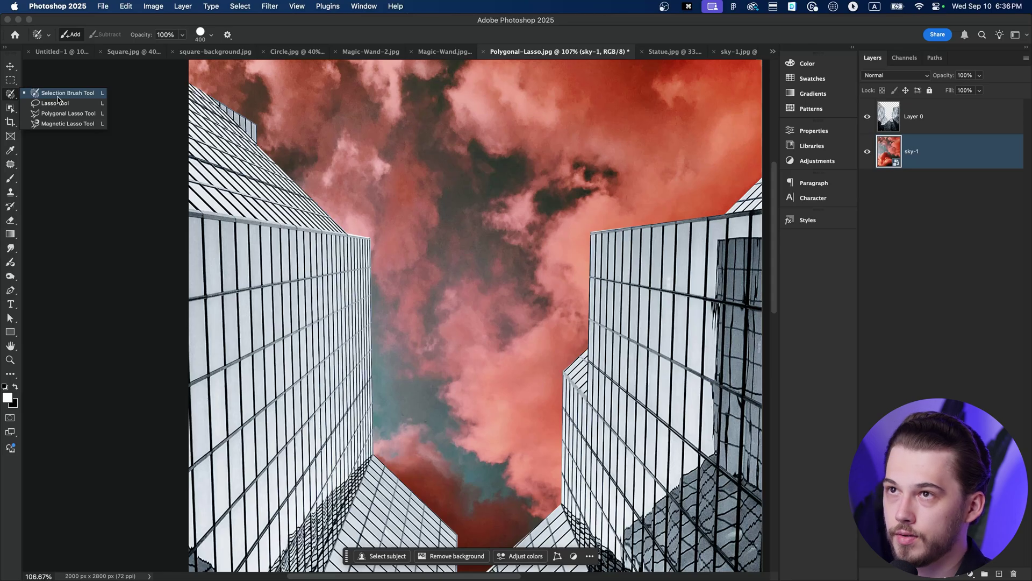
left_click(58, 102)
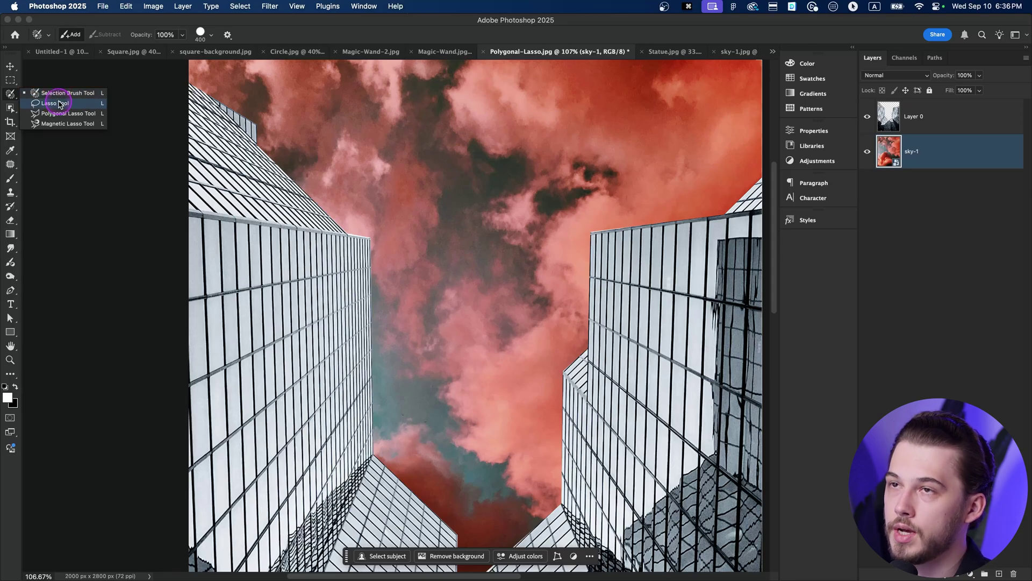
mouse_move(450, 112)
left_mouse_down()
mouse_move(407, 145)
mouse_move(476, 229)
mouse_move(498, 186)
mouse_move(461, 111)
left_mouse_up()
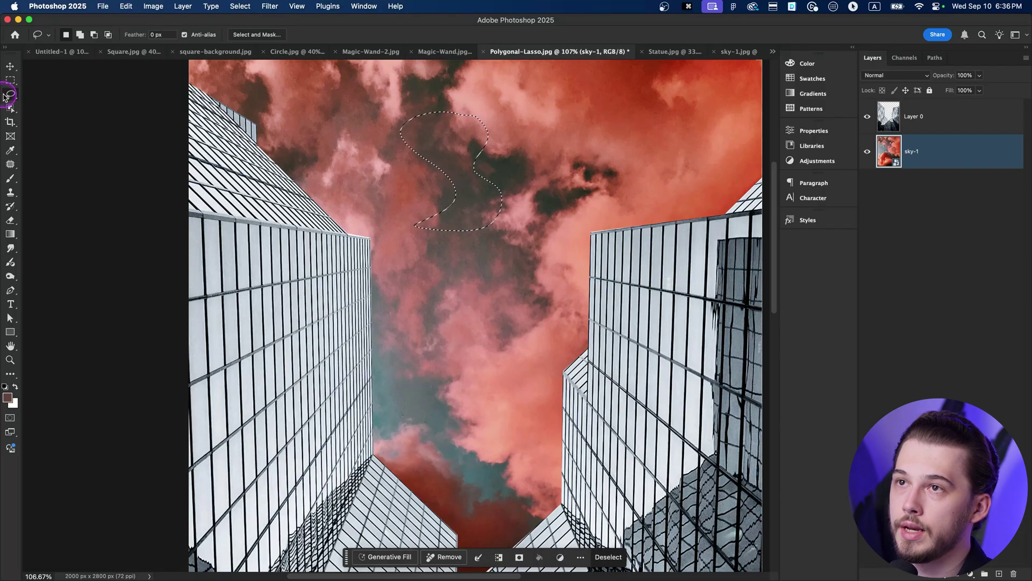
Extend the S-shaped selection across the upper sky by painting over it with the Selection Brush tool
left_click(9, 95)
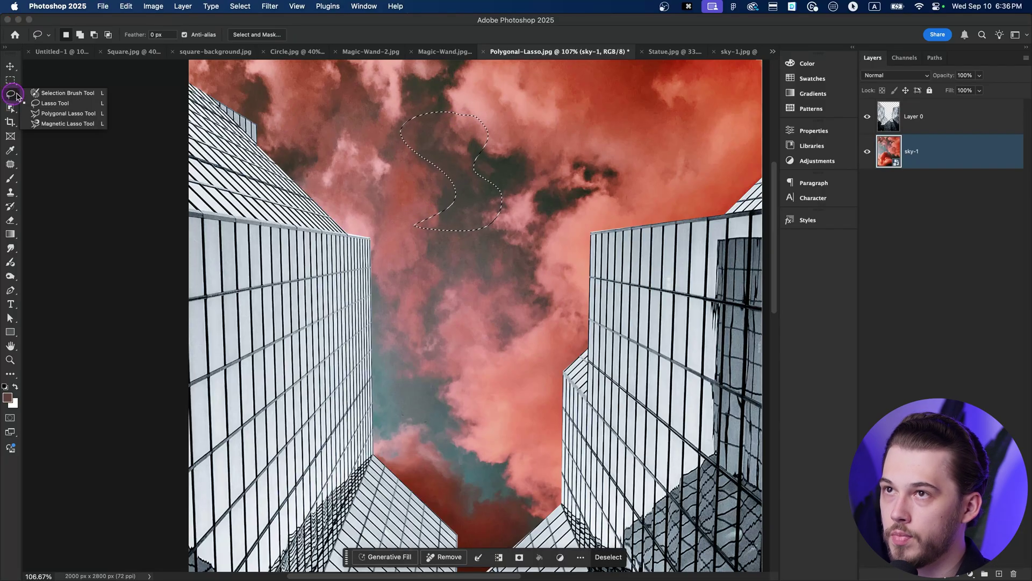
left_click(81, 96)
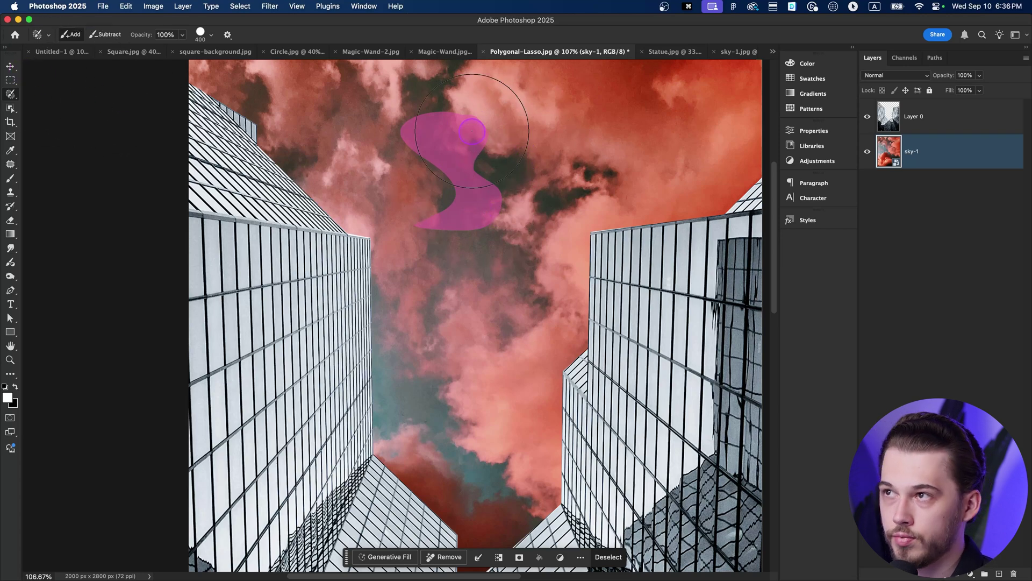
mouse_move(399, 138)
left_mouse_down()
mouse_move(423, 158)
mouse_move(365, 187)
mouse_move(343, 125)
mouse_move(524, 133)
mouse_move(644, 168)
left_mouse_up()
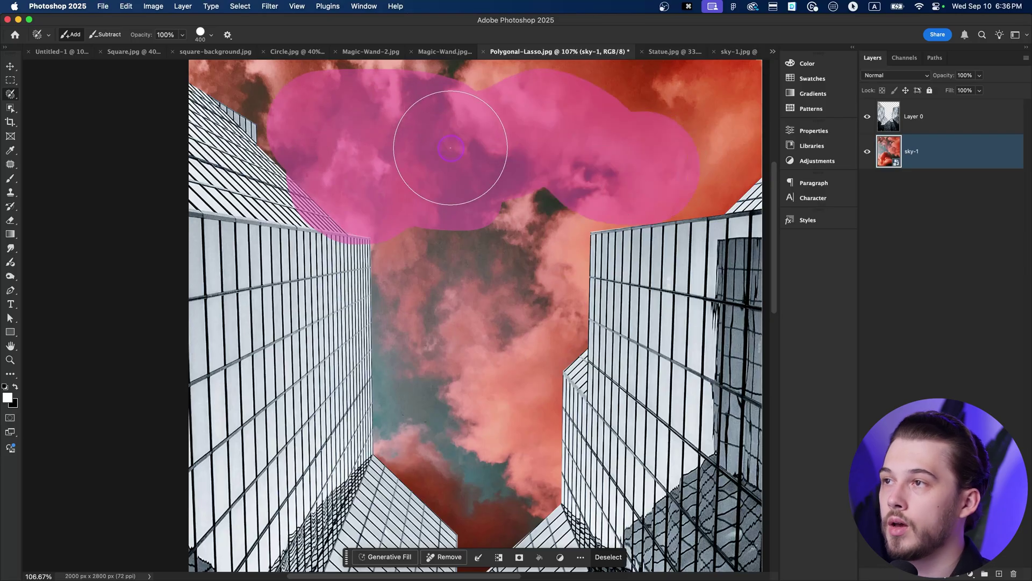
Subtract the lower-left part of the painted sky selection with the Selection Brush tool and deselect everything
key("alt")
mouse_move(438, 271)
left_mouse_down()
mouse_move(259, 175)
mouse_move(227, 122)
left_mouse_up()
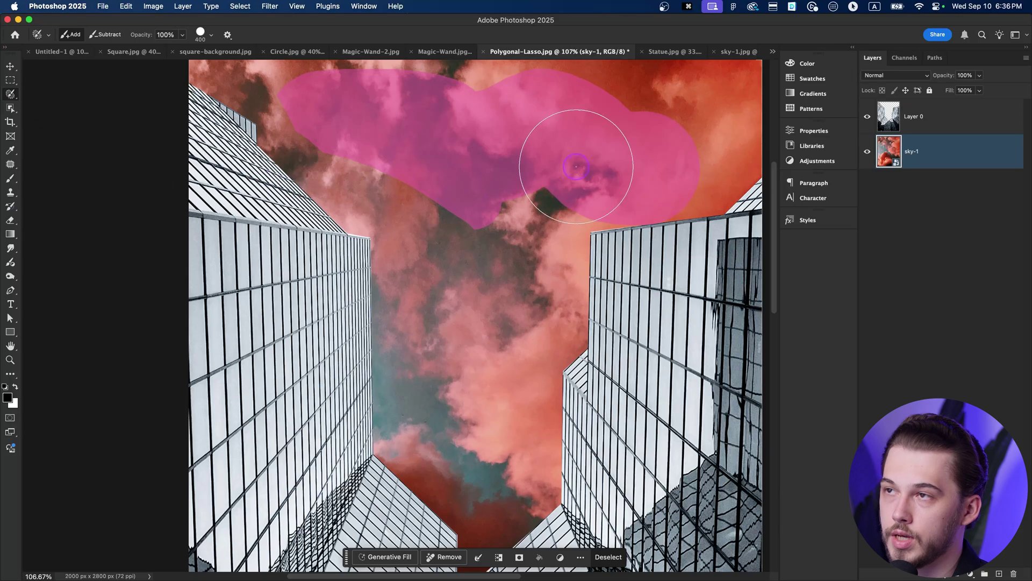
key("w")
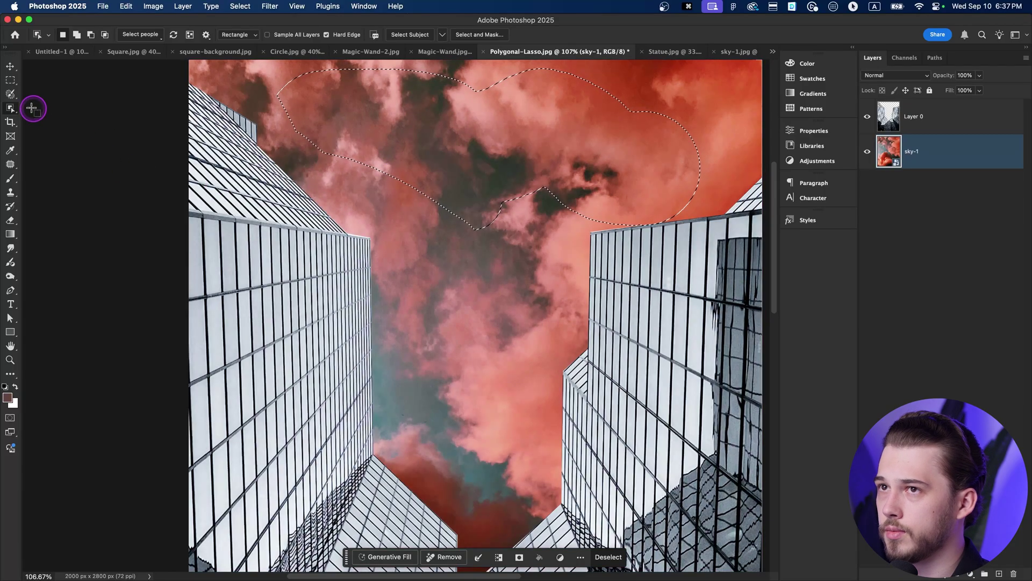
key("super+d")
Activate the Object Selection tool and select the statue in Statue.jpg by framing it with a rectangle
left_click(10, 96)
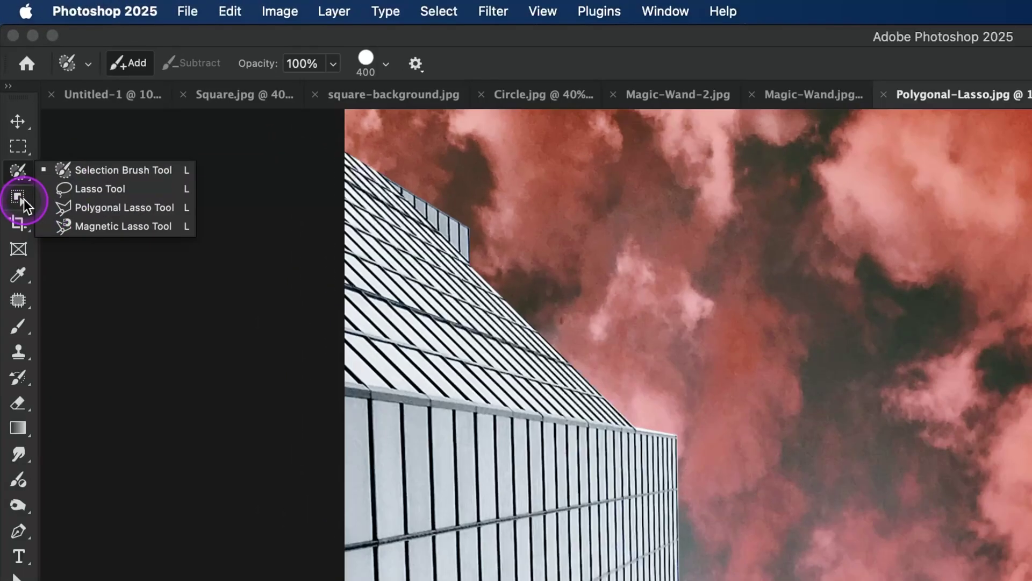
left_click(23, 199)
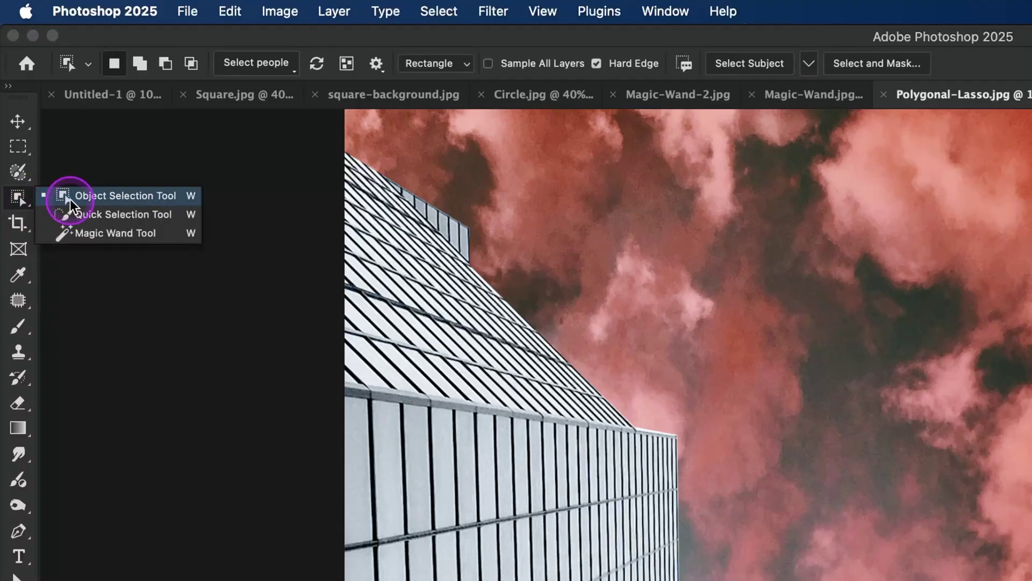
left_click(22, 183)
left_click(21, 178)
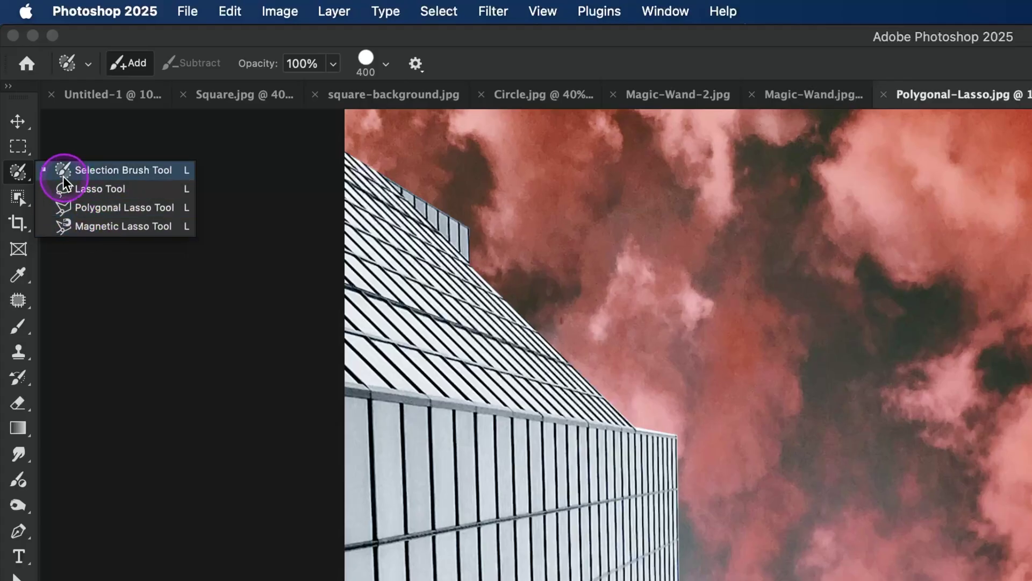
left_click(23, 204)
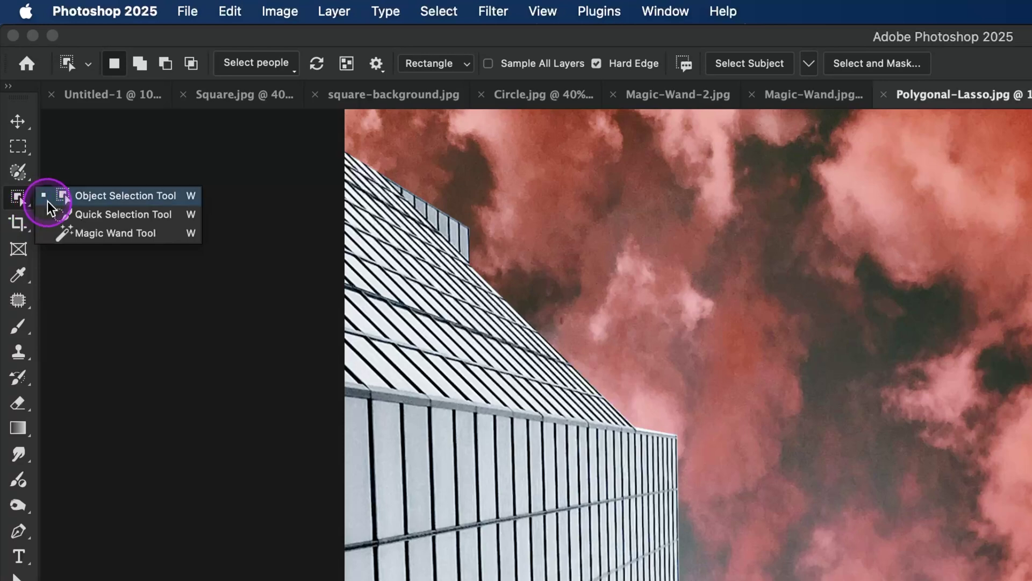
left_click(84, 198)
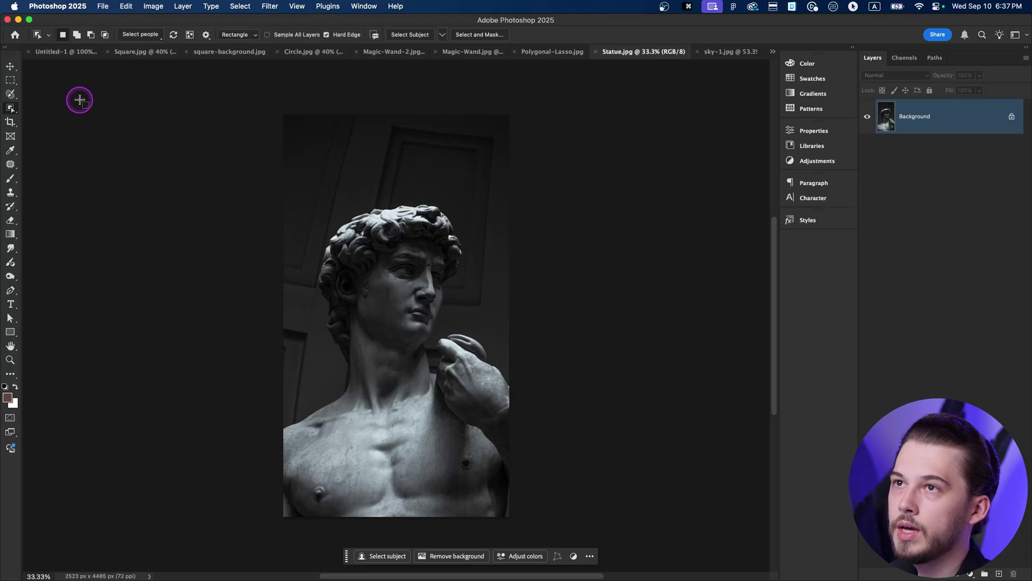
left_click_drag(259, 183, 583, 543)
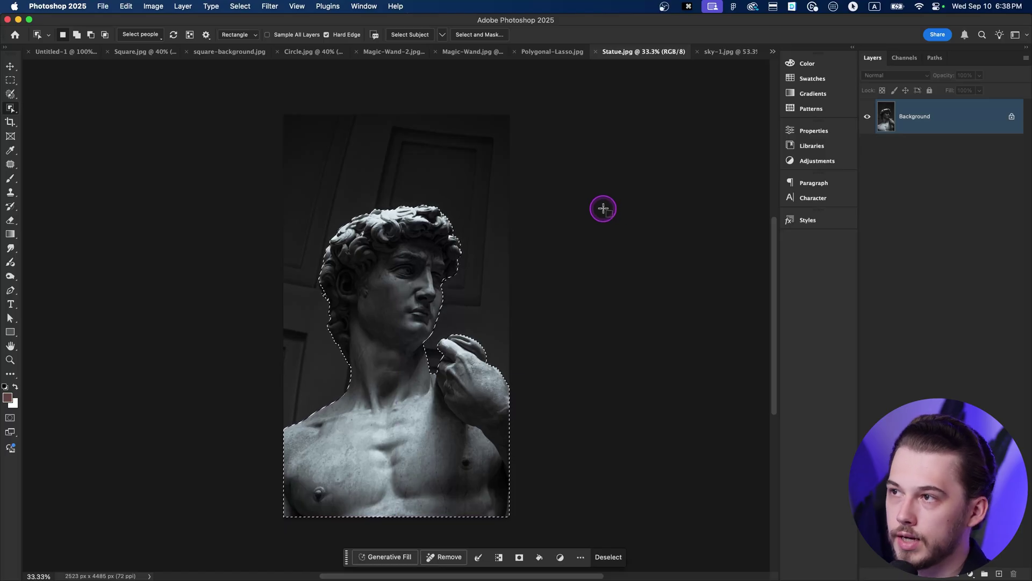
Examine up close how accurately the selection follows the edges of the statue's face, hair, neck and hand
scroll(331, 379, "up", 2)
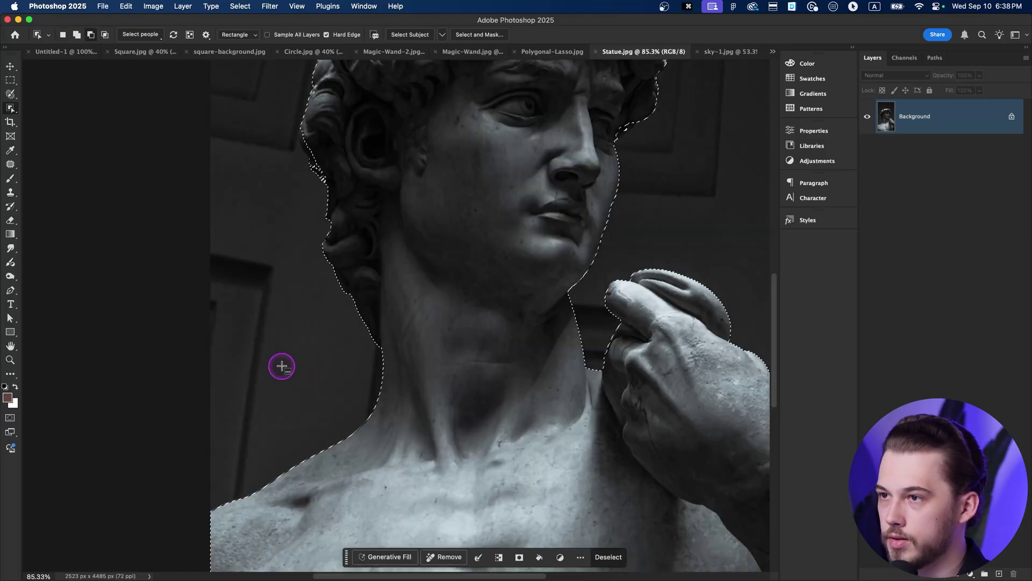
key("space")
left_click_drag(308, 158, 139, 240)
left_click_drag(578, 409, 554, 231)
left_click_drag(601, 425, 581, 331)
left_click_drag(517, 234, 546, 493)
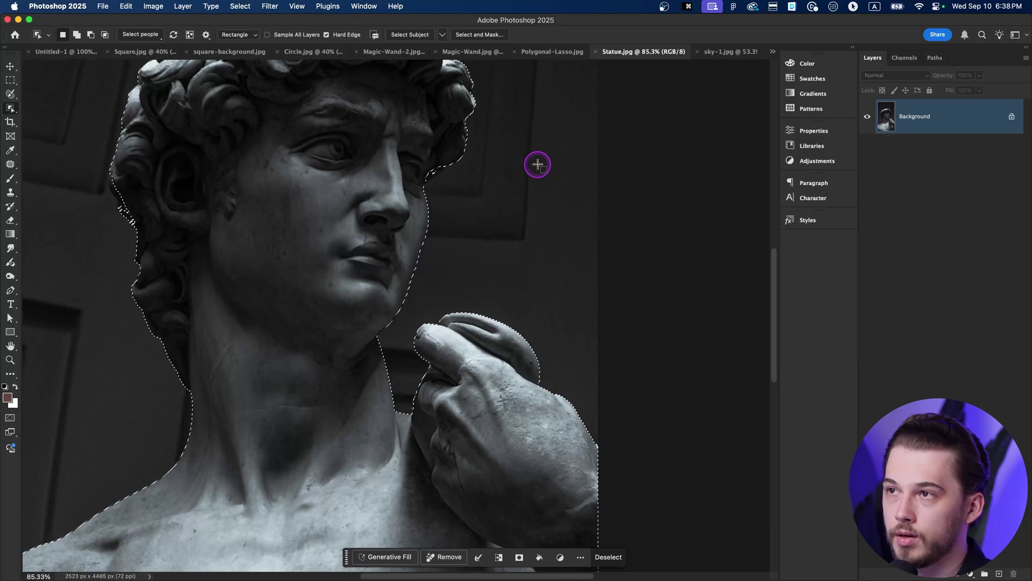
left_click_drag(487, 132, 539, 205)
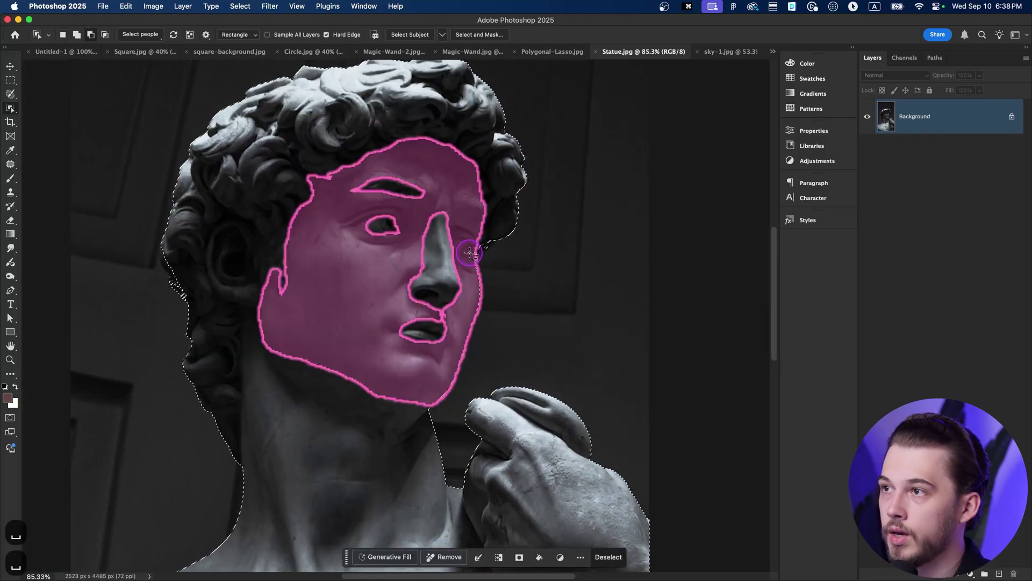
scroll(469, 253, "up", 2)
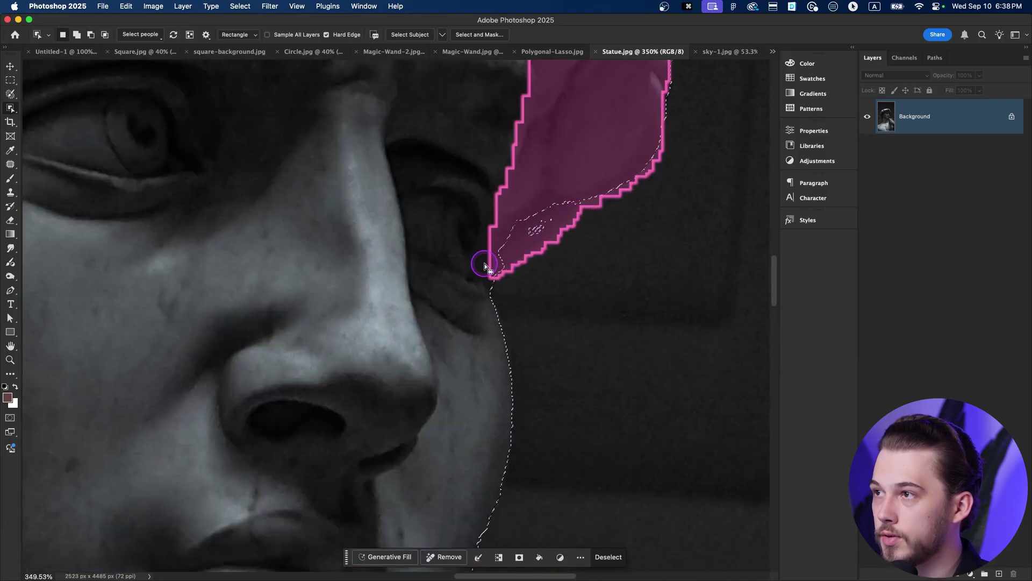
scroll(261, 301, "down", 1)
left_click_drag(110, 236, 618, 326)
scroll(319, 424, "up", 3)
scroll(277, 384, "down", 2)
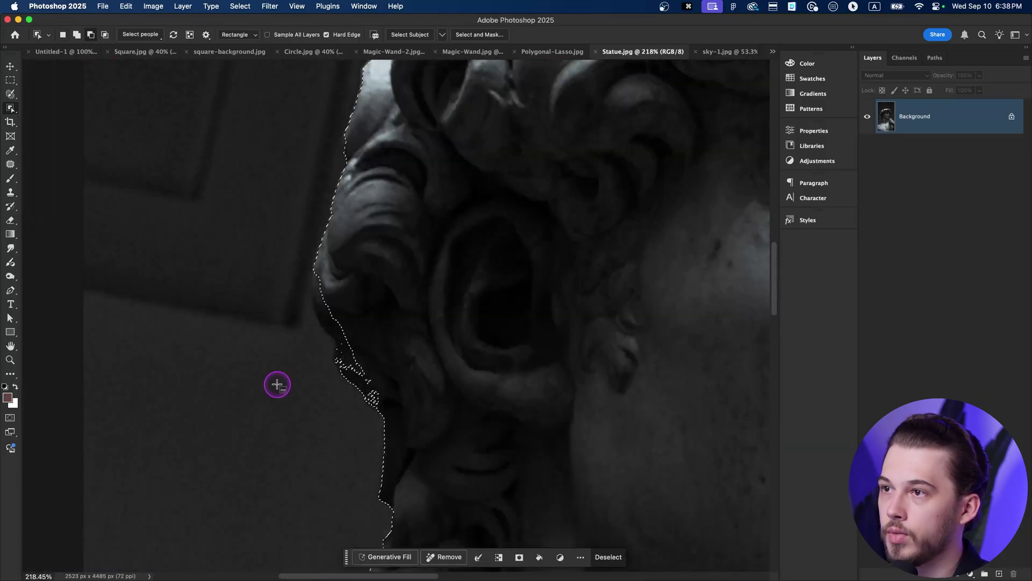
scroll(277, 384, "down", 3)
left_click_drag(496, 383, 474, 283)
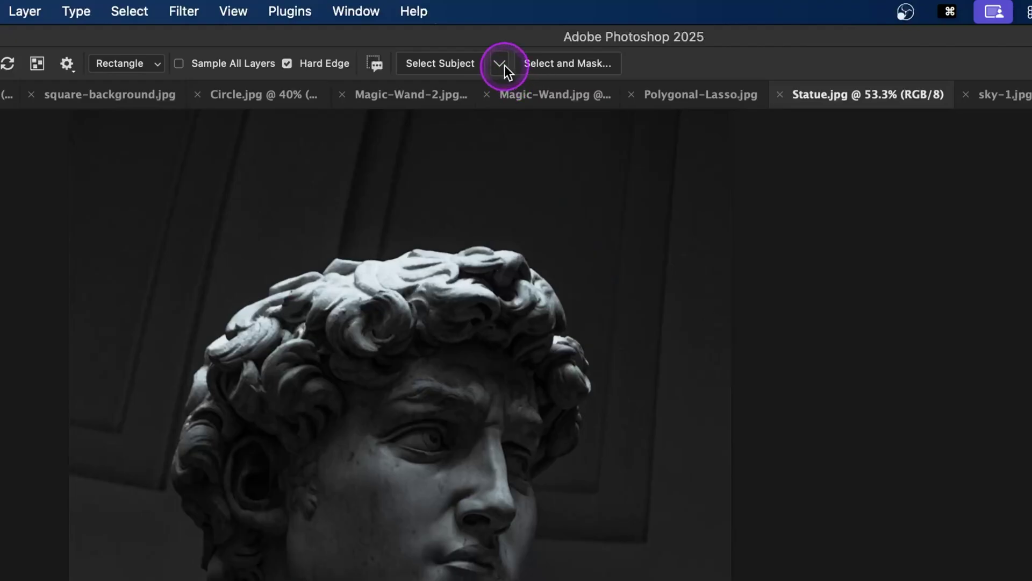
Choose Cloud (Detailed results) as the processing mode for Select Subject
left_click(505, 65)
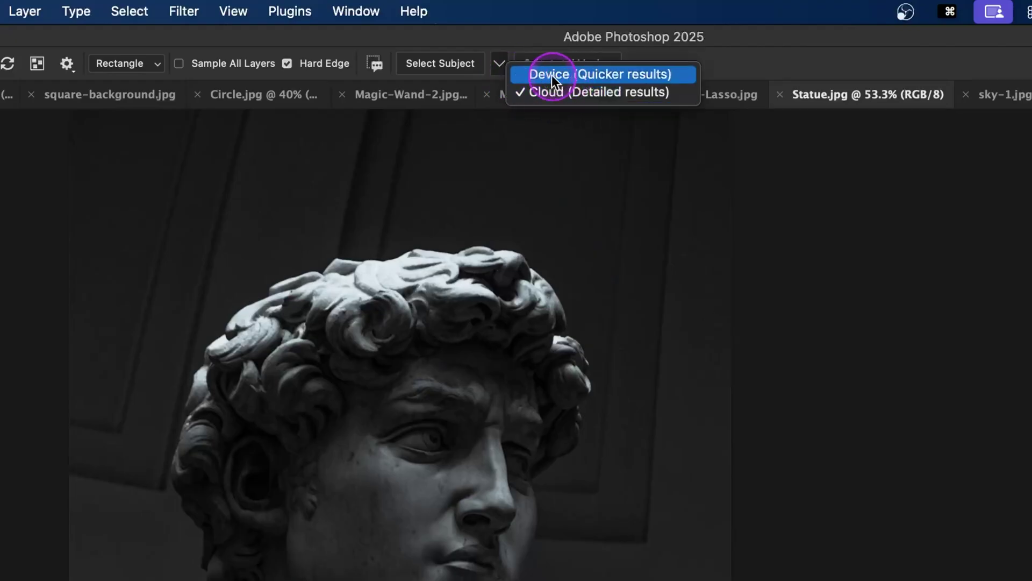
left_click(501, 59)
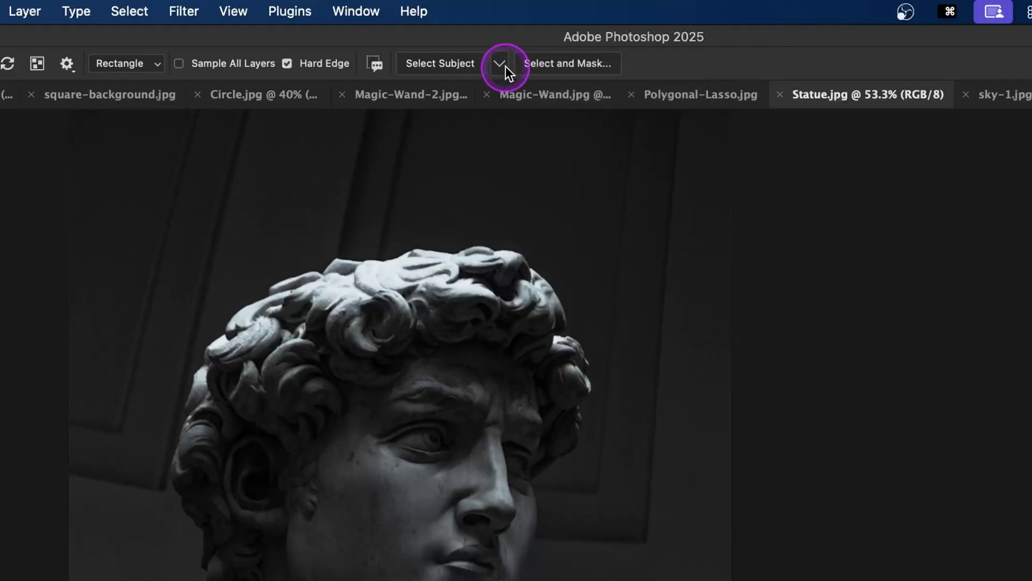
left_click(502, 65)
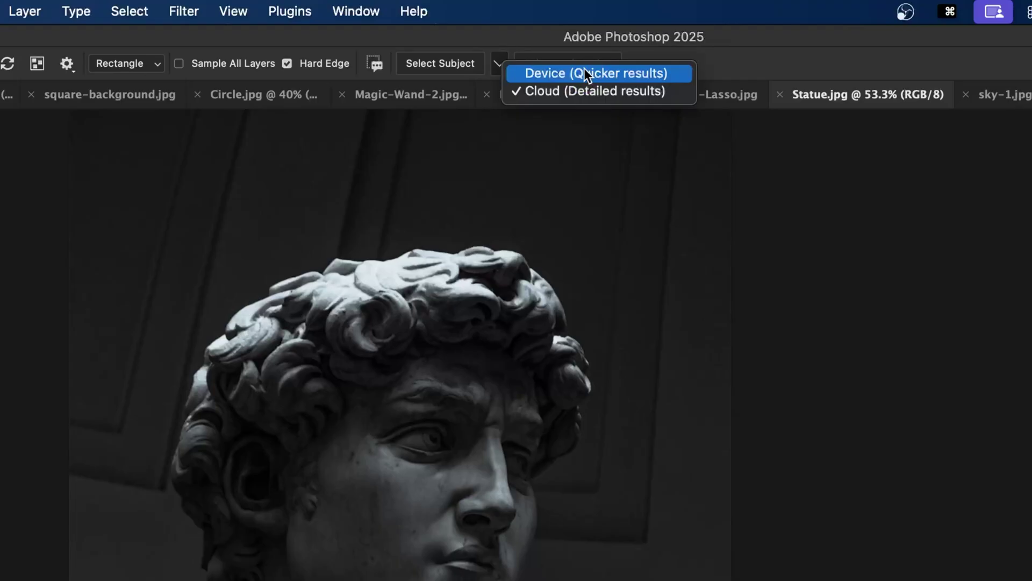
left_click(605, 51)
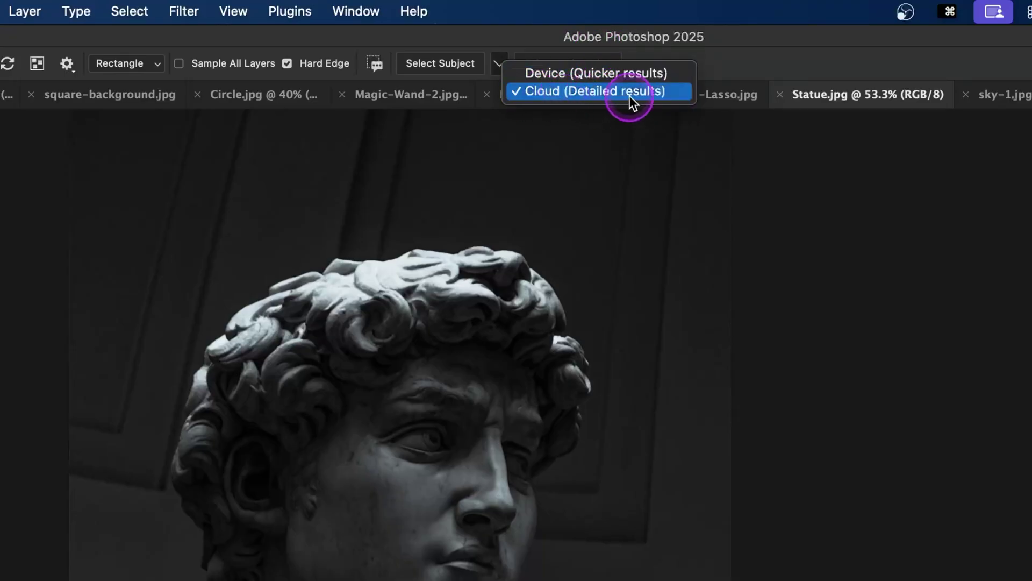
left_click(585, 91)
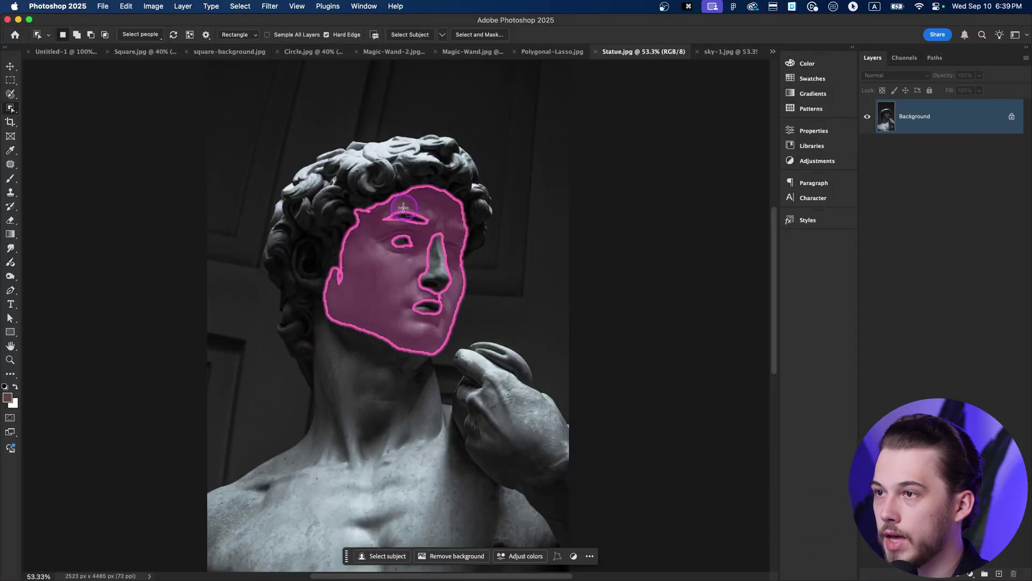
Frame the whole statue again with the Object Selection tool to select it, and clear the selection
scroll(390, 300, "down", 2)
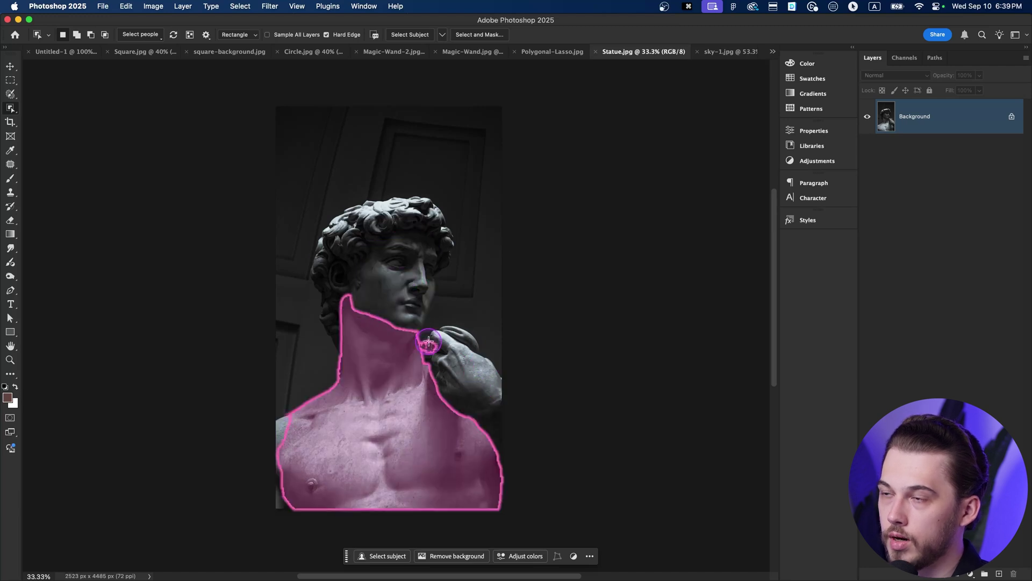
left_click_drag(261, 156, 607, 515)
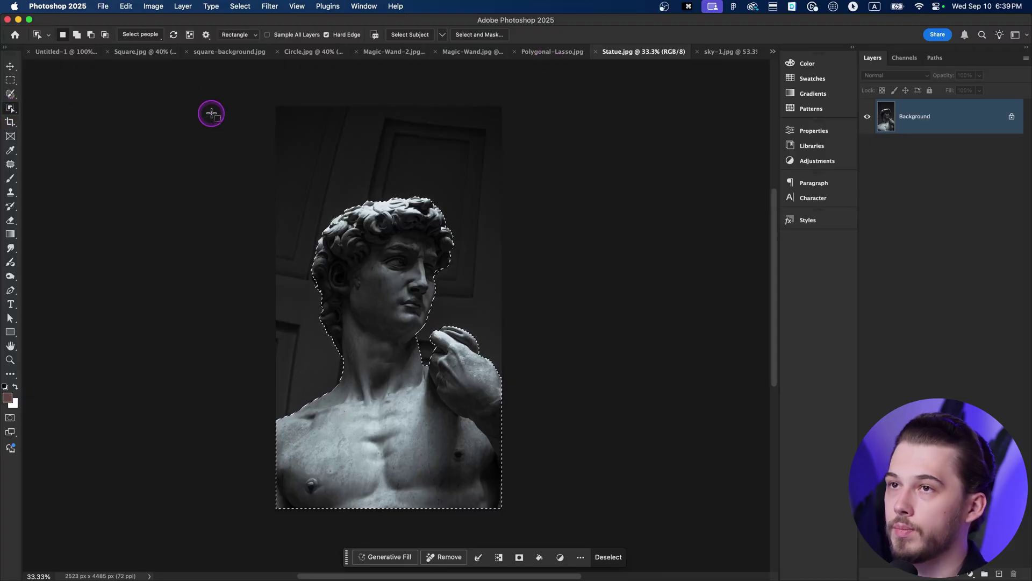
right_click(13, 110)
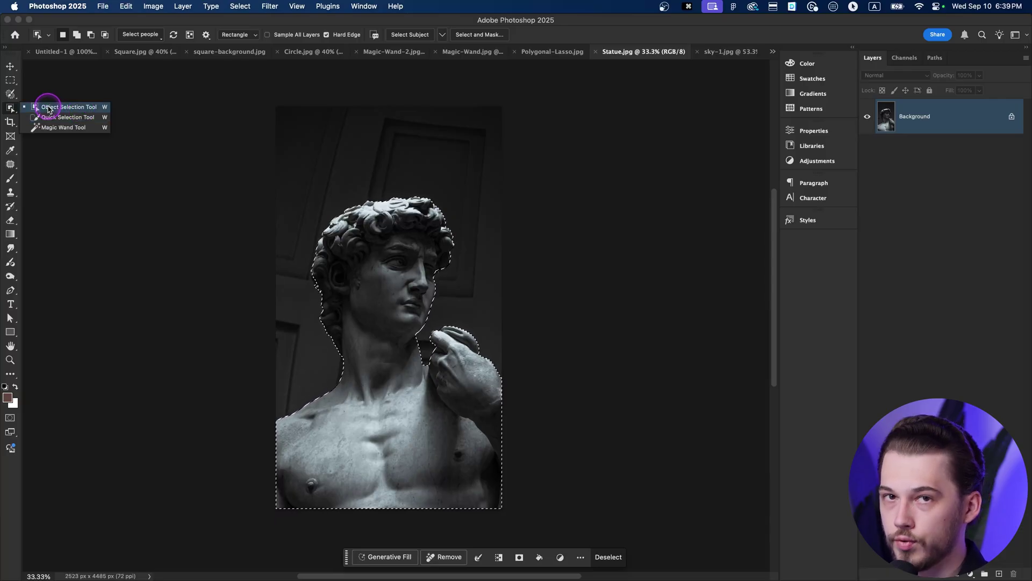
key("super+d")
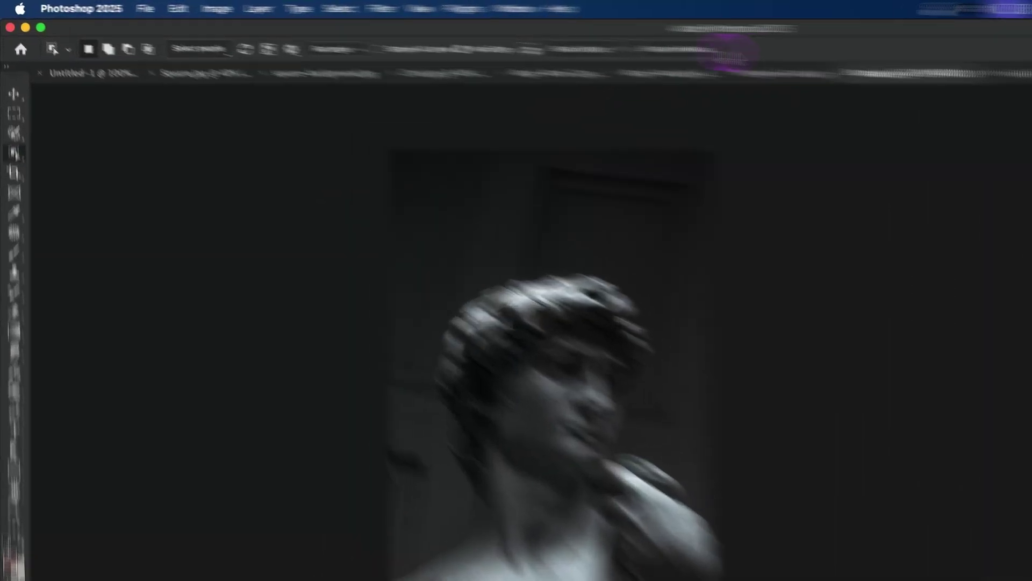
Switch to the Magic-Wand.jpg document and activate the Quick Selection tool
right_click(16, 153)
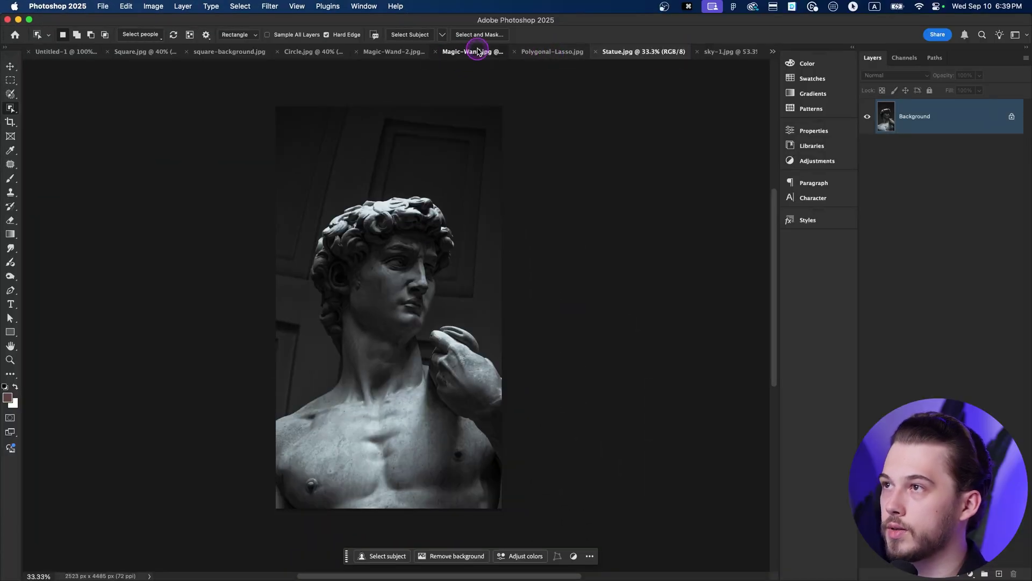
left_click(478, 52)
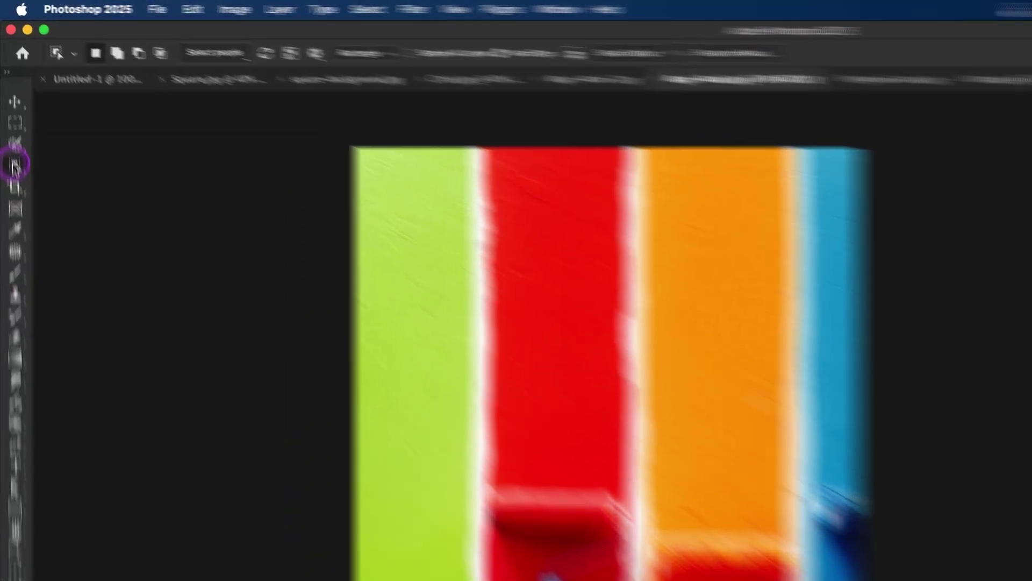
right_click(10, 109)
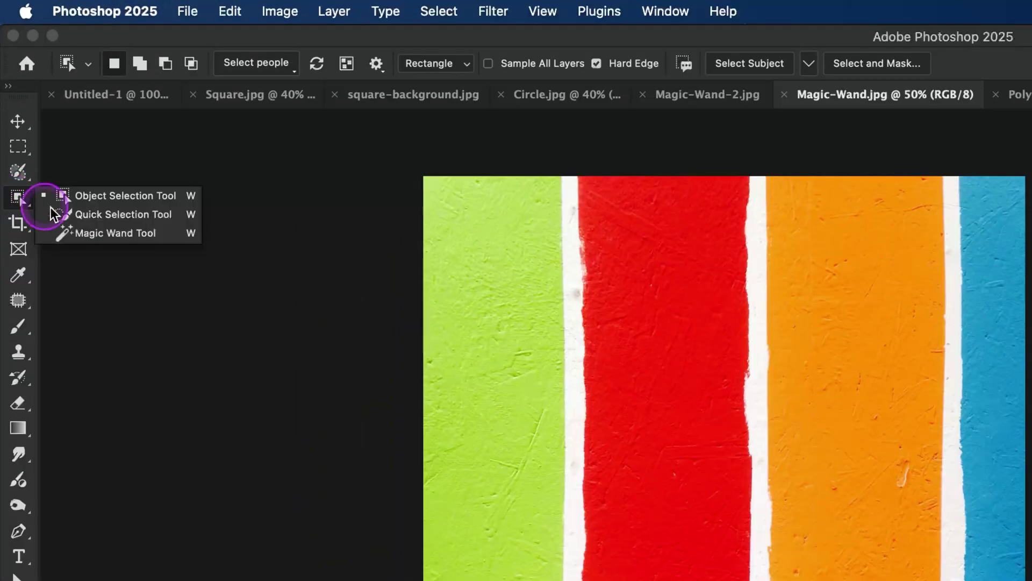
left_click(98, 217)
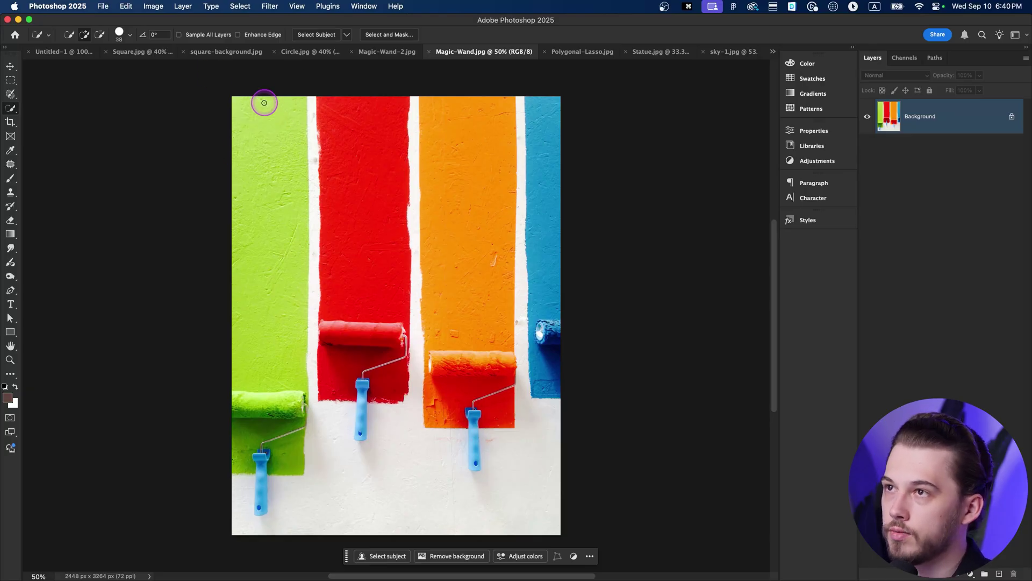
Enlarge the Quick Selection brush to 300 and select the green paint stripe above its roller
key("bracketright")
key("bracketright")
key("bracketright")
key("bracketright")
key("bracketright")
key("bracketright")
key("bracketright")
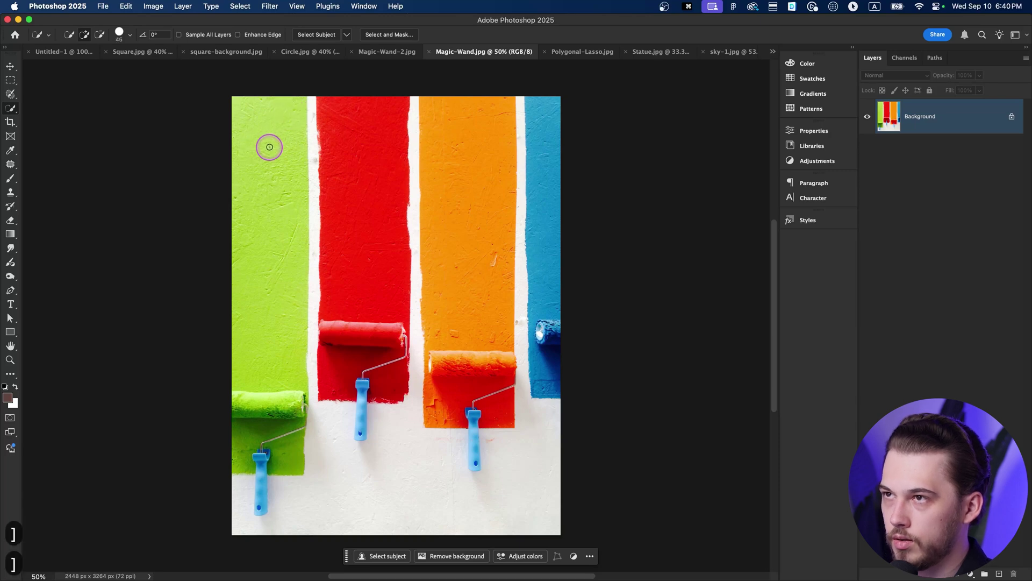
key("bracketright")
key("bracketright")
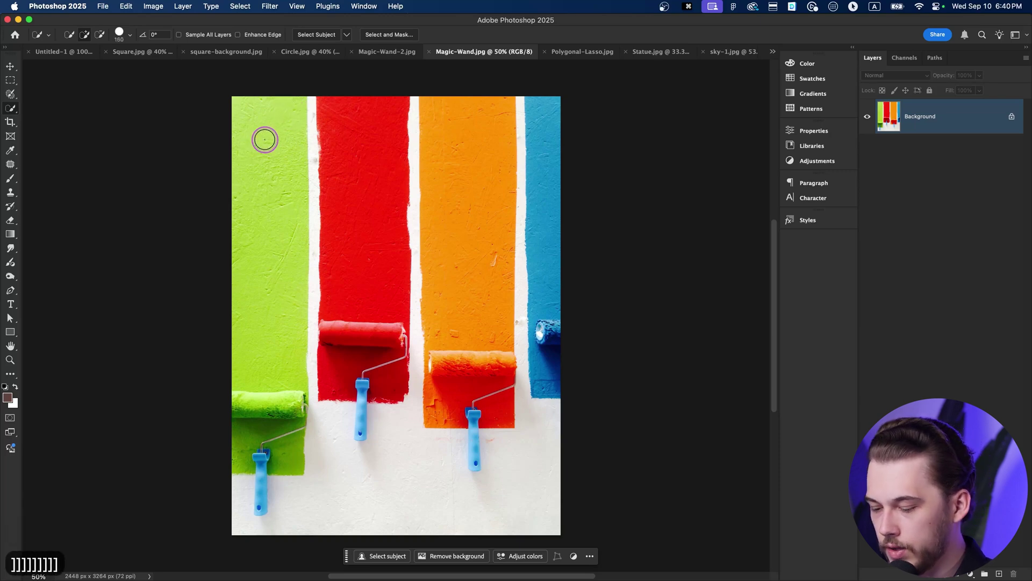
key("bracketright")
key("bracketright")
key("bracketright")
key("bracketleft")
key("bracketleft")
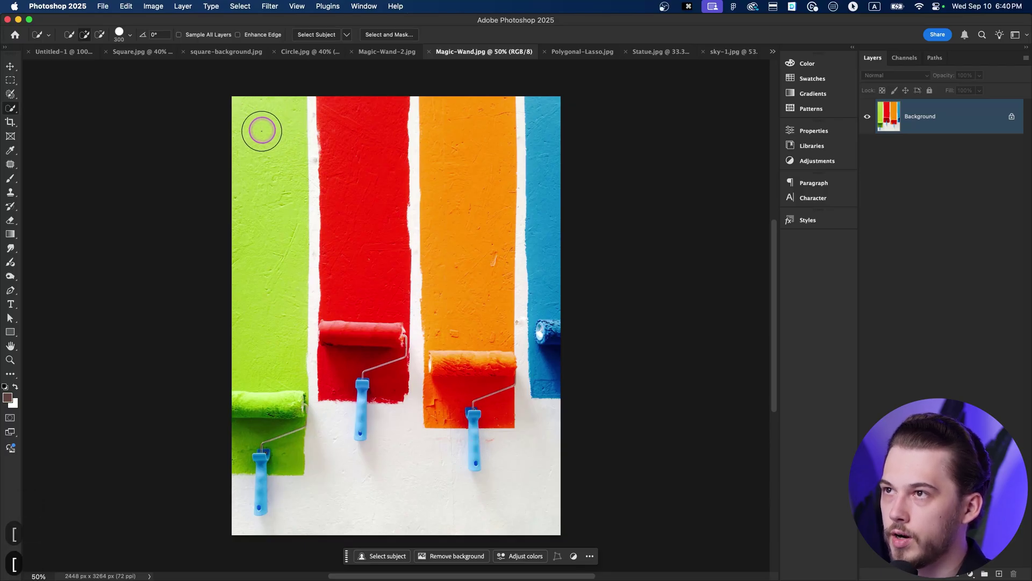
key("bracketright")
key("bracketleft")
key("bracketright")
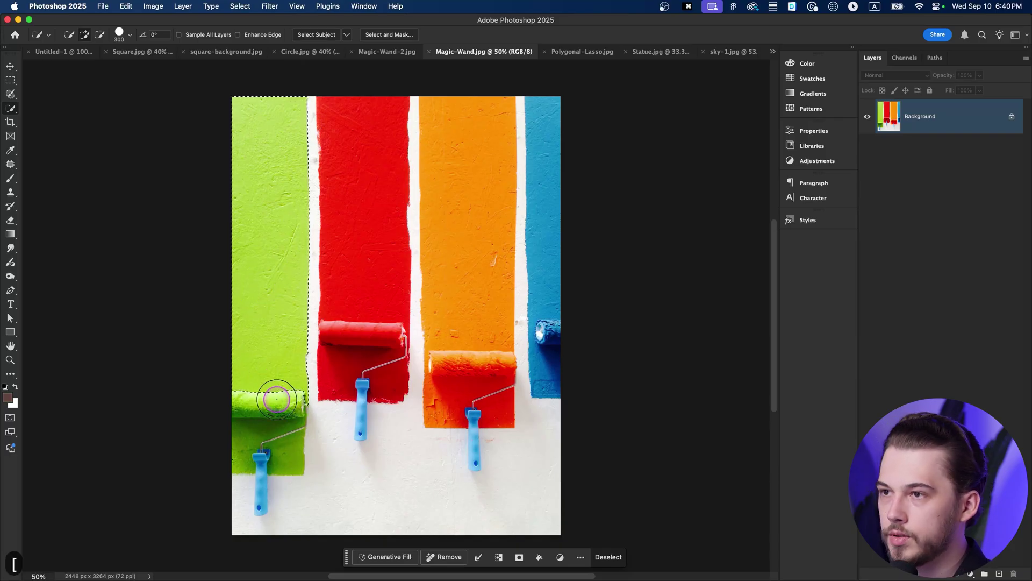
Reduce the Quick Selection brush to 175 and add the green roller and the green paint below it to the selection
key("bracketleft")
left_click_drag(236, 405, 262, 405)
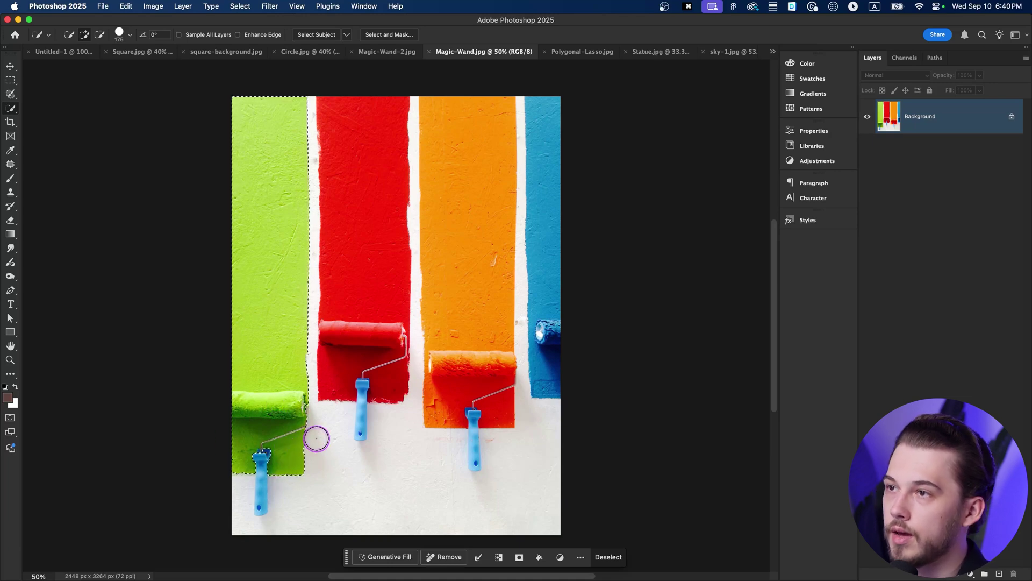
Reduce the Quick Selection brush to 30 and subtract the green roller's metal rod from the selection
scroll(269, 469, "up", 10)
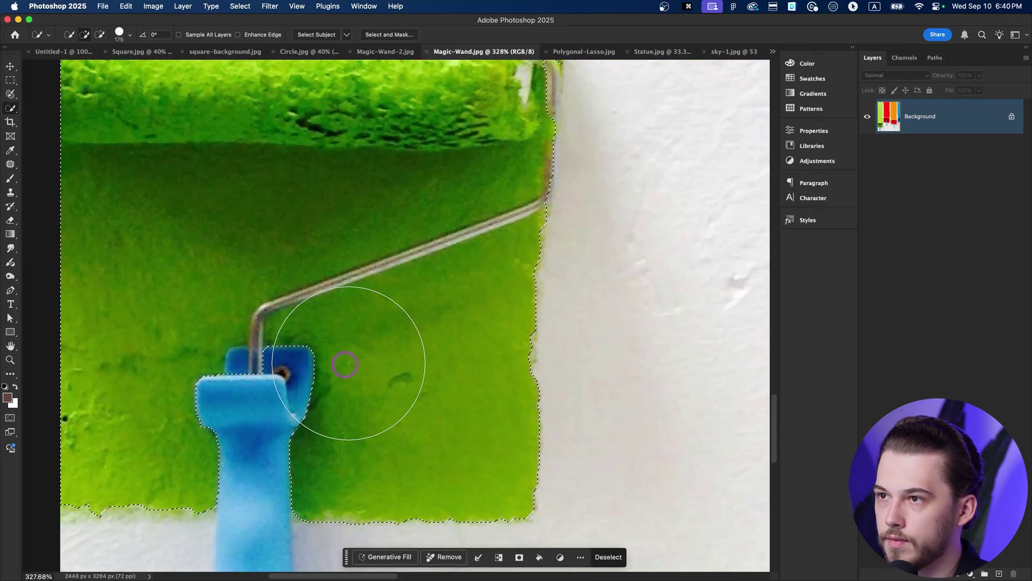
key("bracketleft")
key("bracketleft")
key("bracketleft")
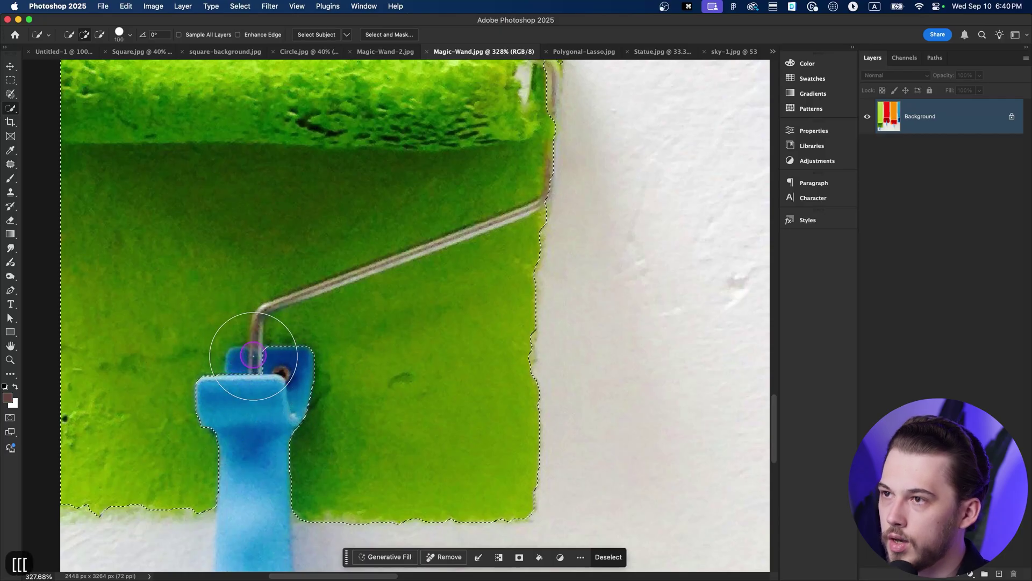
key("bracketleft")
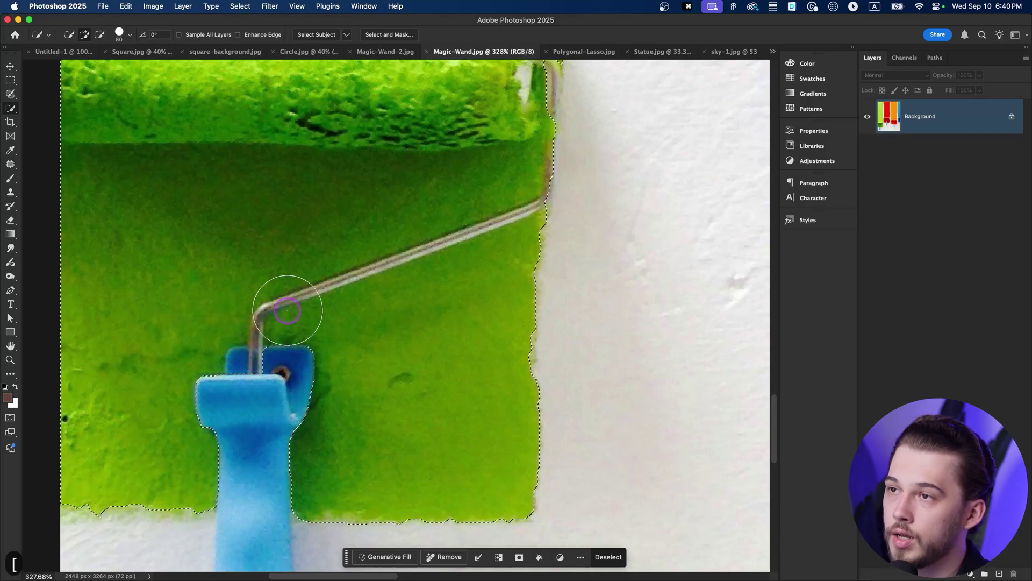
key("bracketleft")
key("bracketleft")
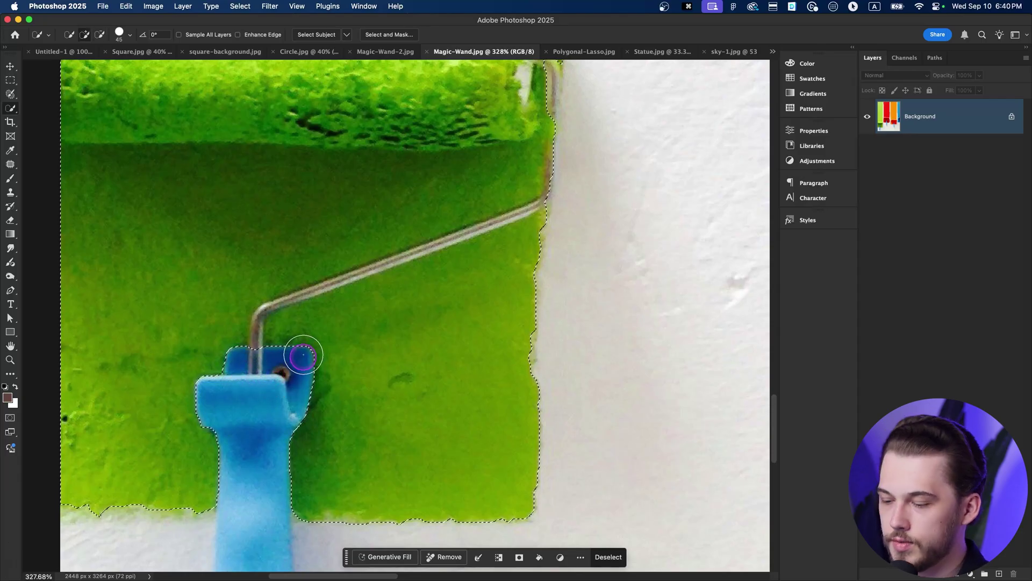
key("bracketleft")
key("bracketleft")
mouse_move(258, 355)
left_mouse_down()
mouse_move(267, 317)
mouse_move(305, 292)
mouse_move(529, 219)
left_mouse_up()
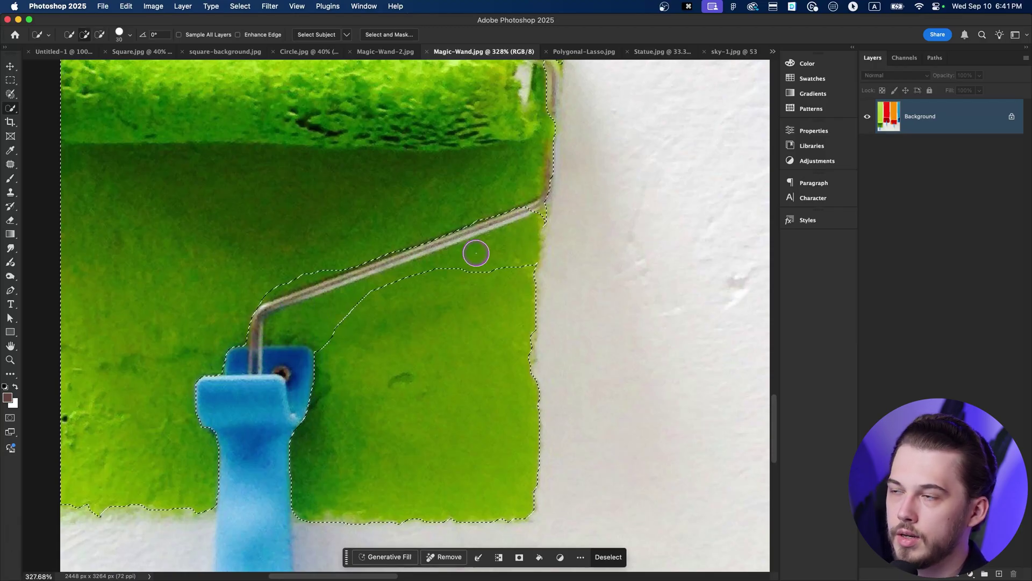
Add the green paint just below the metal rod back to the selection
mouse_move(534, 247)
left_mouse_down()
mouse_move(387, 281)
mouse_move(281, 333)
mouse_move(424, 285)
left_mouse_up()
scroll(484, 295, "down", 3)
mouse_move(495, 280)
left_mouse_down()
mouse_move(500, 266)
mouse_move(377, 326)
left_mouse_up()
scroll(352, 367, "down", 3)
key("space")
scroll(387, 317, "down", 3)
key("space")
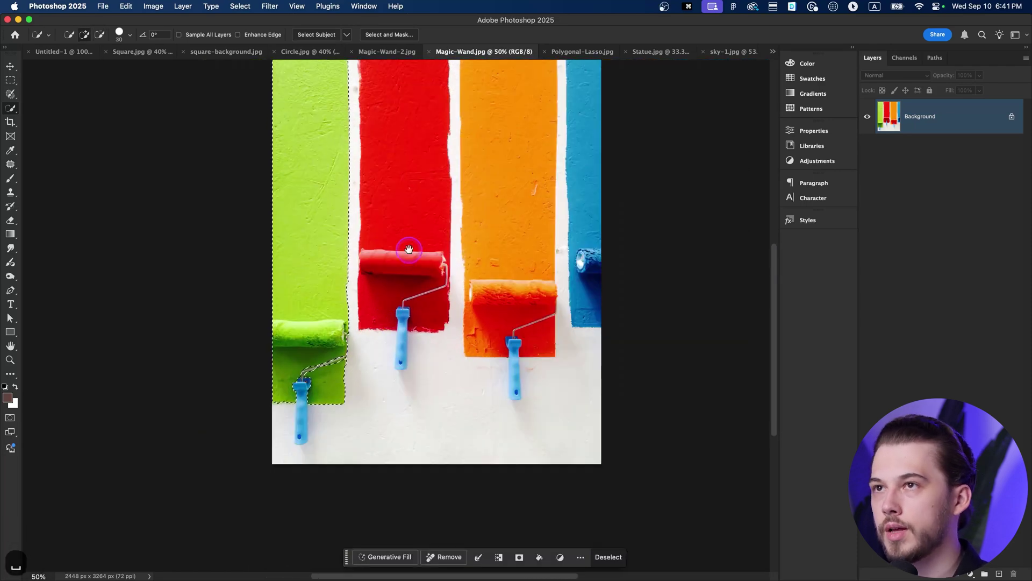
left_click_drag(409, 250, 346, 269)
Switch to the Magic Wand tool and clear the green paint selection
left_click(10, 108)
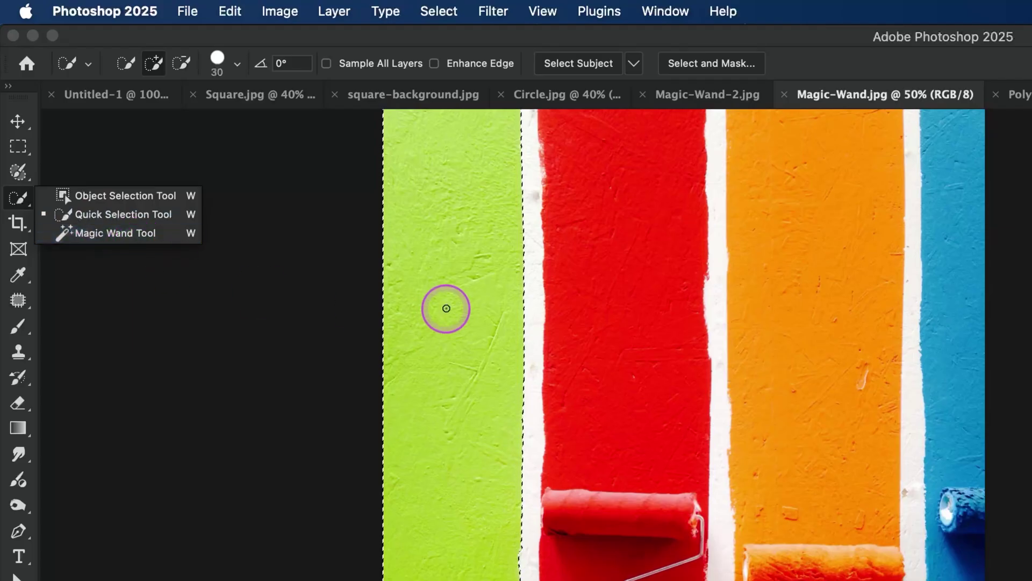
left_click(130, 234)
left_click_drag(660, 367, 638, 478)
left_click_drag(695, 556, 684, 479)
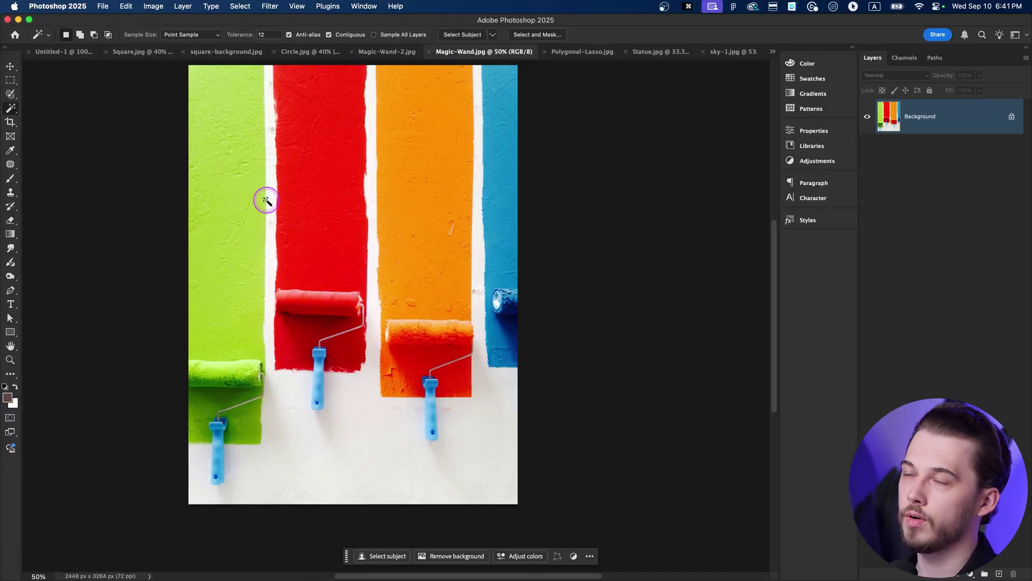
left_click(13, 109)
right_click(13, 109)
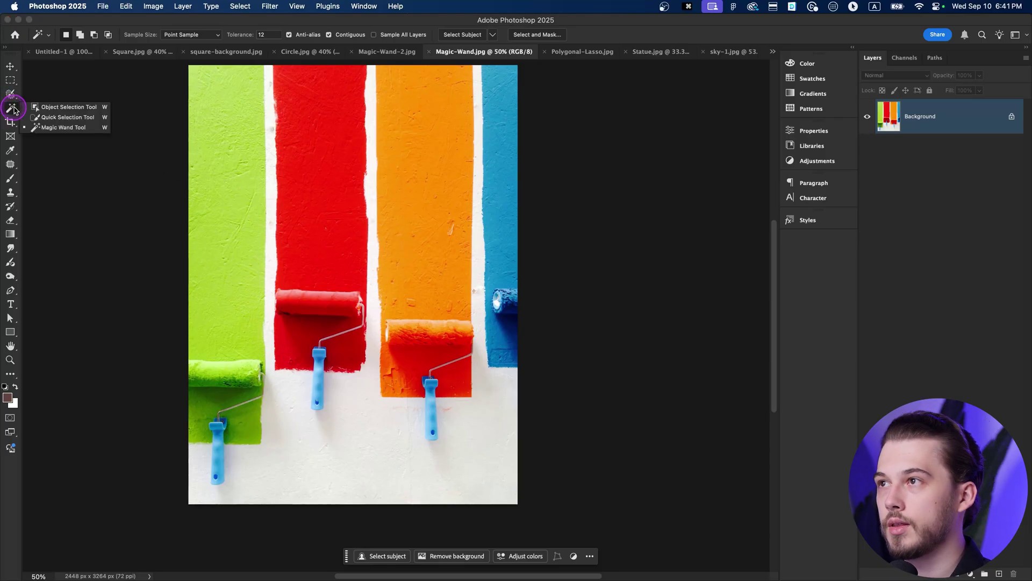
left_click(176, 22)
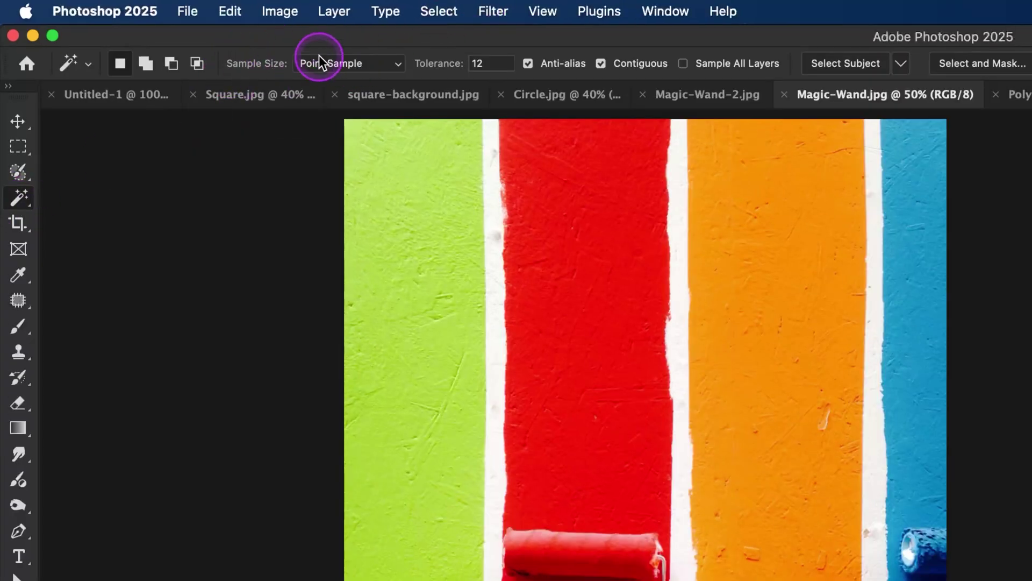
Set the Magic Wand sample size to 5 by 5 Average
left_click(361, 65)
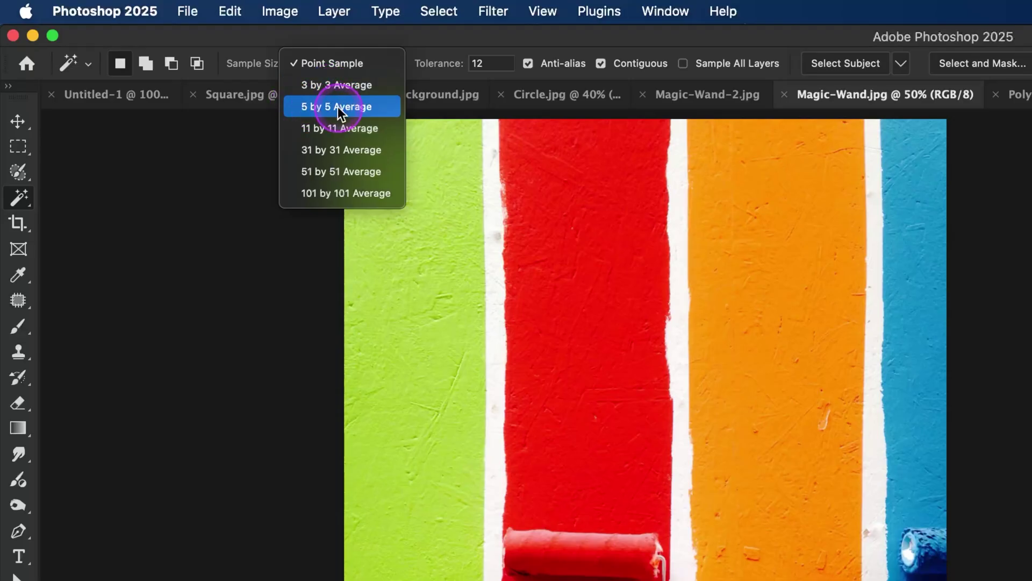
left_click(273, 43)
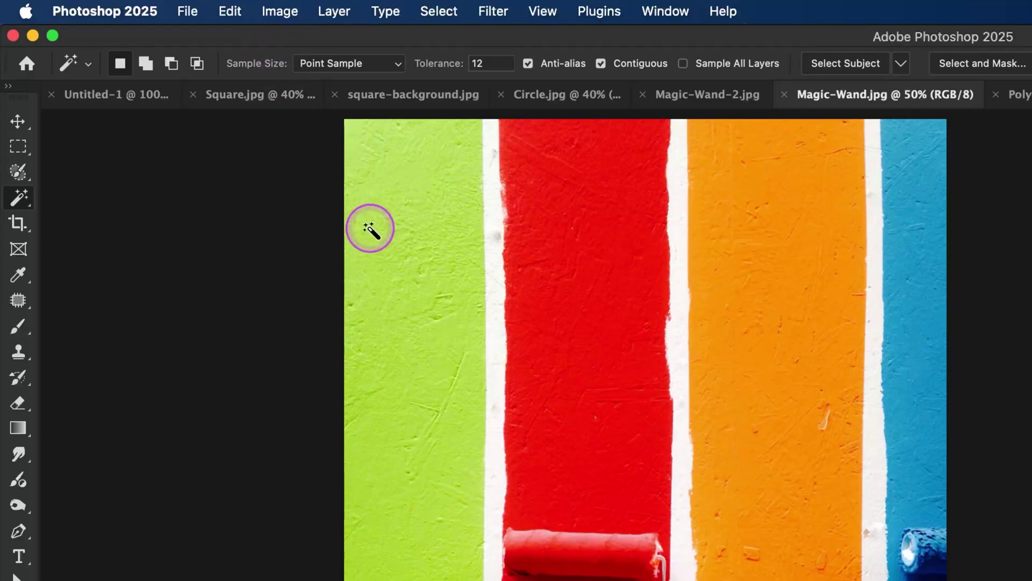
left_click(364, 64)
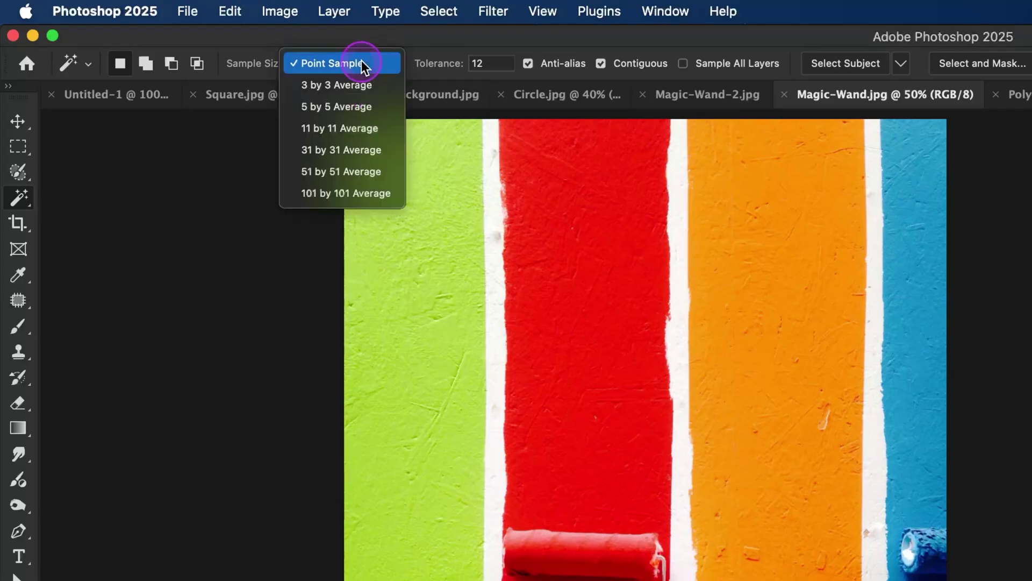
left_click(322, 107)
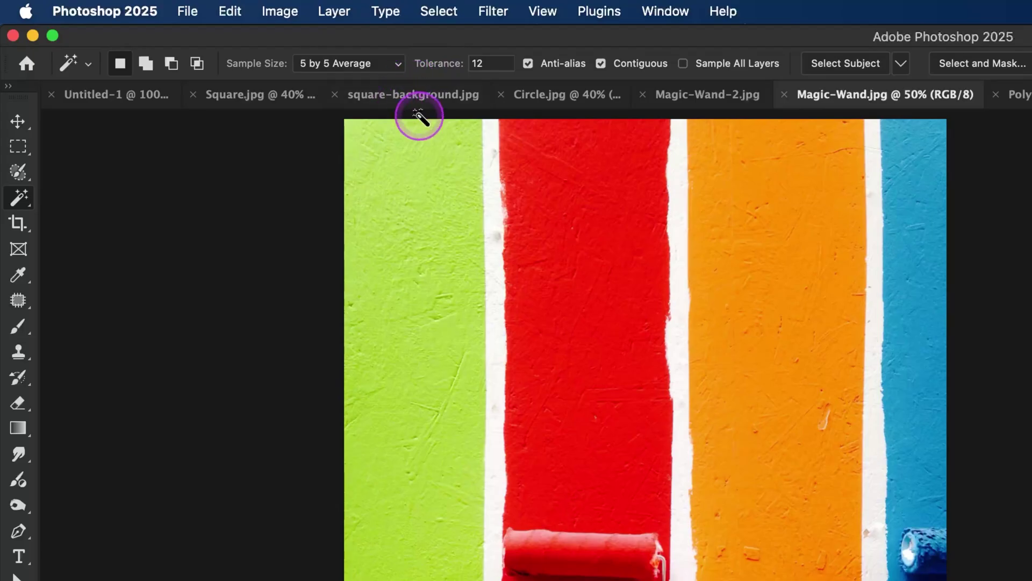
Set the Magic Wand tolerance to 5, sample the upper part of the green stripe, and clear the selection after inspecting it closely
double_click(500, 63)
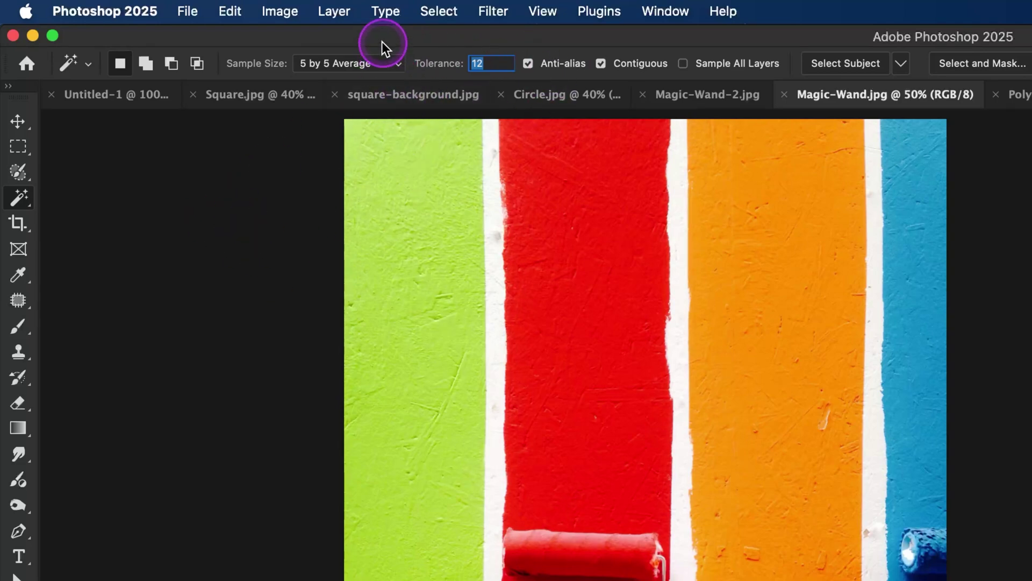
type("5")
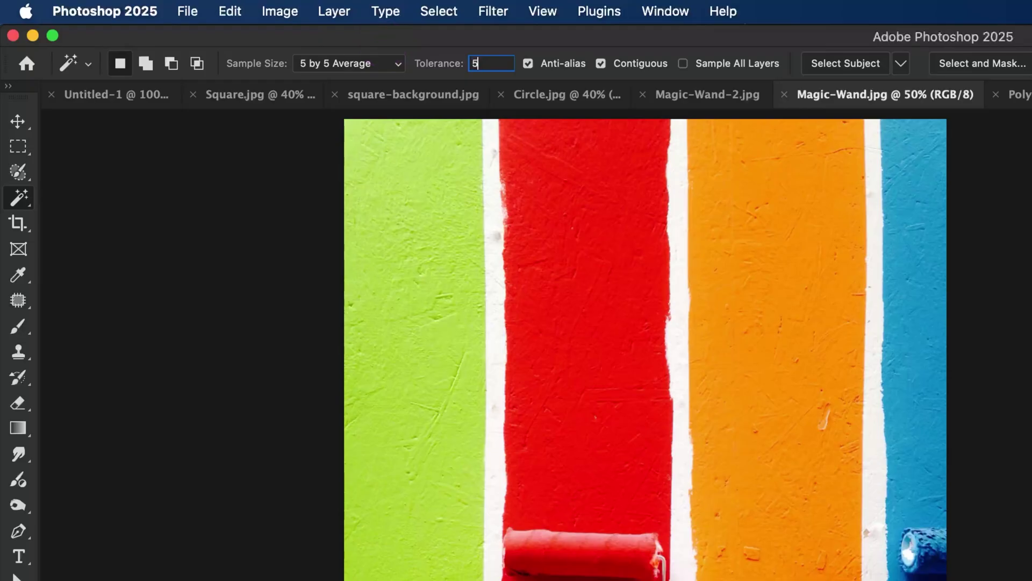
left_click(424, 250)
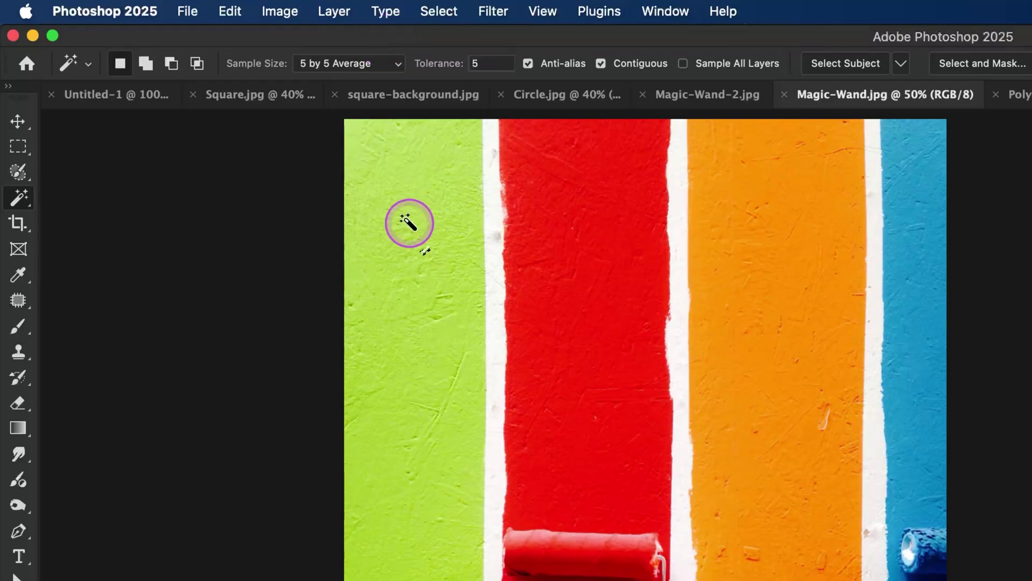
scroll(318, 188, "up", 10)
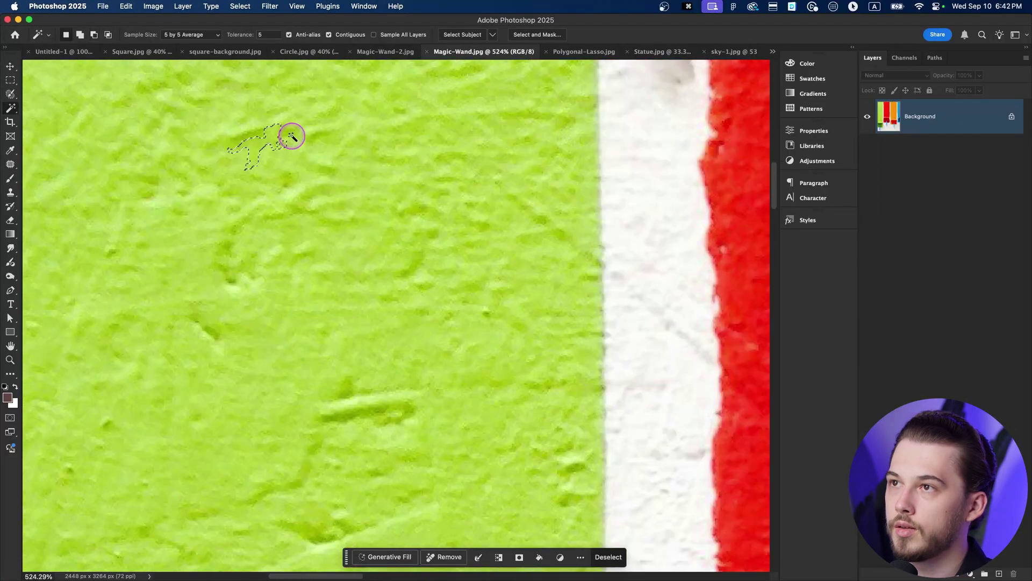
scroll(182, 194, "down", 6)
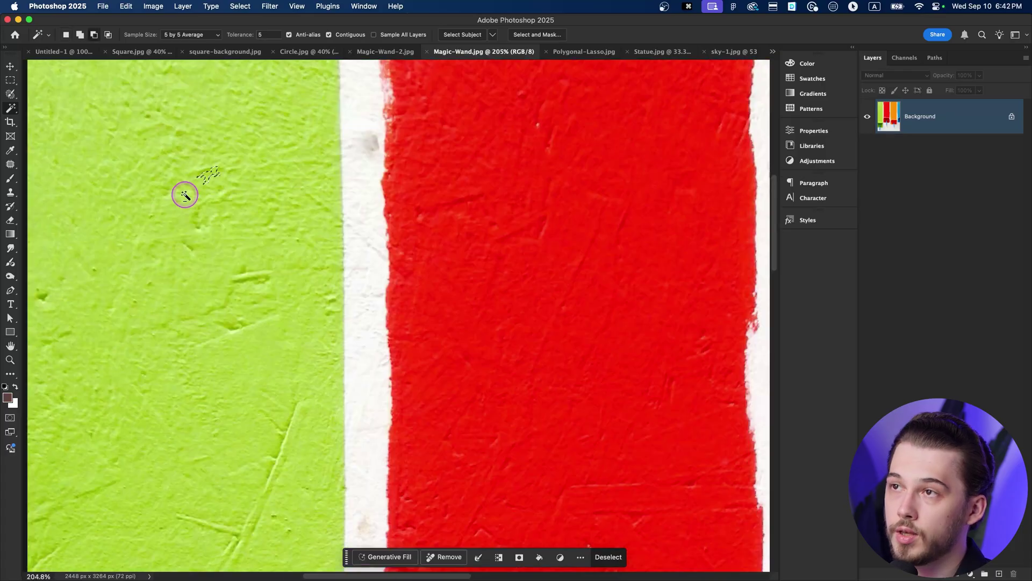
scroll(212, 181, "up", 8)
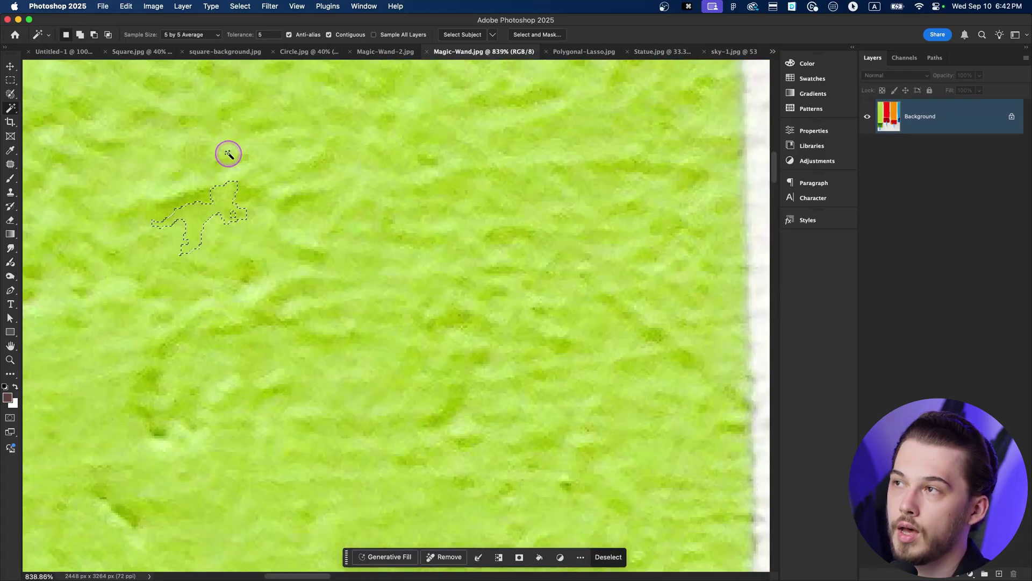
left_click_drag(219, 153, 328, 151)
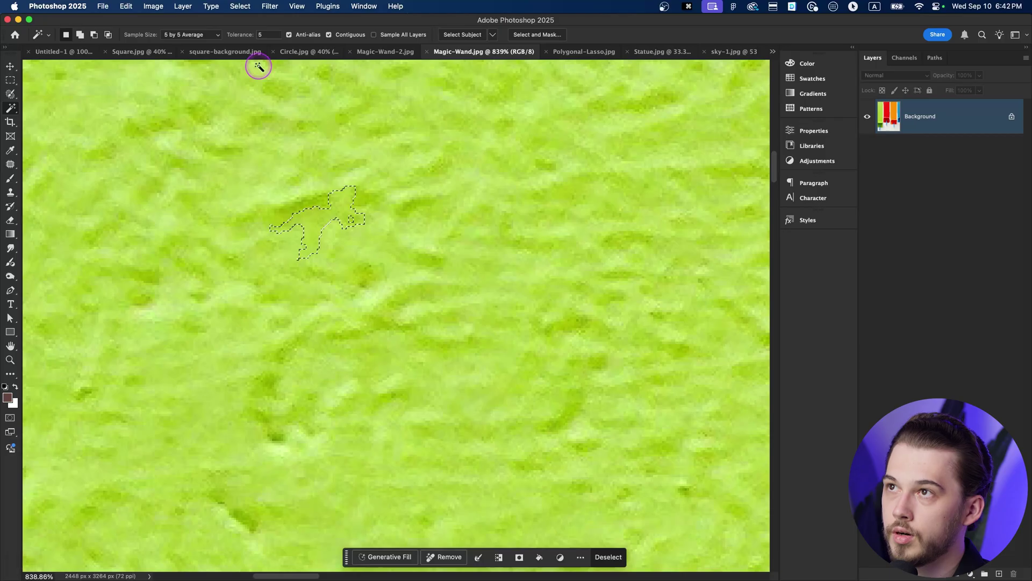
scroll(221, 189, "down", 10)
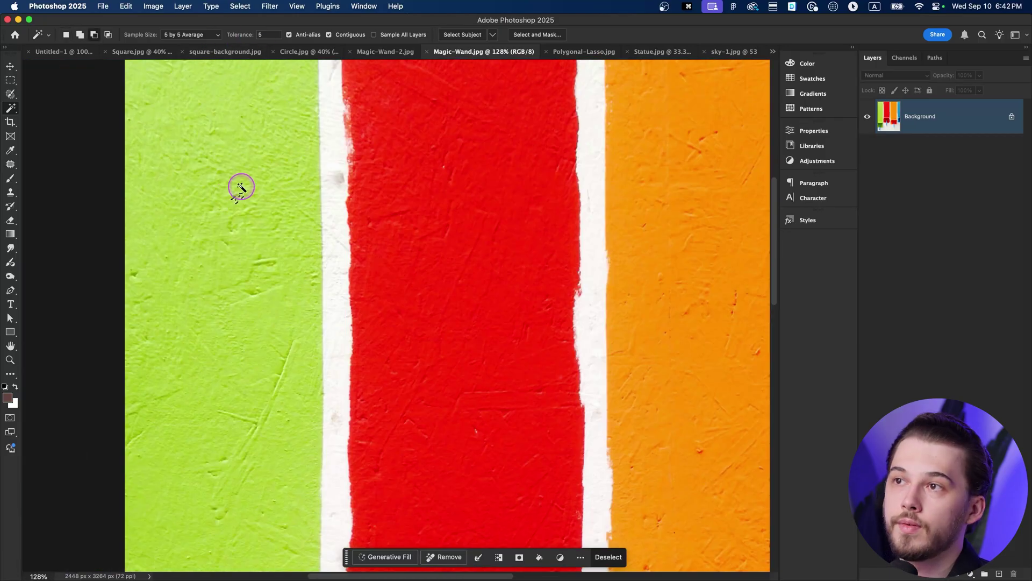
scroll(264, 237, "down", 4)
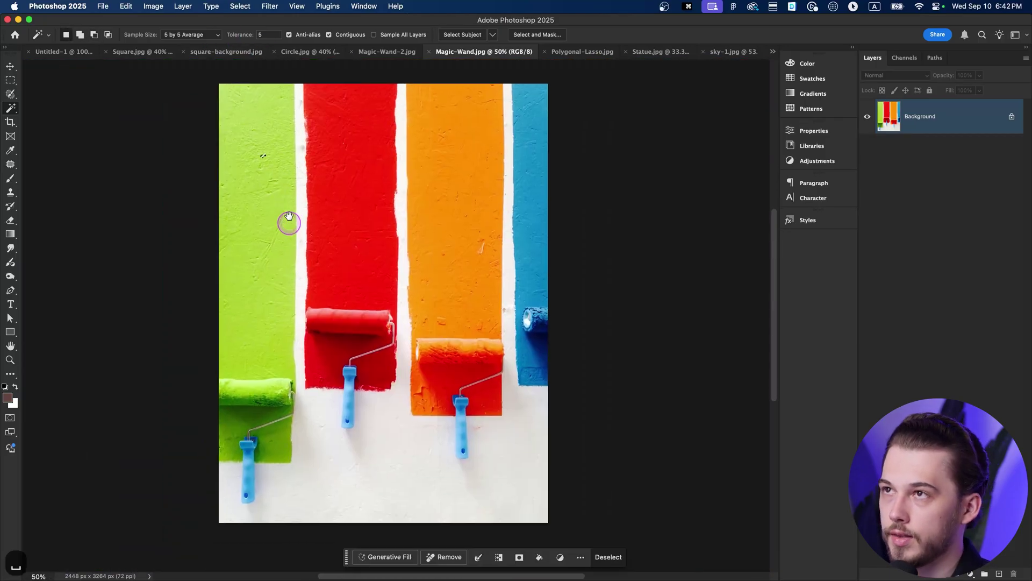
key("super+d")
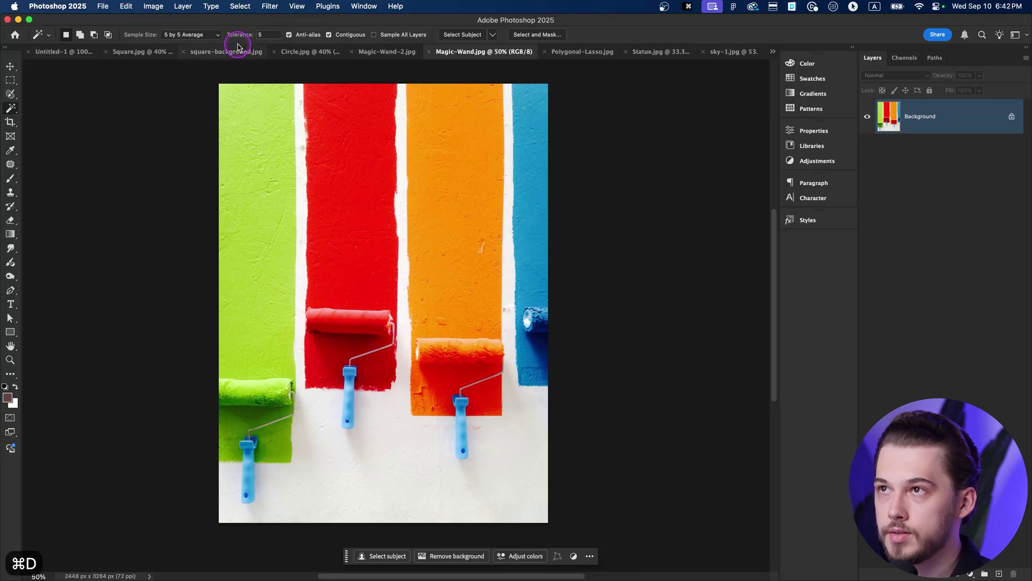
Set the Magic Wand tolerance to 50 and select the green paint from the upper part of its stripe
left_click_drag(263, 35, 230, 30)
type("5")
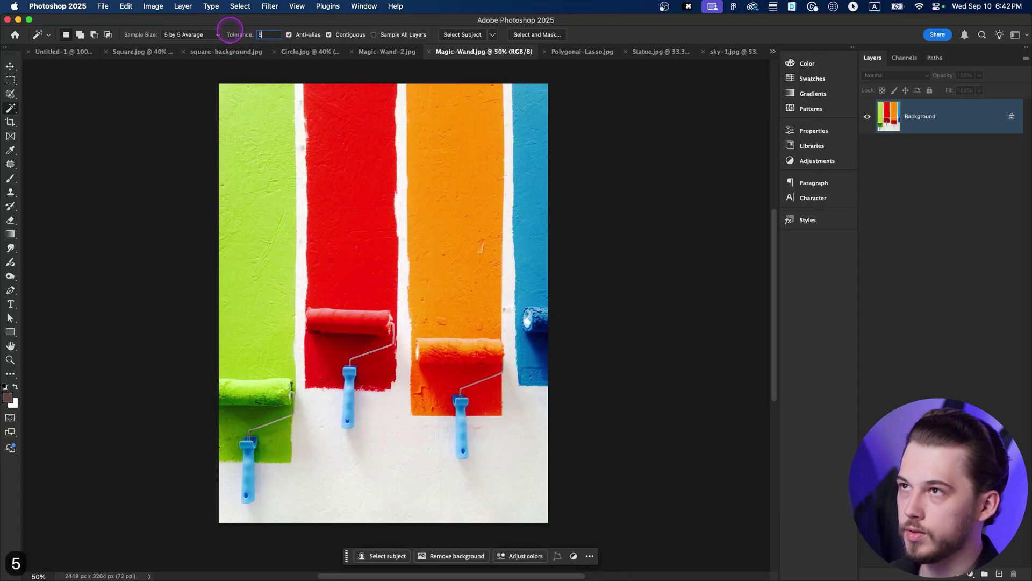
left_click(265, 178)
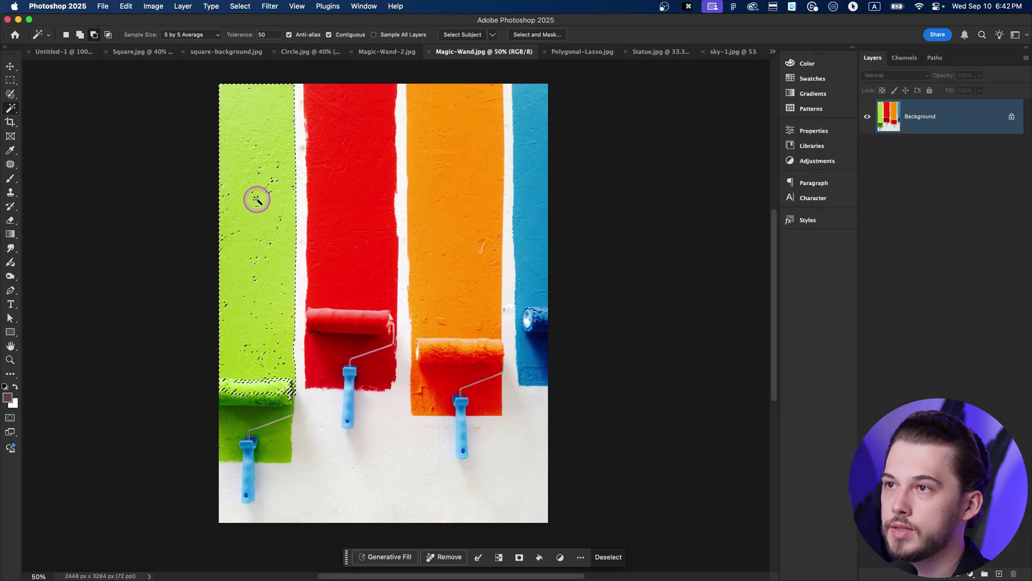
Examine the selection's coverage and edges across the green stripe and its roller up close, and clear the selection
scroll(251, 275, "up", 3)
scroll(234, 272, "down", 2)
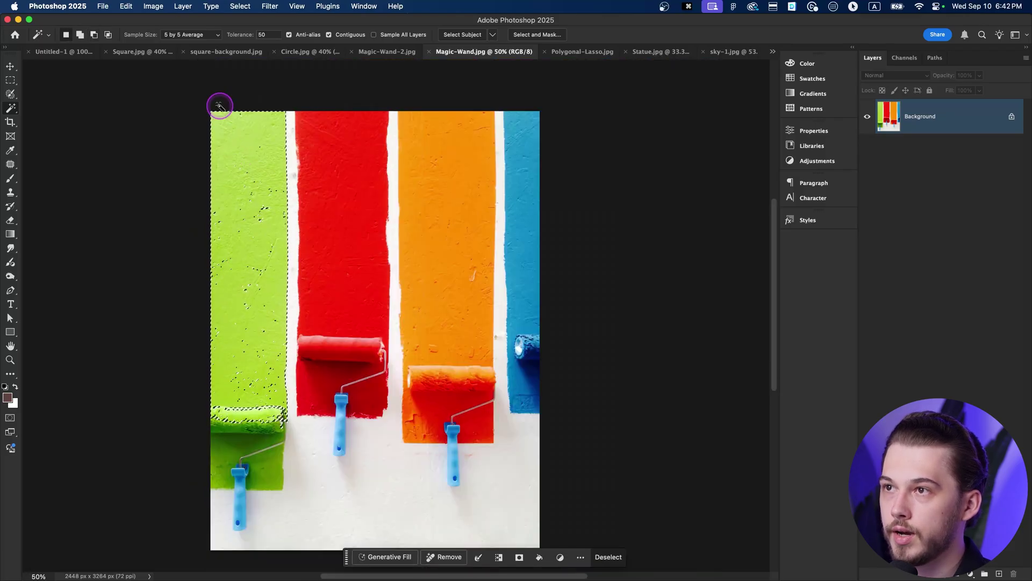
scroll(244, 387, "up", 5)
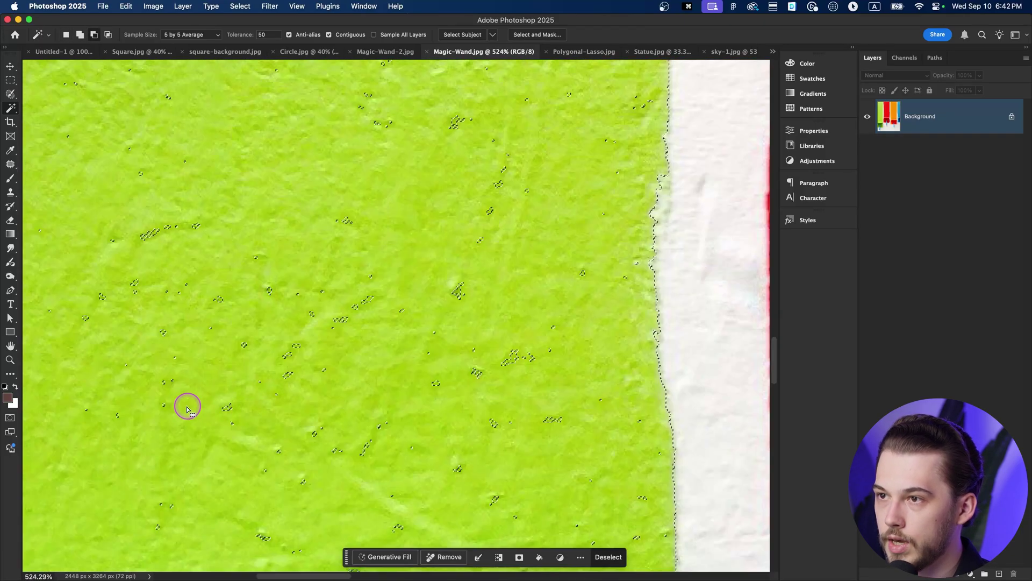
key("space")
left_click_drag(230, 447, 419, 244)
scroll(491, 369, "down", 7)
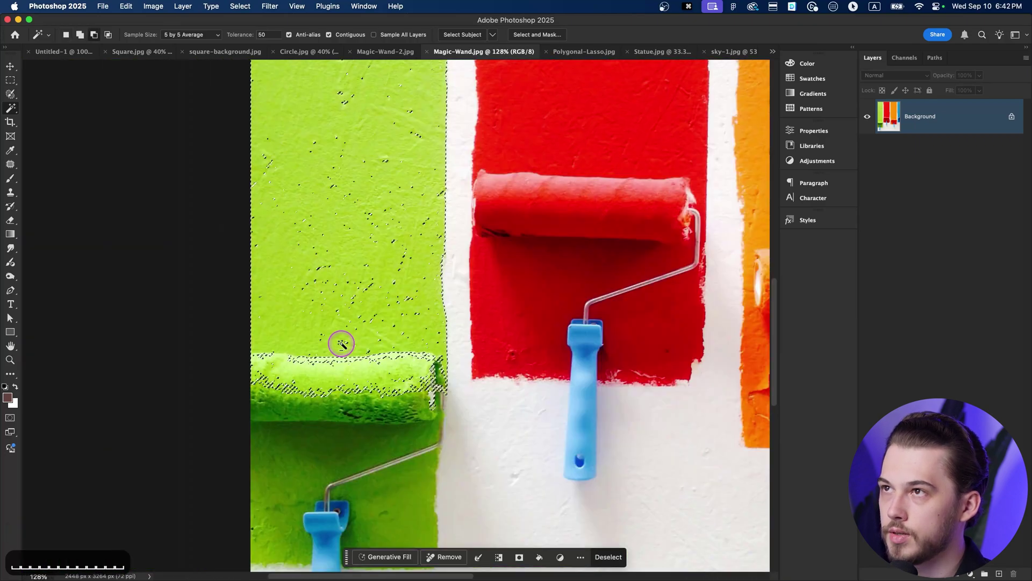
scroll(380, 276, "down", 2)
key("space")
left_click_drag(399, 194, 367, 253)
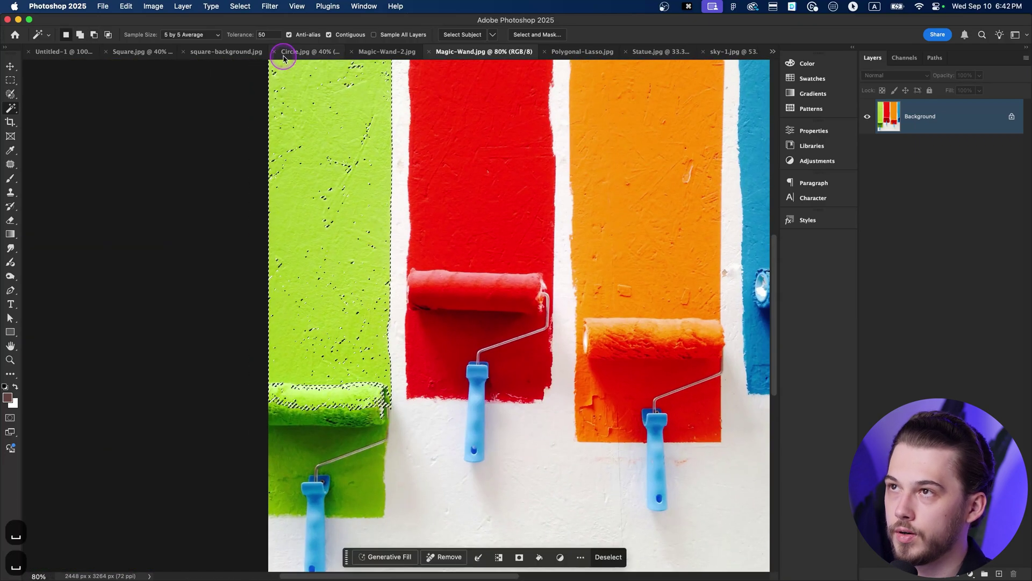
scroll(365, 161, "down", 2)
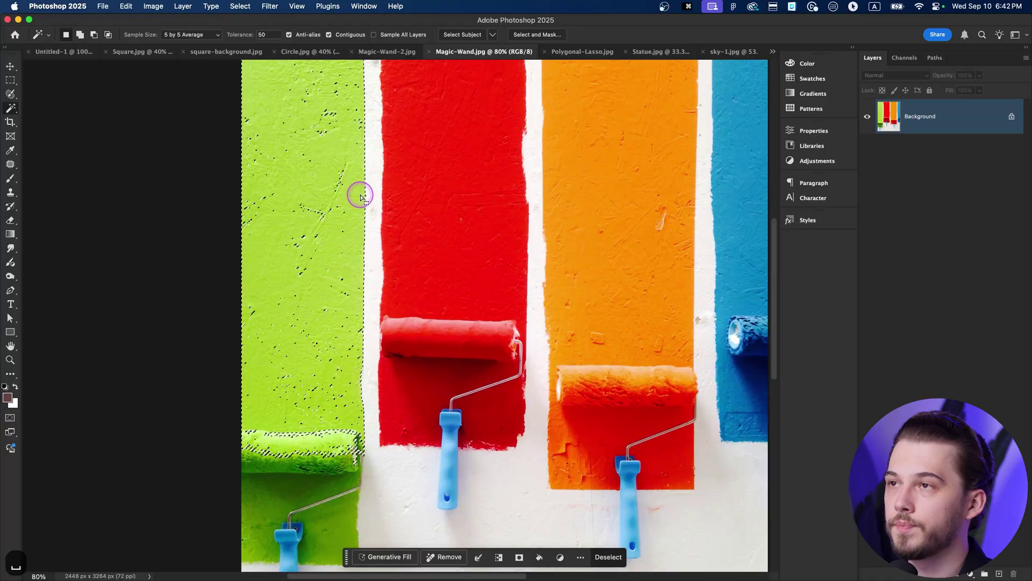
key("super+d")
Set the Magic Wand tolerance to 100, try it on the green stripe, and clear the selection
type("100")
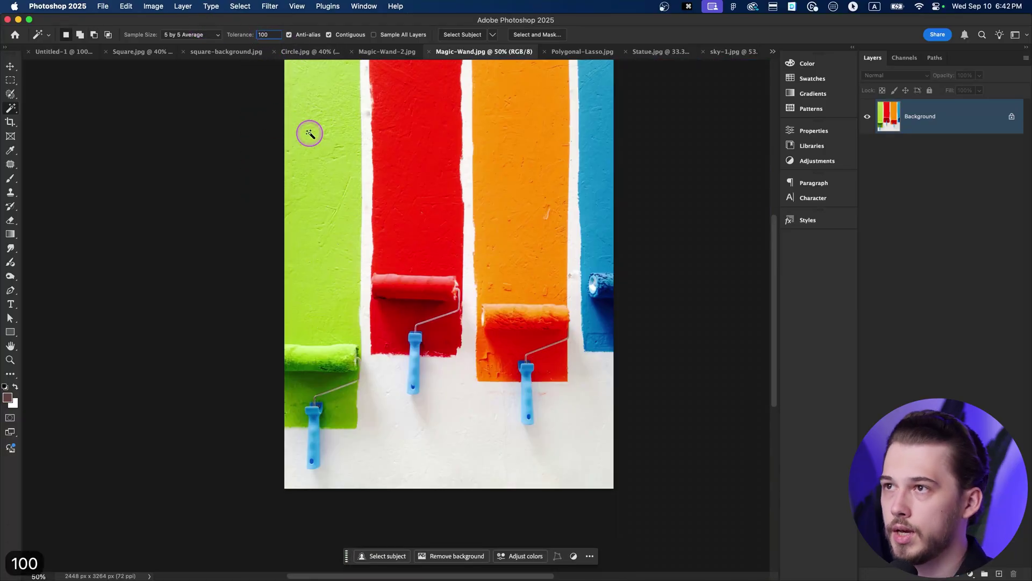
left_click(323, 182)
key("space")
mouse_move(352, 88)
left_mouse_down()
mouse_move(333, 263)
mouse_move(354, 97)
left_mouse_up()
left_click_drag(355, 299, 355, 269)
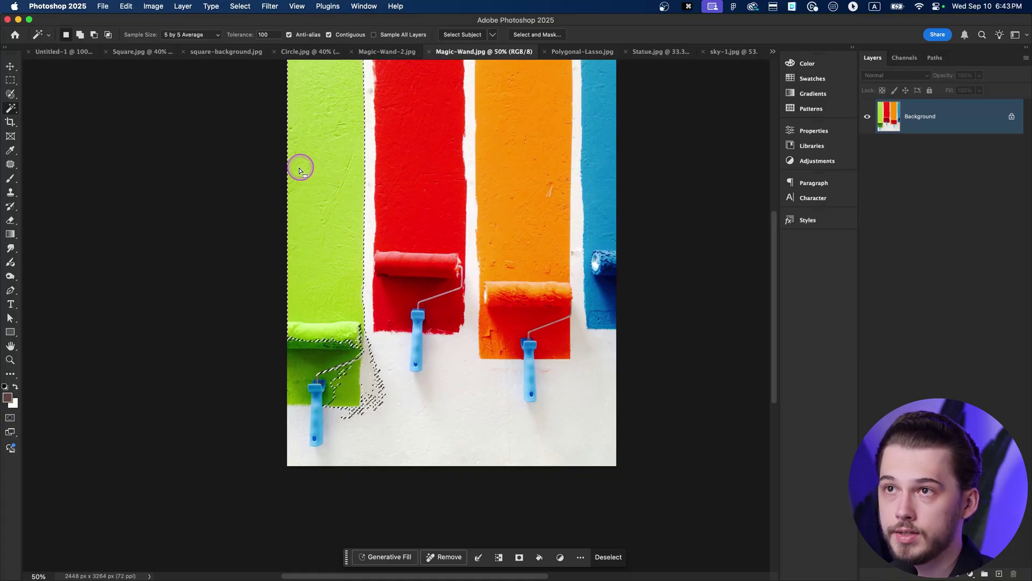
key("super+d")
right_click(11, 109)
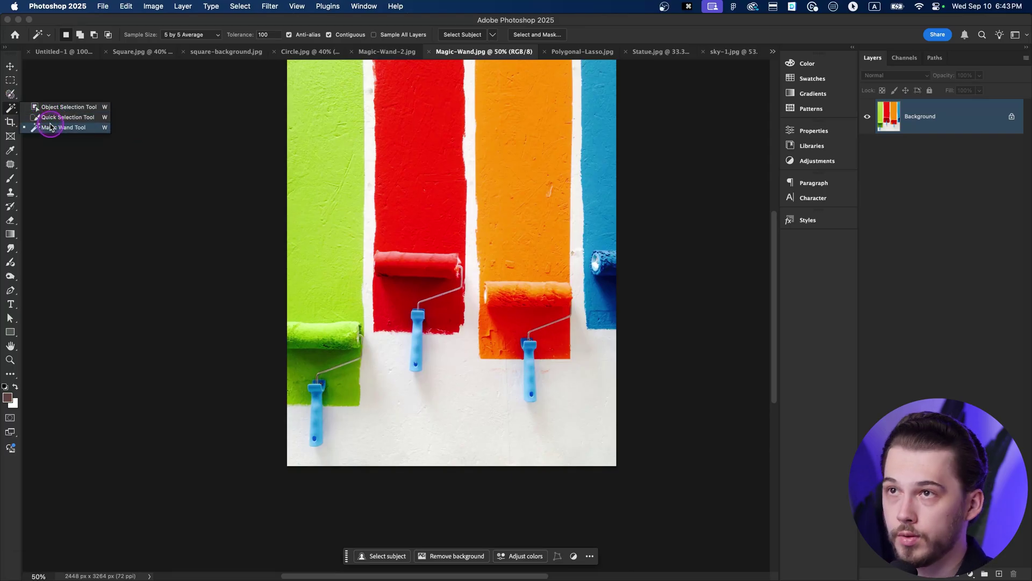
left_click(43, 127)
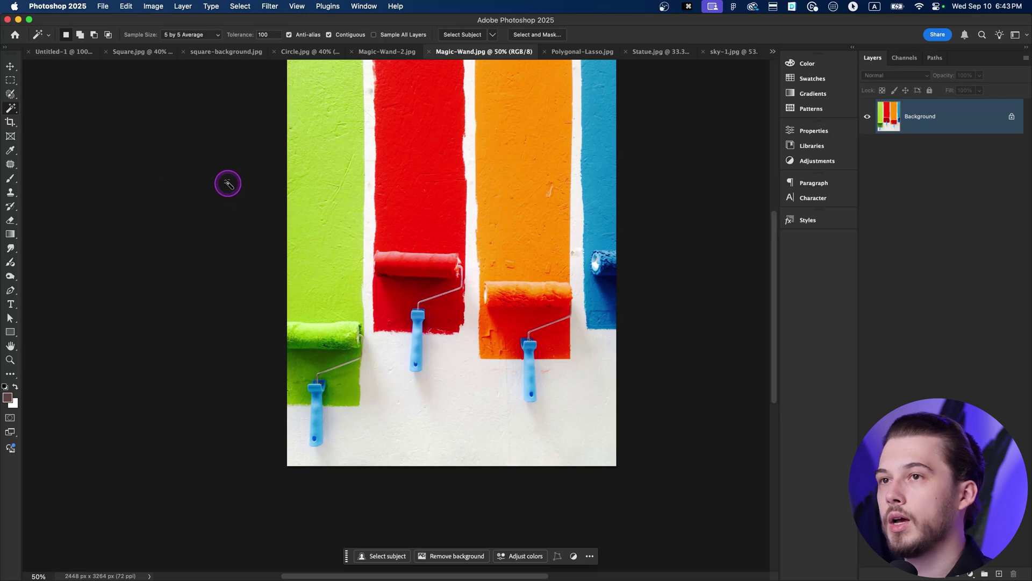
Switch to the Statue.jpg document and activate the Pen tool
scroll(355, 261, "down", 2)
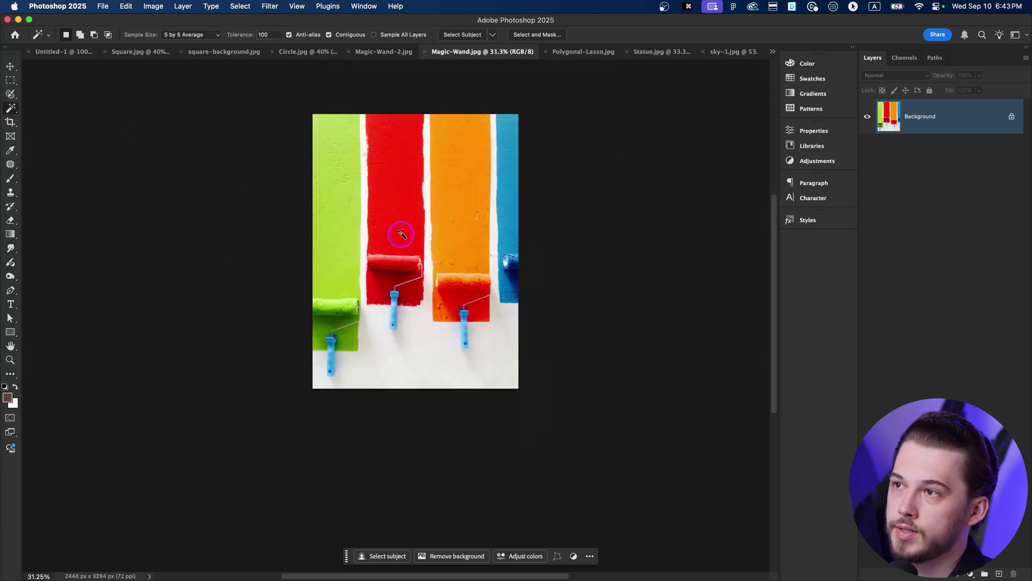
scroll(446, 243, "up", 2)
left_click_drag(436, 211, 390, 233)
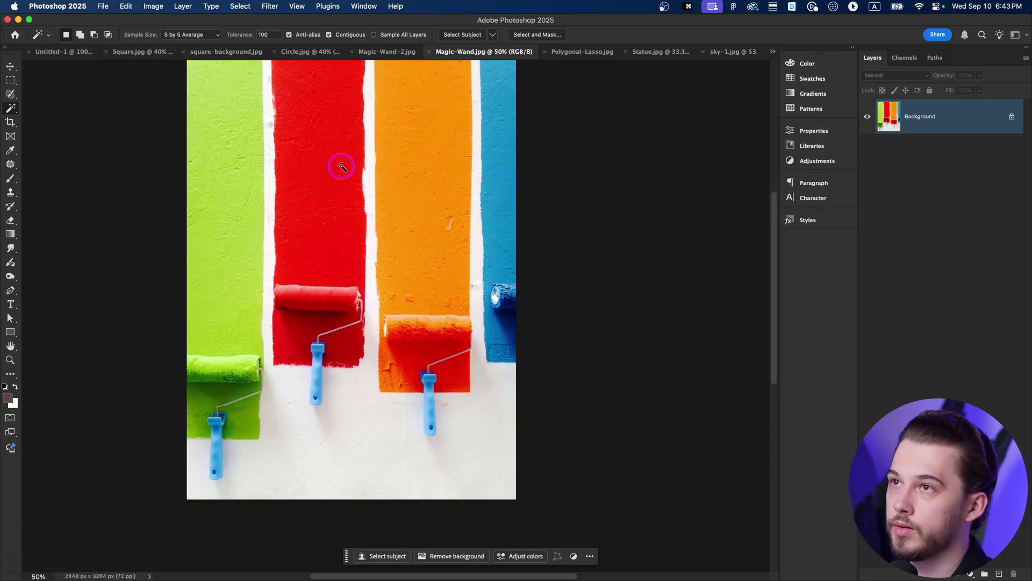
left_click(663, 52)
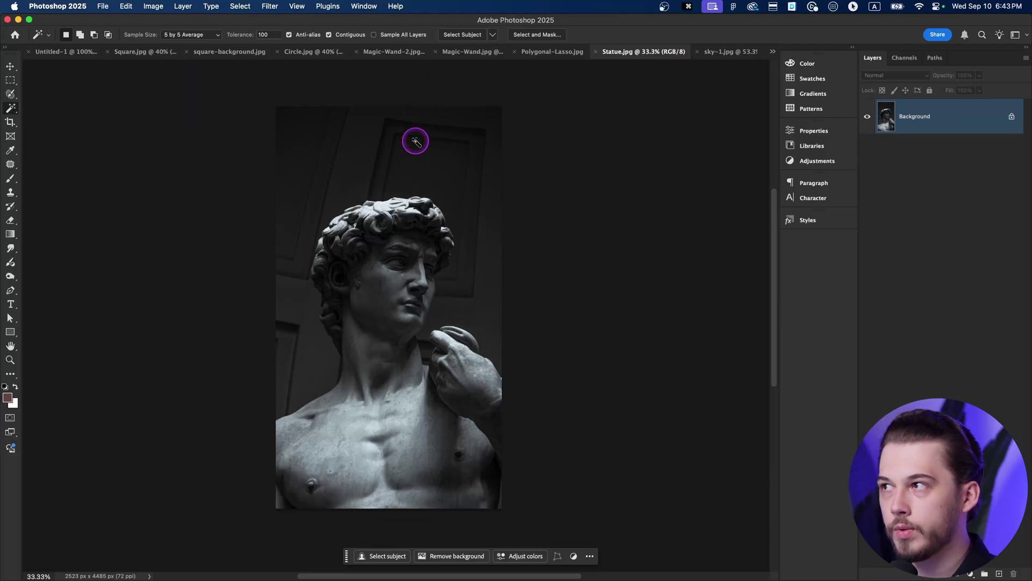
key("p")
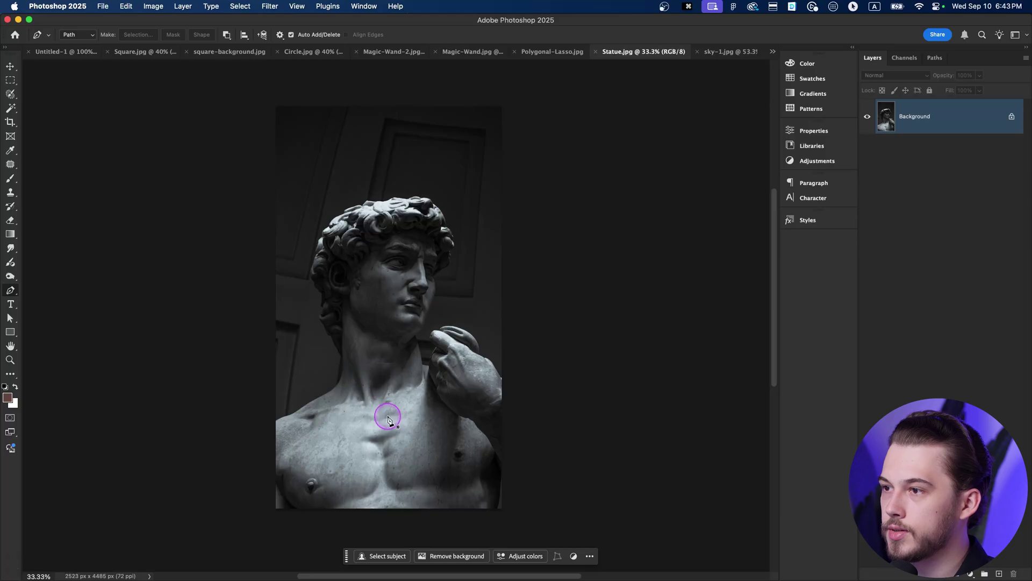
scroll(380, 422, "up", 4)
left_click_drag(423, 282, 426, 307)
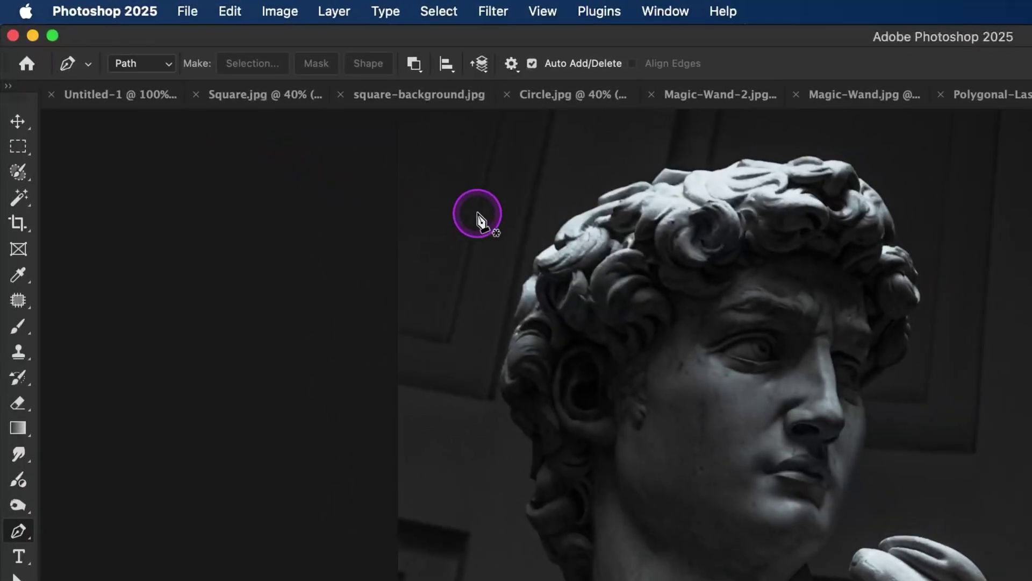
Set the Pen tool to Shape mode, draw a closed six-cornered filled shape over the statue's hair and face, and delete it
left_click(140, 69)
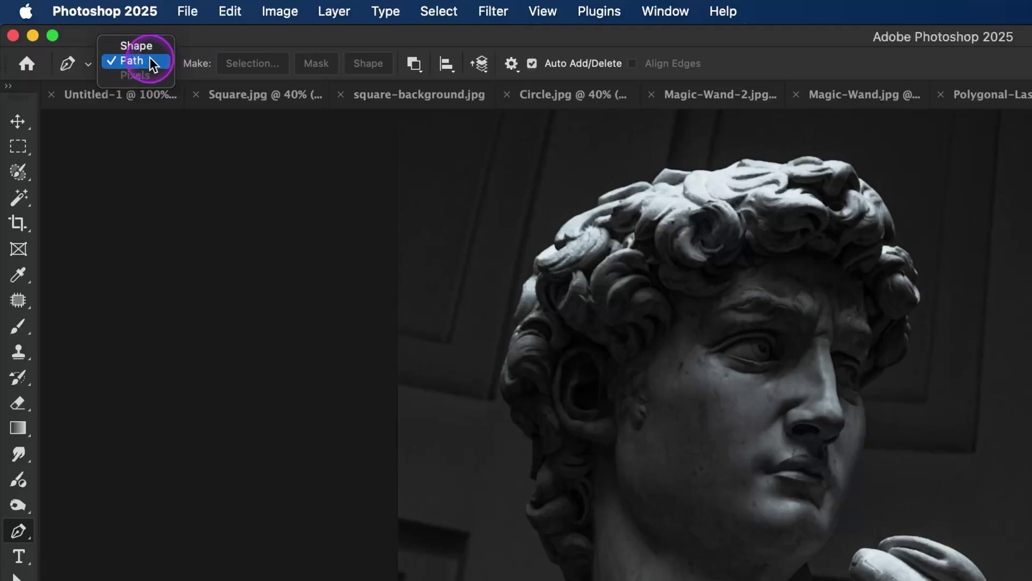
left_click(136, 46)
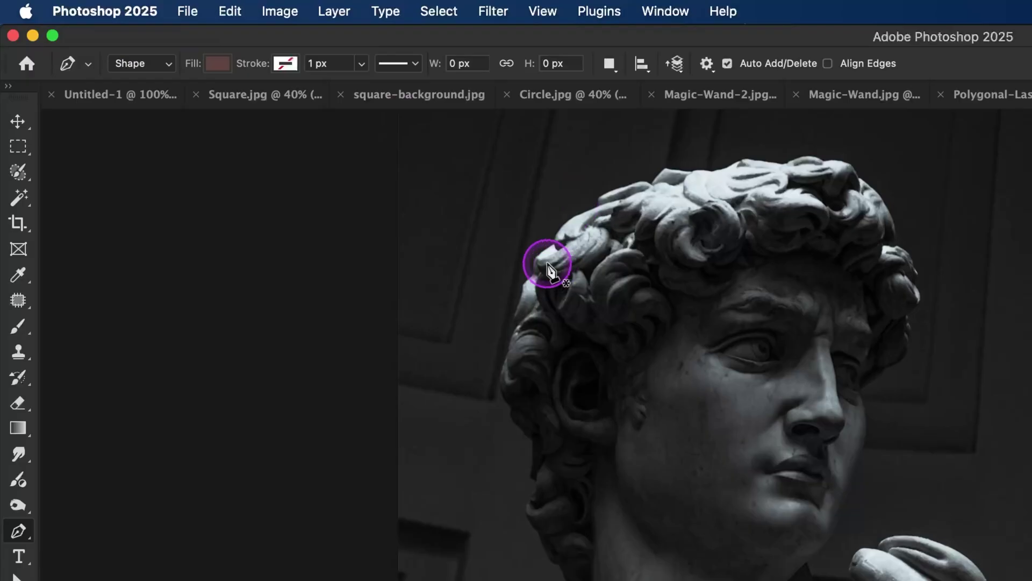
left_click(437, 423)
left_click(687, 479)
left_click(726, 296)
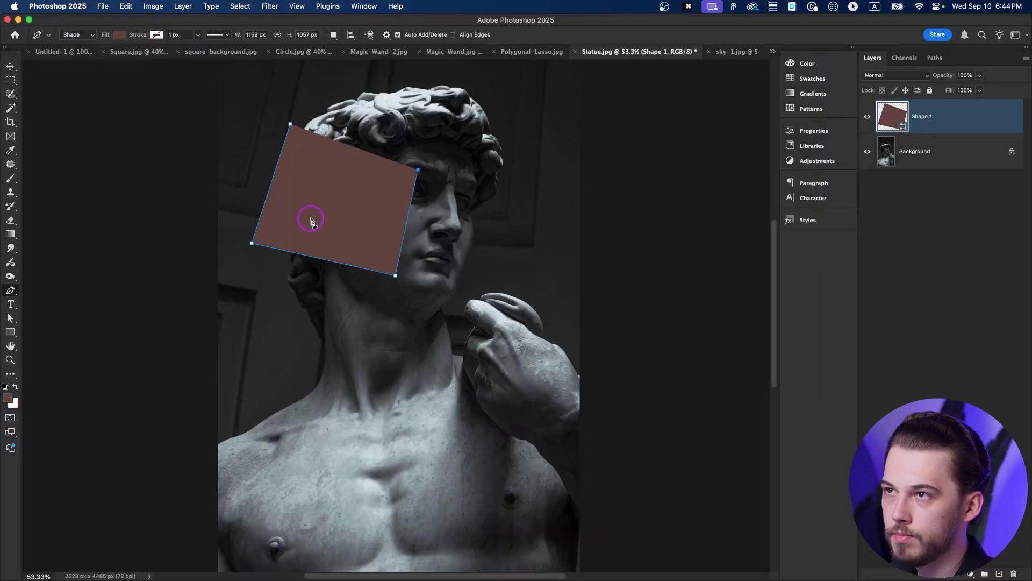
left_click(322, 197)
left_click(340, 127)
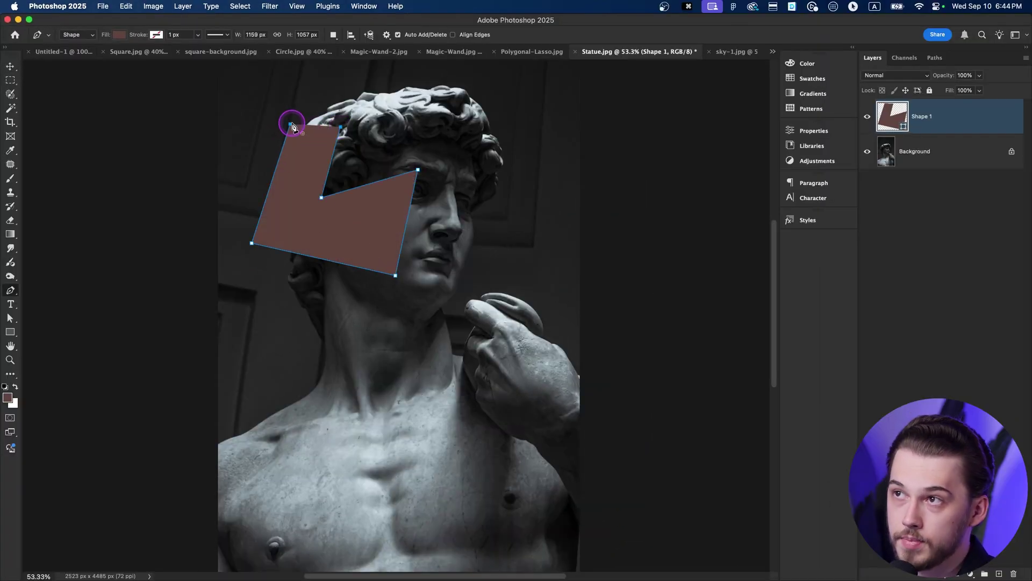
left_click(294, 124)
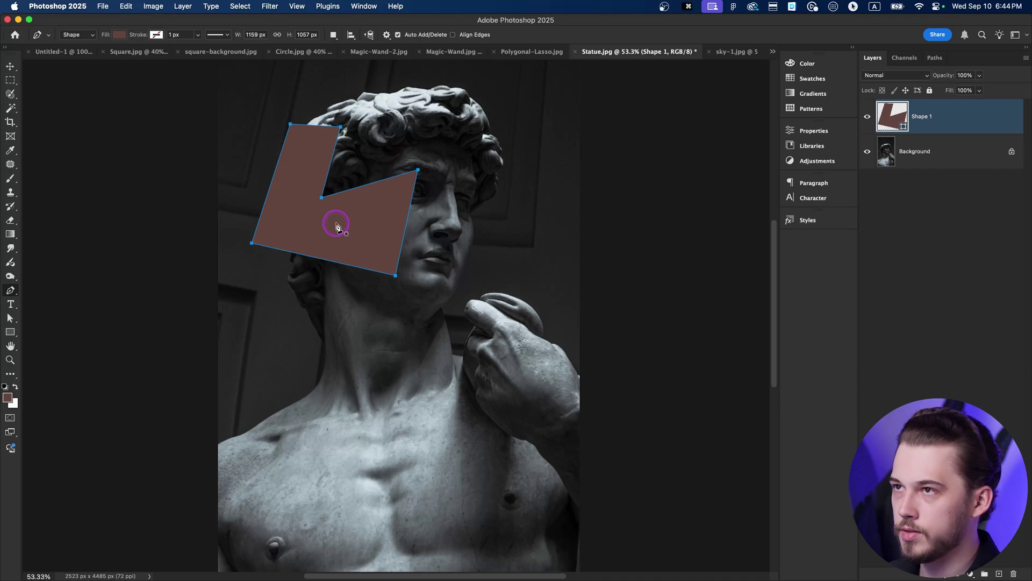
key("BackSpace")
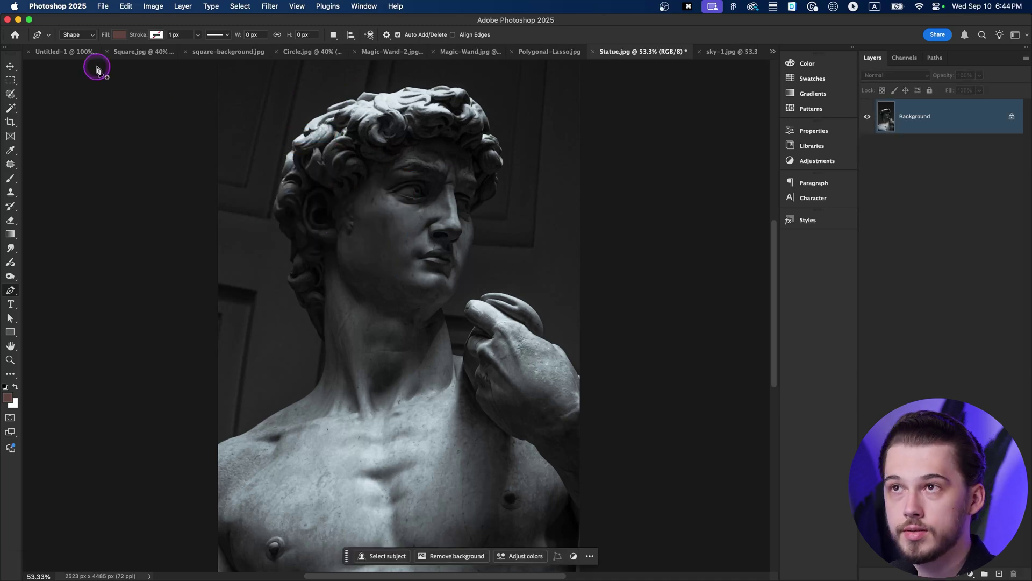
Set the Pen tool's drawing mode back to Path for work on the statue's chest
left_click(85, 31)
left_click(73, 42)
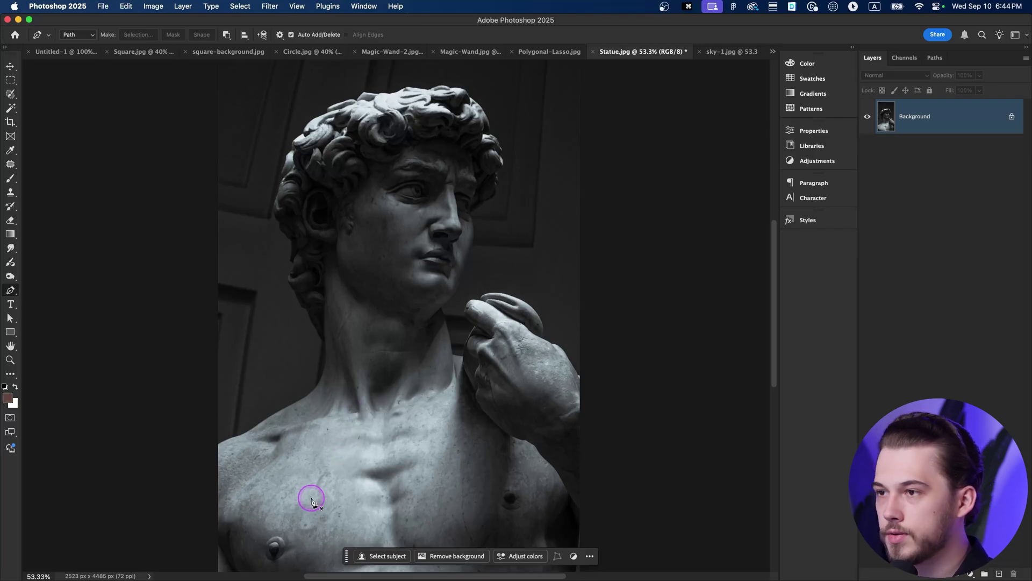
scroll(311, 492, "up", 10)
left_click_drag(305, 488, 249, 294)
left_click_drag(226, 141, 201, 200)
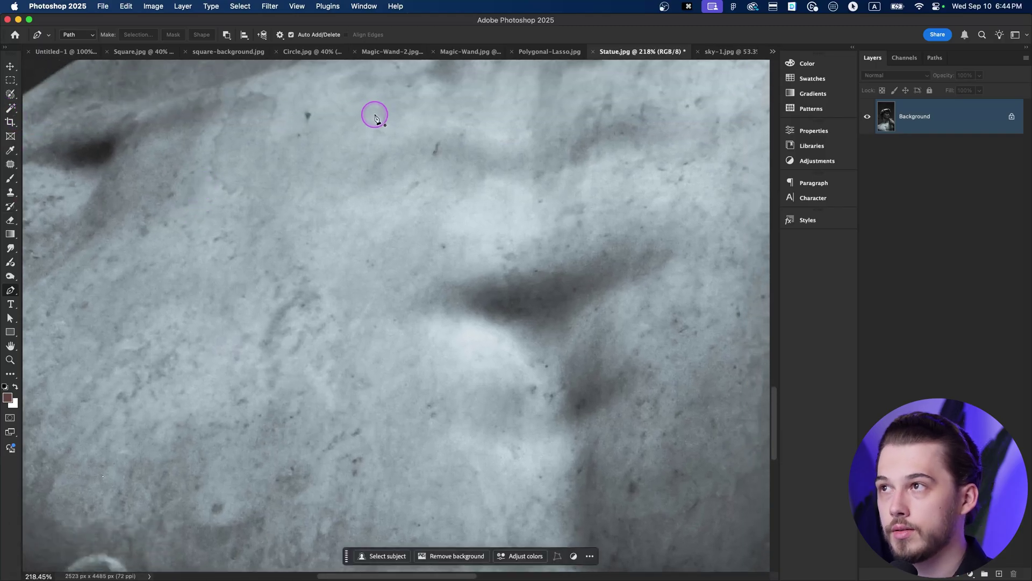
left_click_drag(307, 146, 274, 208)
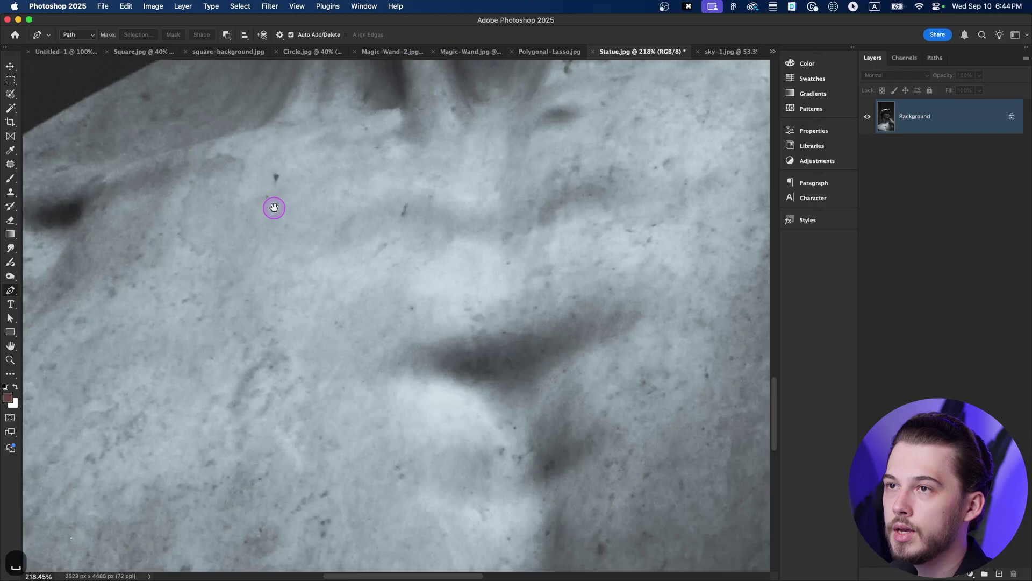
Draw a closed jagged path of straight segments across the statue's upper chest with the Pen tool
left_click(143, 350)
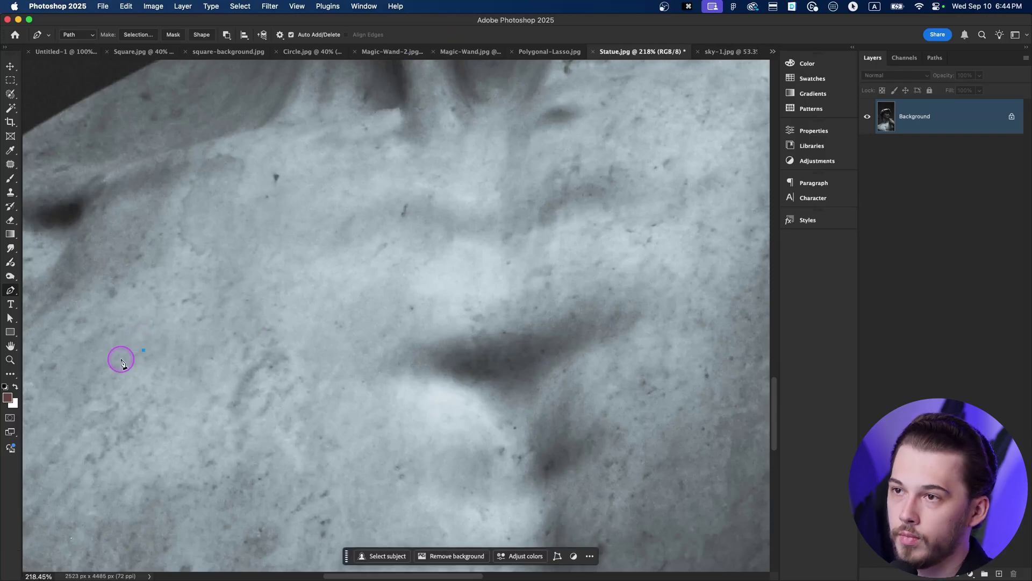
left_click(359, 215)
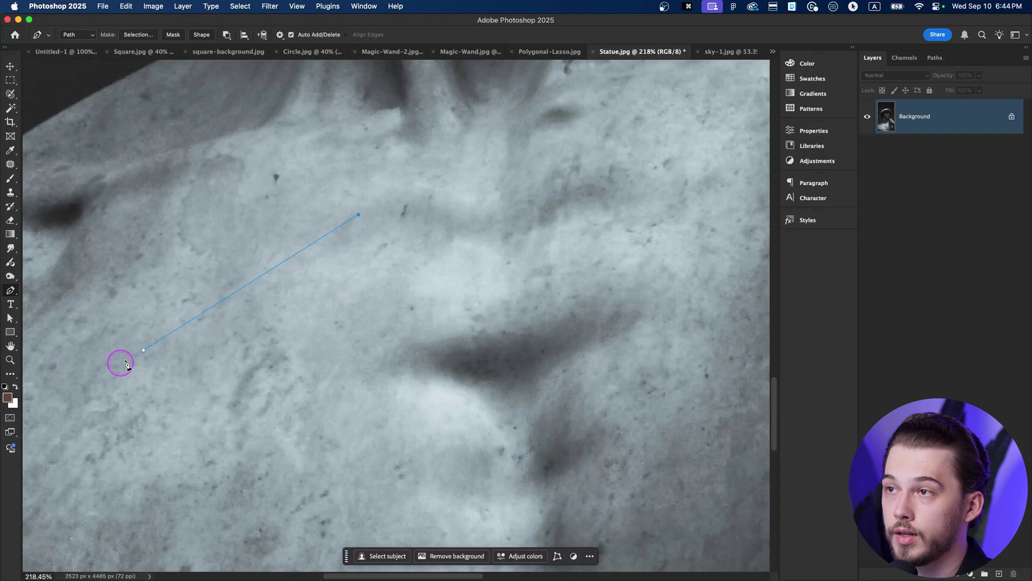
left_click(411, 241)
left_click(319, 323)
left_click(470, 278)
left_click(463, 386)
left_click(293, 406)
left_click(177, 432)
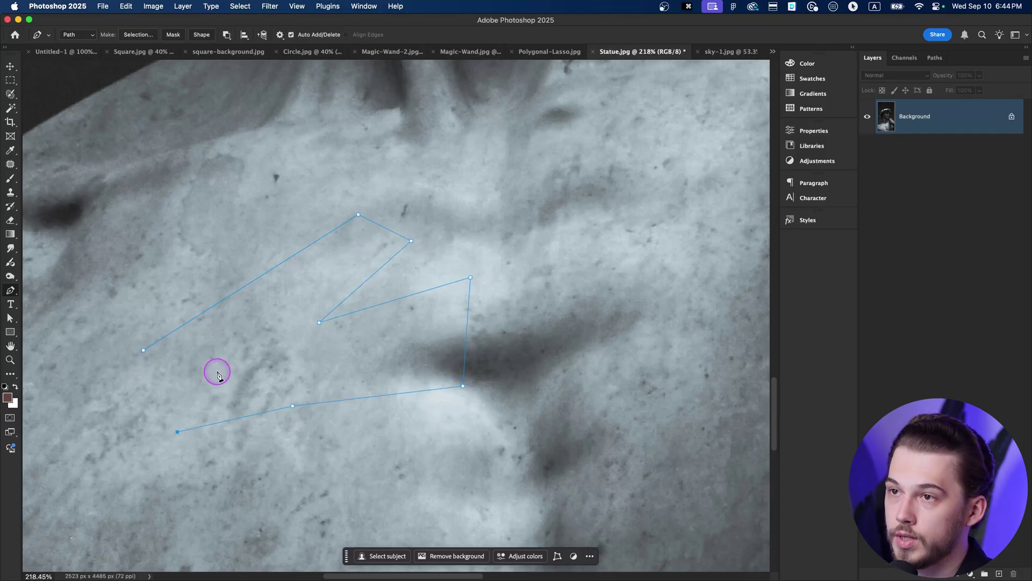
left_click(102, 415)
left_click(109, 324)
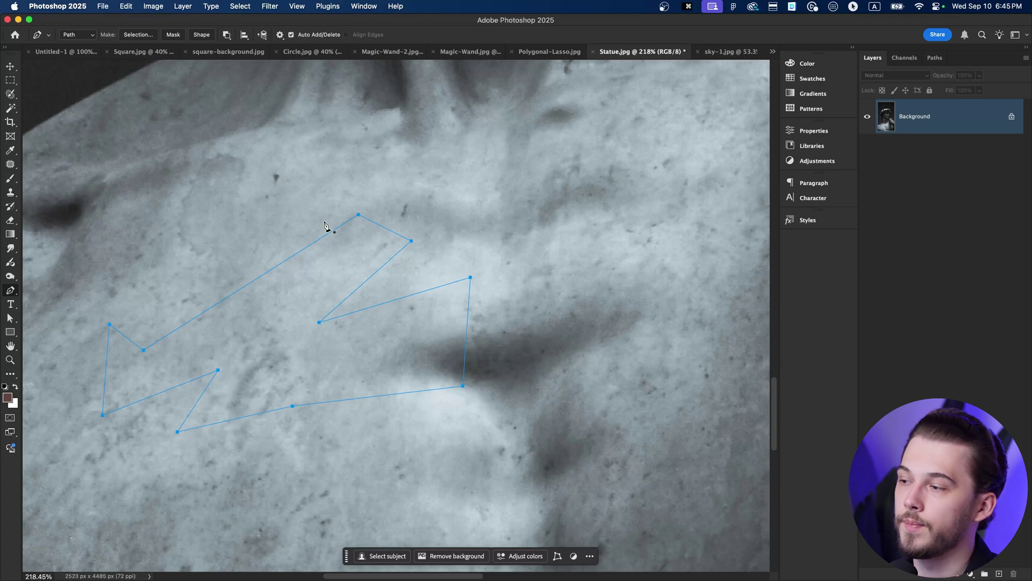
Convert the closed chest path into a selection and clear that selection
key("super+Return")
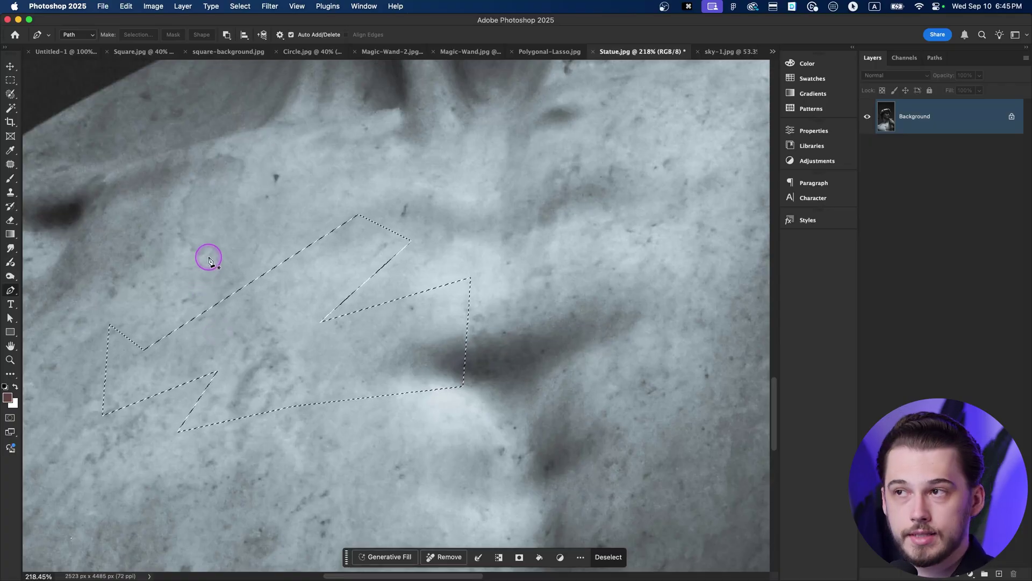
key("super+d")
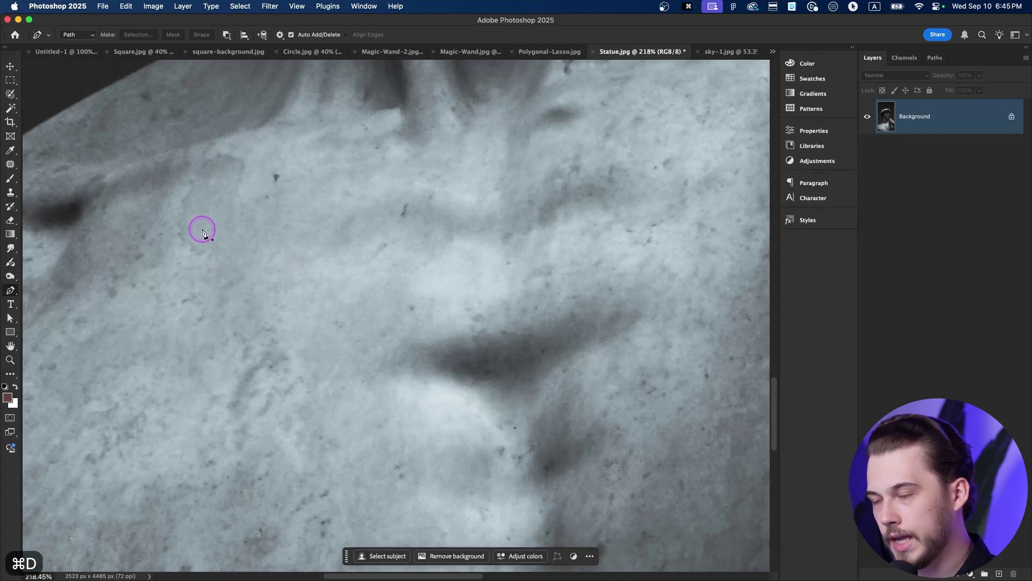
Draw a new jagged path with eight anchor points on the statue's chest just below the neck
left_click(199, 232)
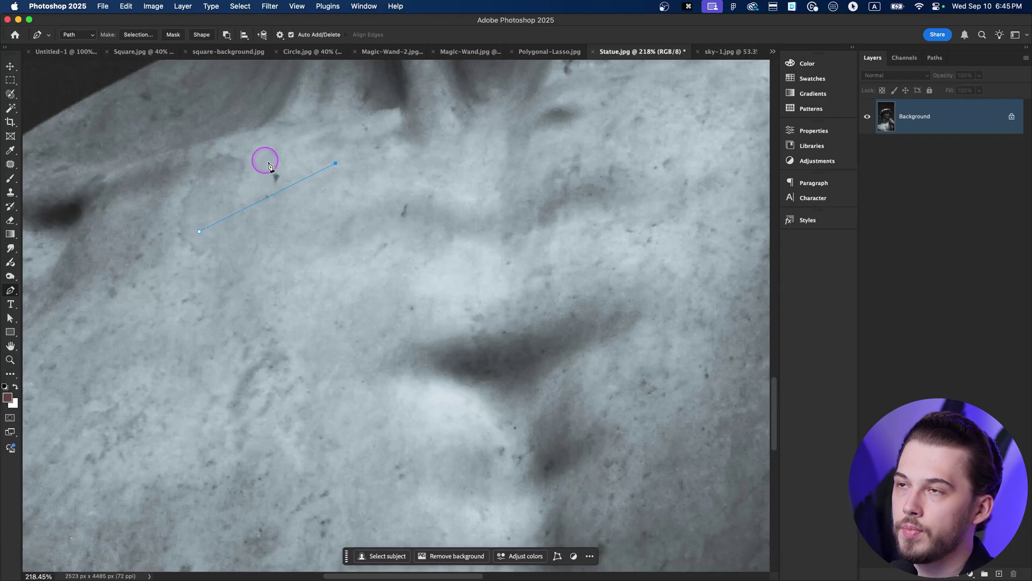
left_click(319, 235)
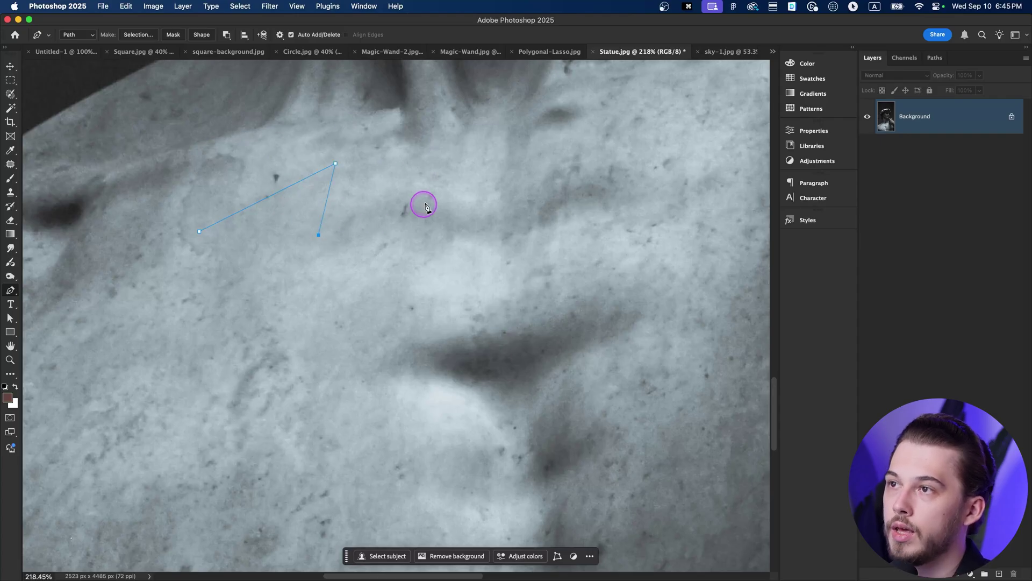
left_click(444, 193)
left_click(292, 346)
left_click(368, 250)
left_click(231, 298)
left_click(298, 216)
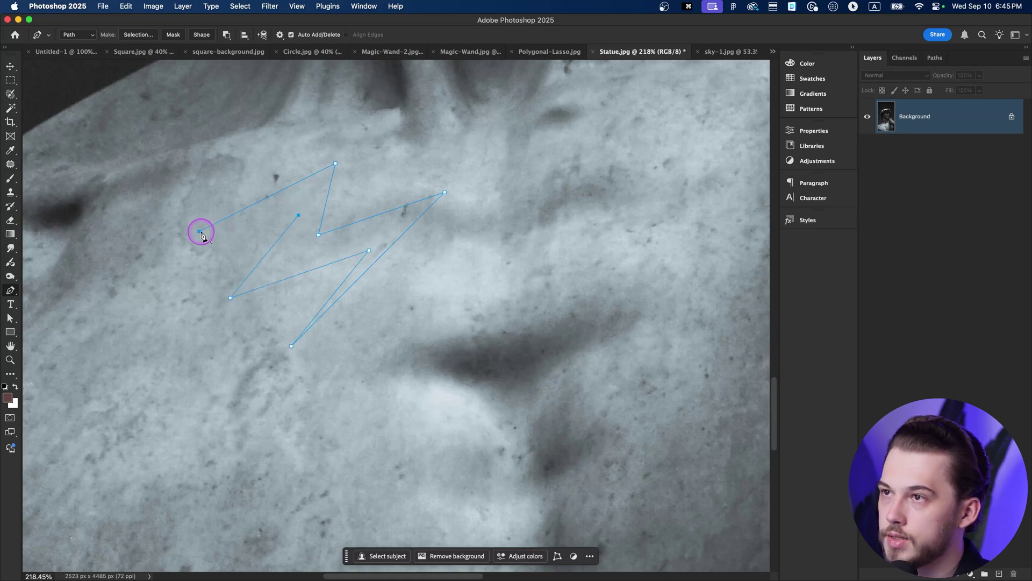
Reshape the path with the Direct Selection tool by moving its leftmost anchor inward and the neighbouring inner anchor downward
scroll(291, 260, "up", 5)
key("space")
left_click_drag(375, 231, 396, 268)
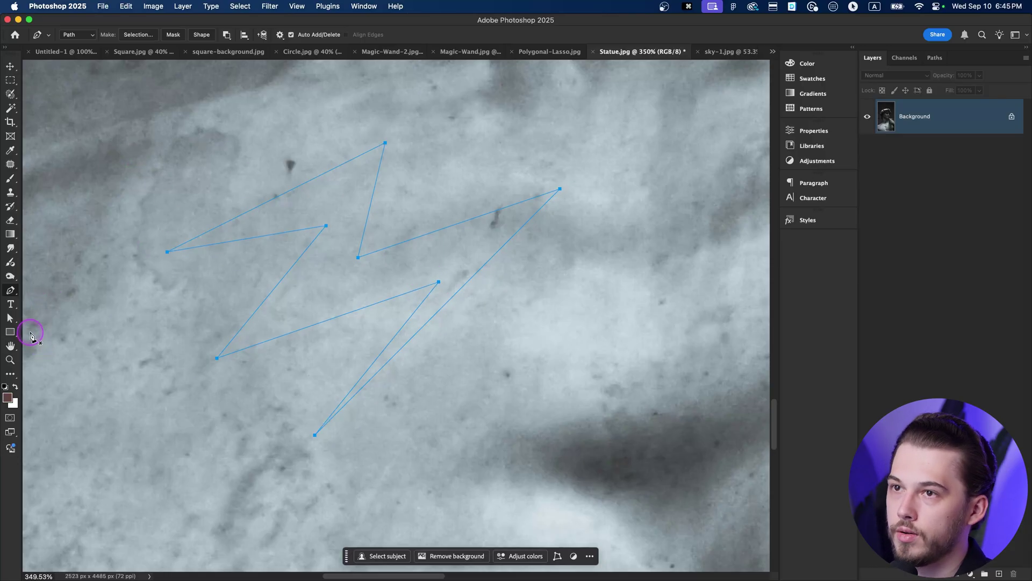
key("a")
right_click(12, 318)
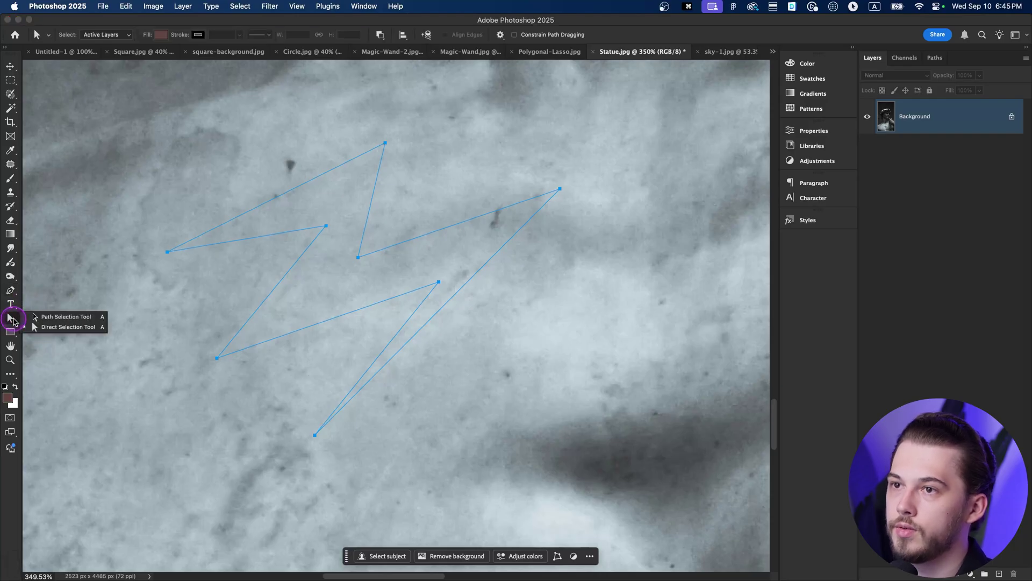
left_click(46, 327)
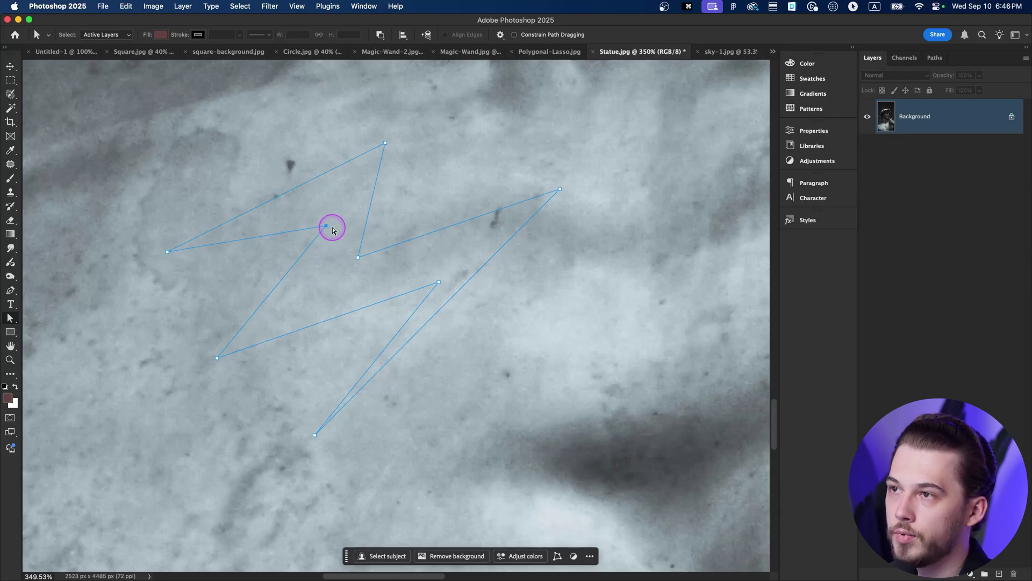
left_click_drag(326, 227, 305, 267)
left_click(224, 263)
left_click_drag(165, 254, 199, 256)
left_click_drag(304, 269, 322, 279)
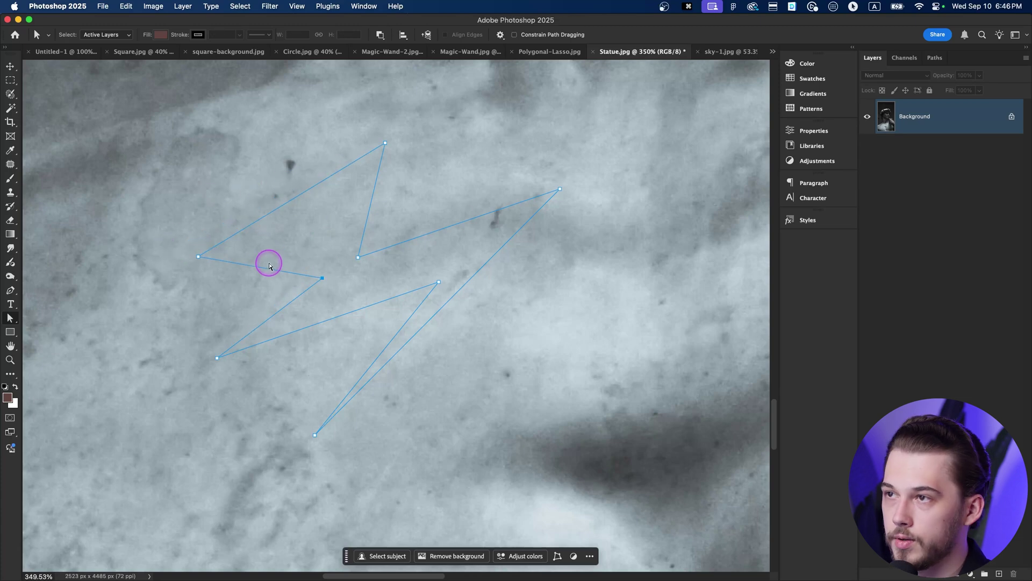
Move the entire jagged path slightly down and to the left with the Path Selection tool
left_click_drag(10, 318, 40, 320)
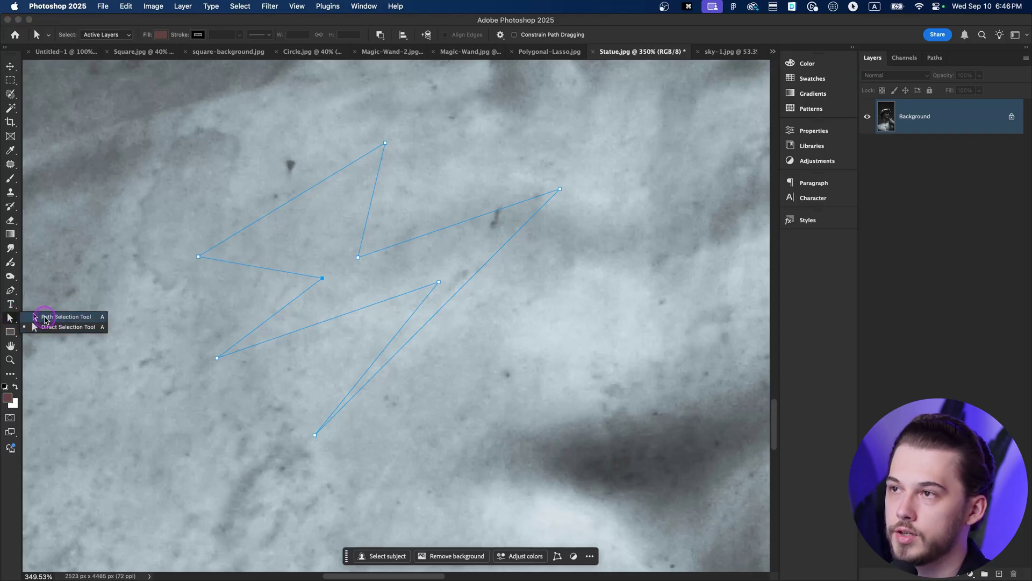
left_click(45, 318)
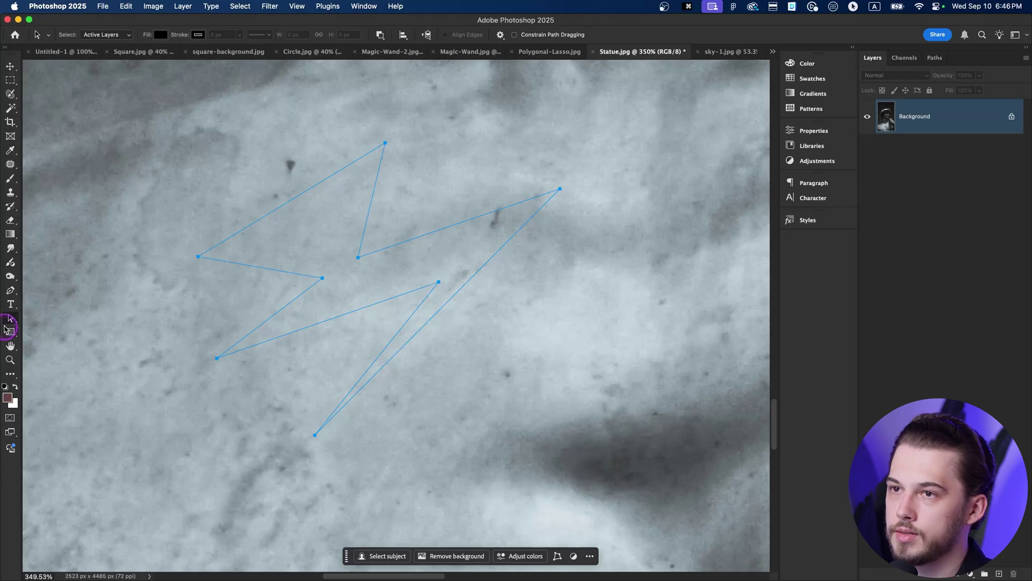
left_click_drag(9, 323, 57, 331)
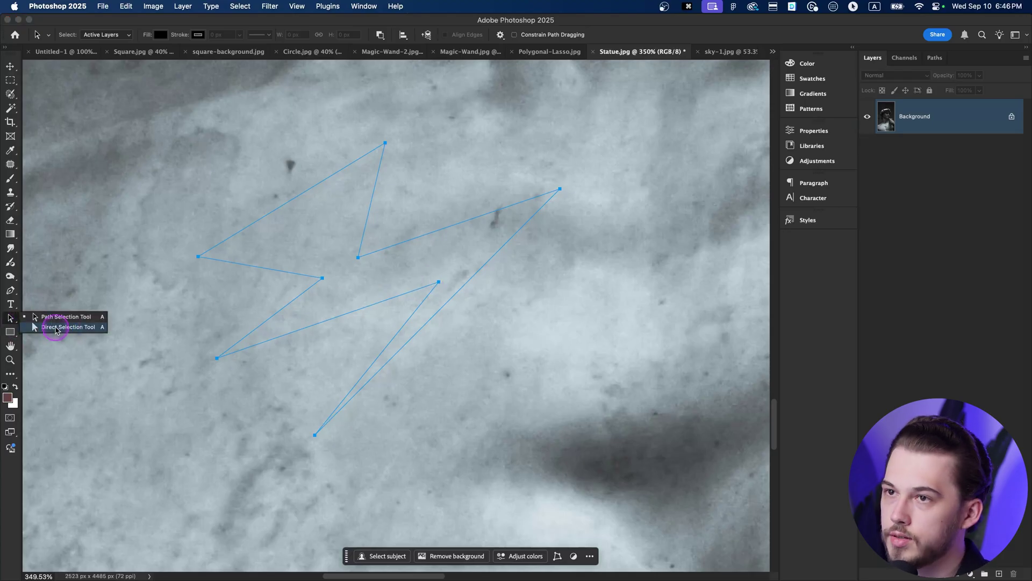
left_click(34, 318)
left_click_drag(330, 263, 223, 217)
left_click_drag(389, 354, 336, 277)
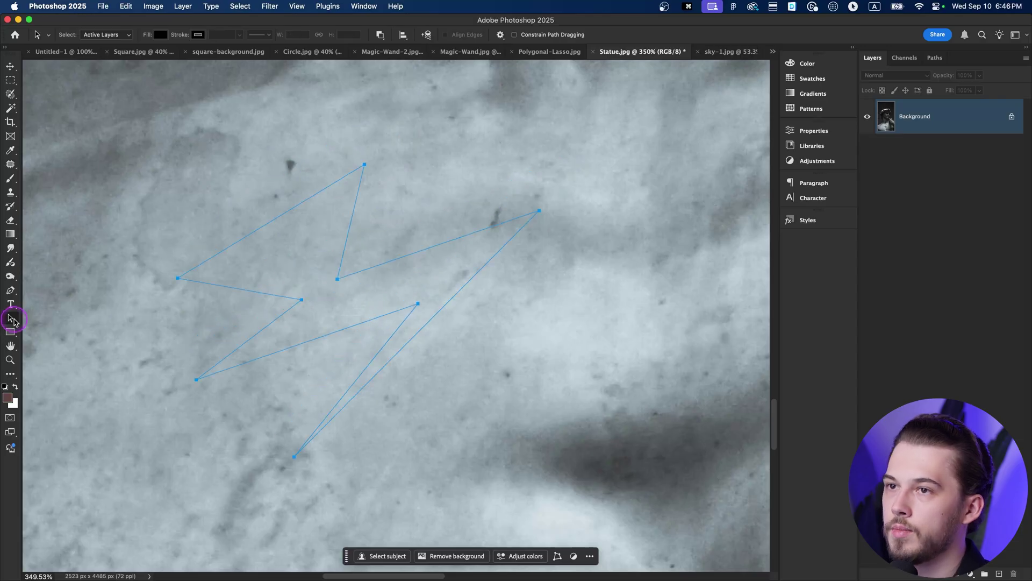
Check the Pen tool variants and make the Direct Selection tool active again for the chest path
left_click(10, 320)
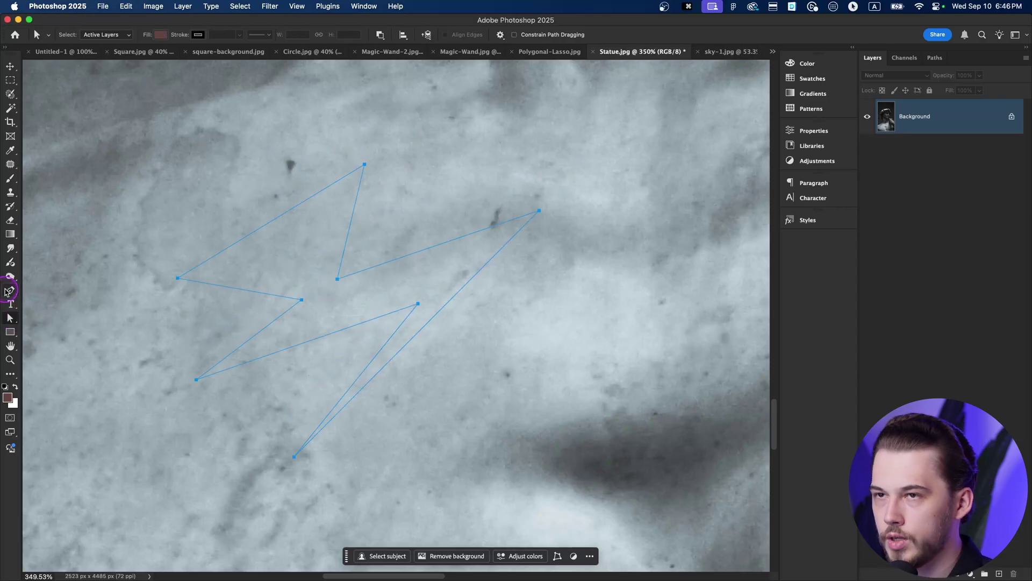
key("p")
right_click(11, 293)
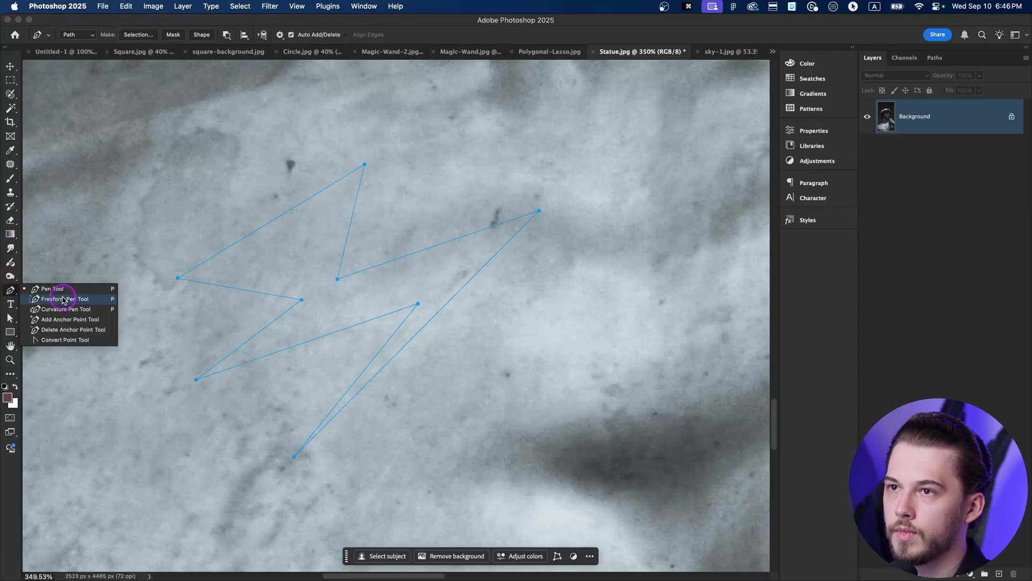
left_click(62, 288)
left_click(11, 321)
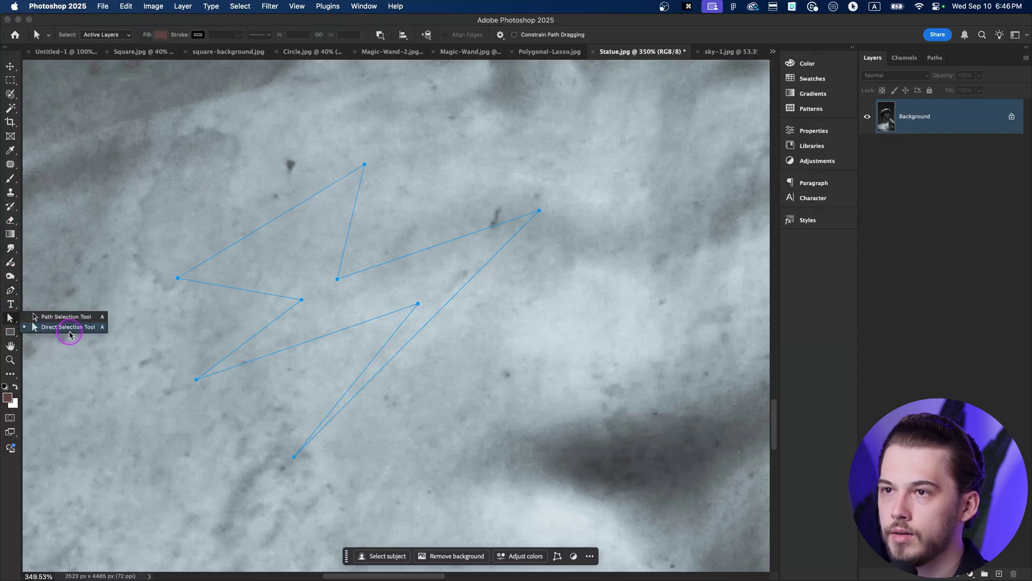
left_click(71, 329)
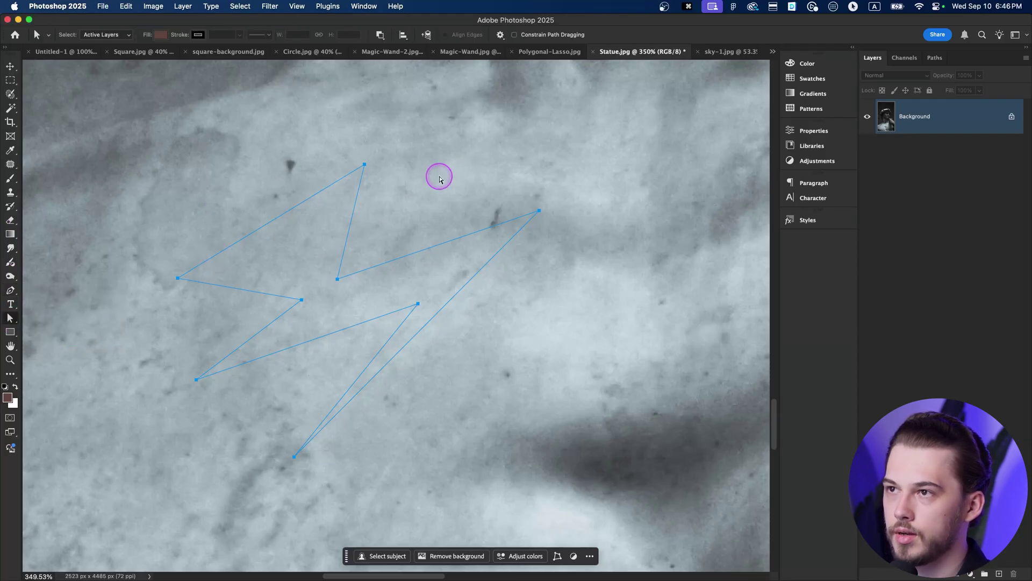
Convert the jagged chest path into a selection and deselect it
scroll(244, 344, "down", 5)
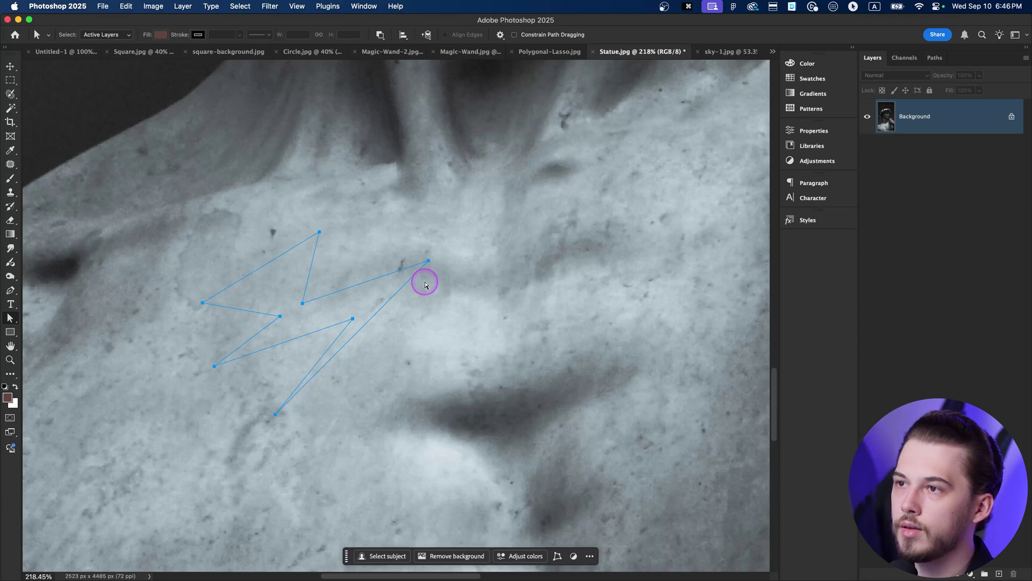
key("super+Return")
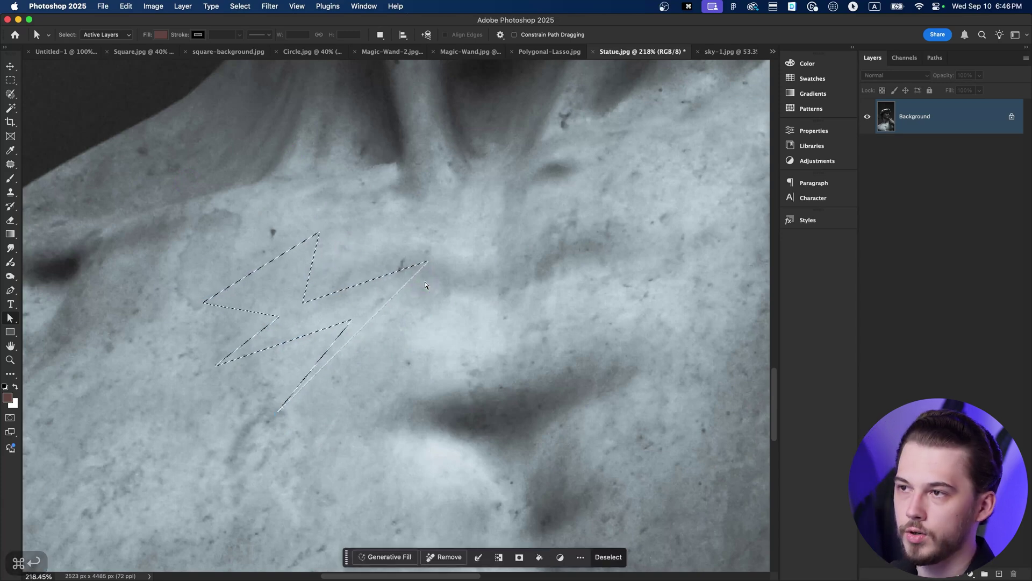
key("super+d")
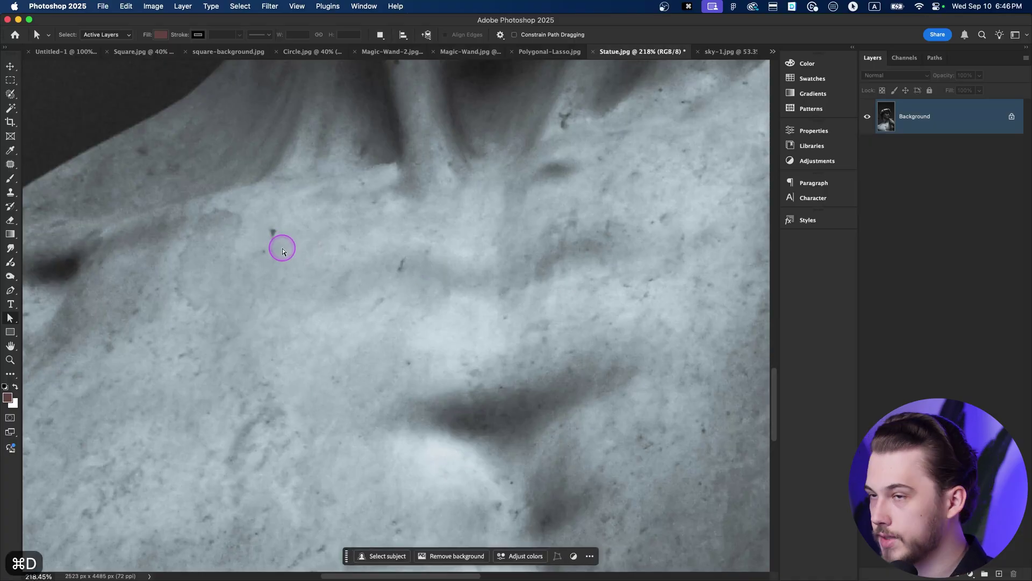
Draw a closed, curved path with seven anchor points across the statue's upper chest using the Pen tool
key("p")
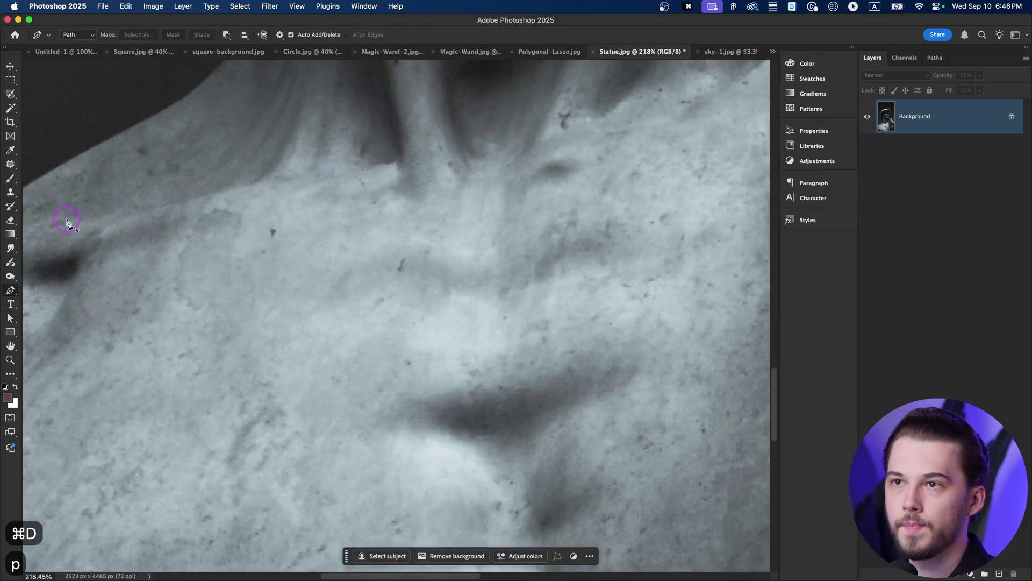
left_click(170, 358)
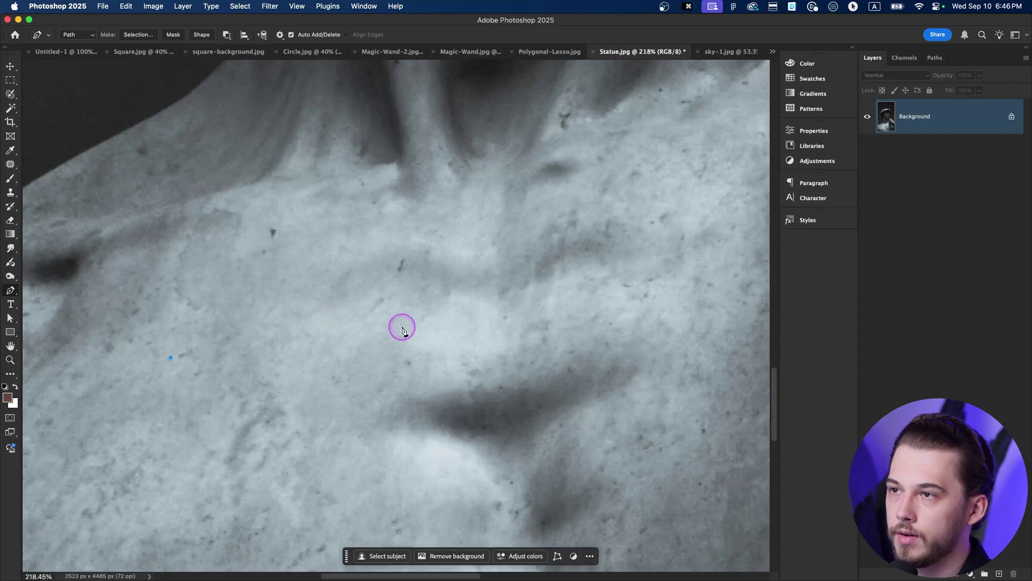
left_click_drag(360, 272, 525, 315)
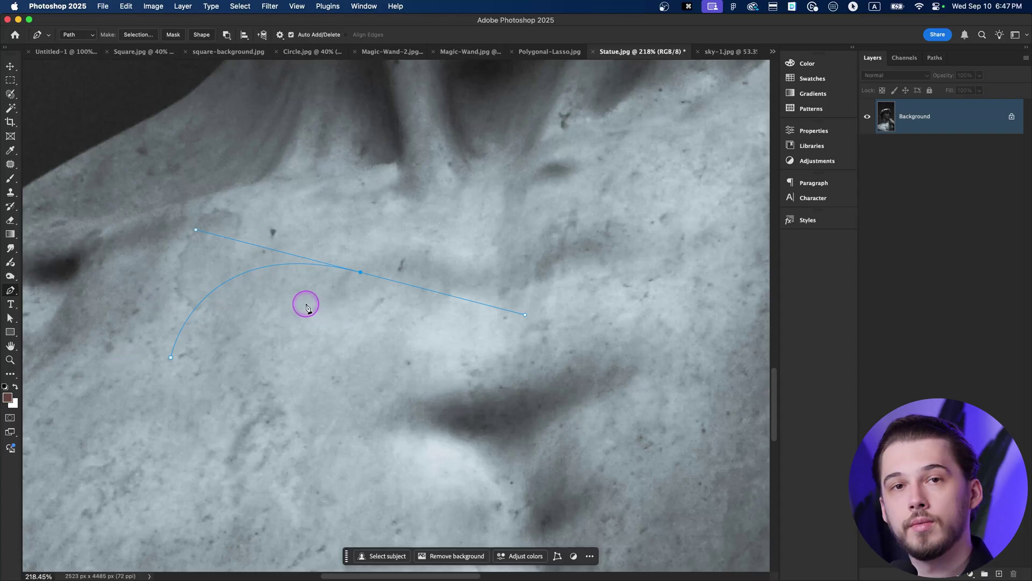
left_click_drag(288, 304, 244, 330)
left_click_drag(402, 415, 579, 381)
left_click_drag(488, 238, 503, 134)
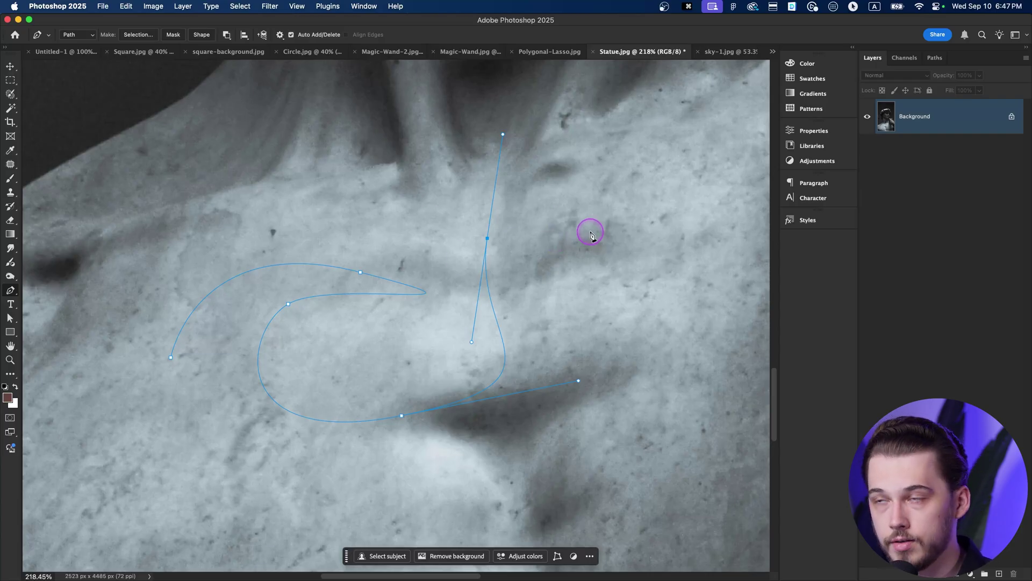
left_click_drag(580, 242, 543, 319)
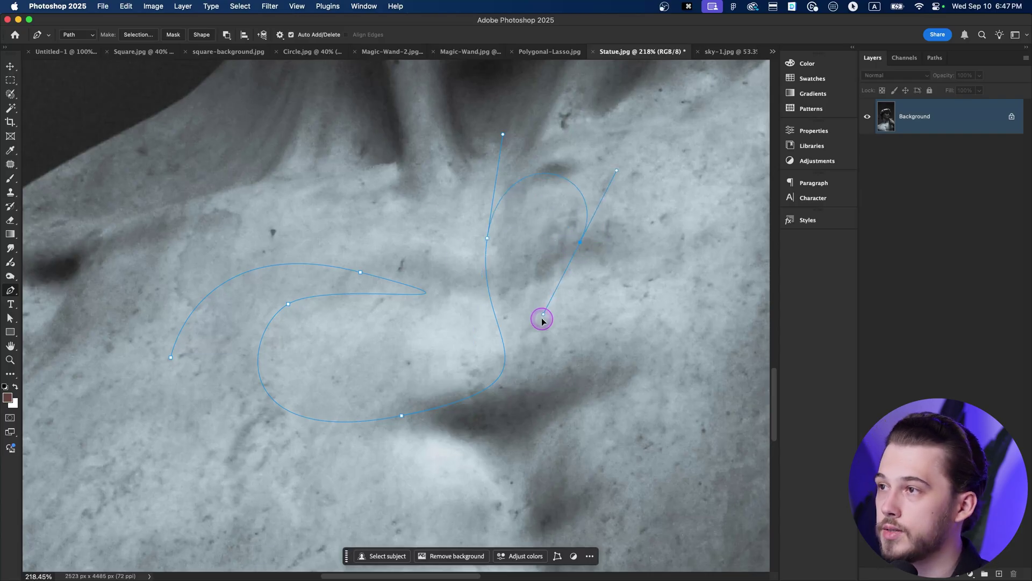
scroll(548, 328, "down", 3)
left_click_drag(503, 395, 400, 419)
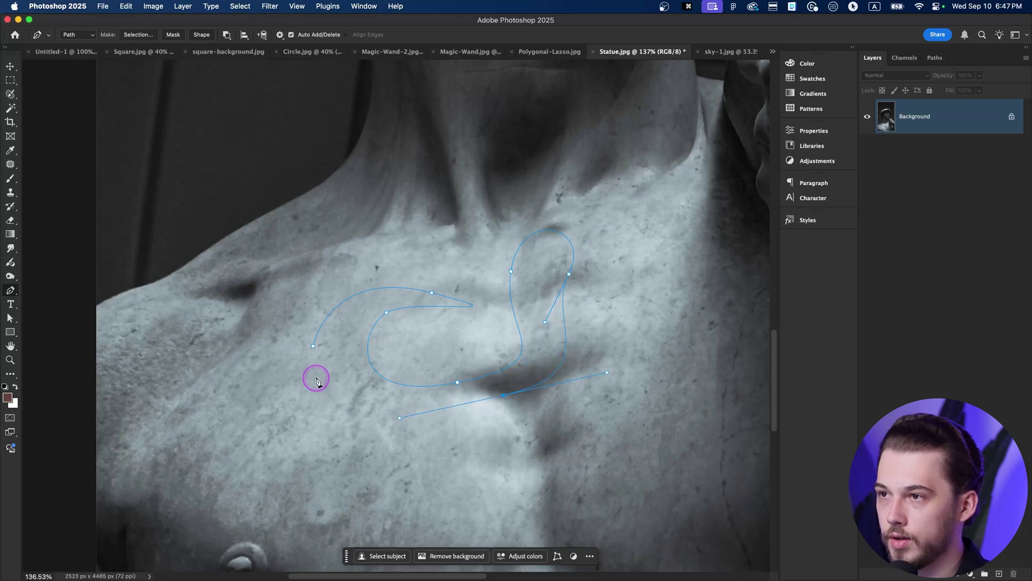
left_click_drag(313, 346, 316, 270)
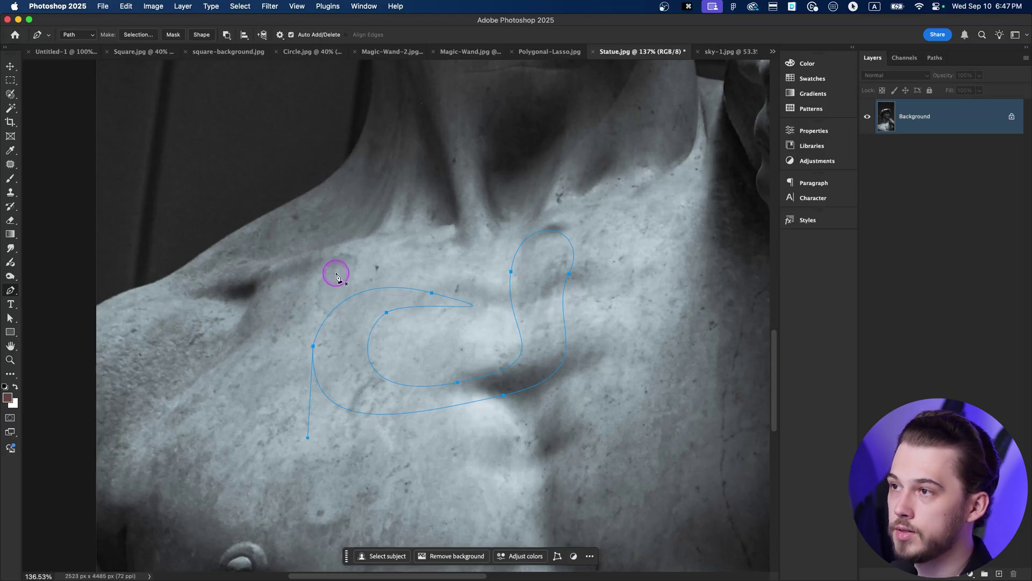
Delete the curved path from the chest and bring the statue's head and torso into view
scroll(336, 276, "down", 3)
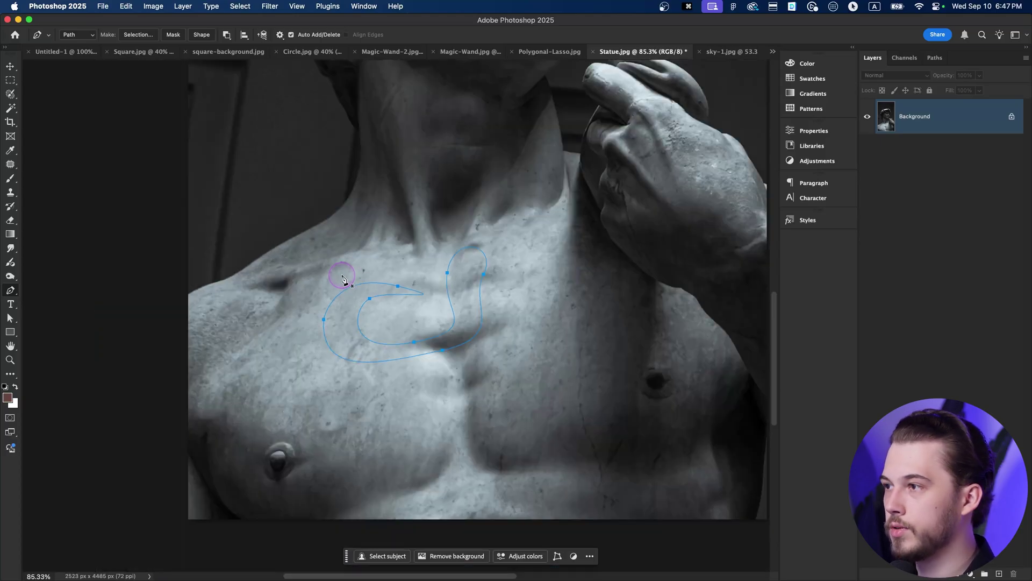
key("BackSpace")
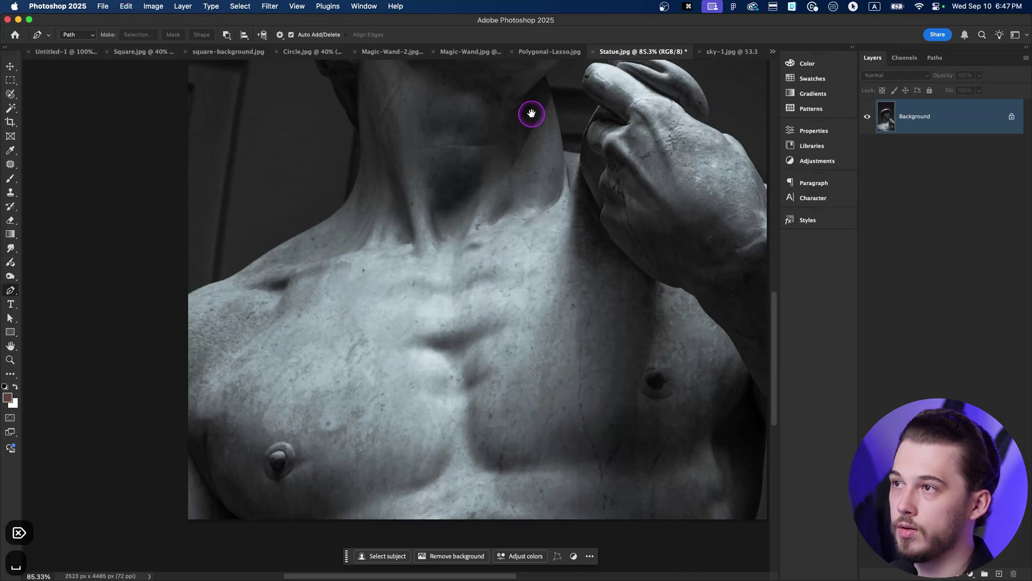
left_click_drag(530, 113, 457, 269)
left_click(456, 274, "alt")
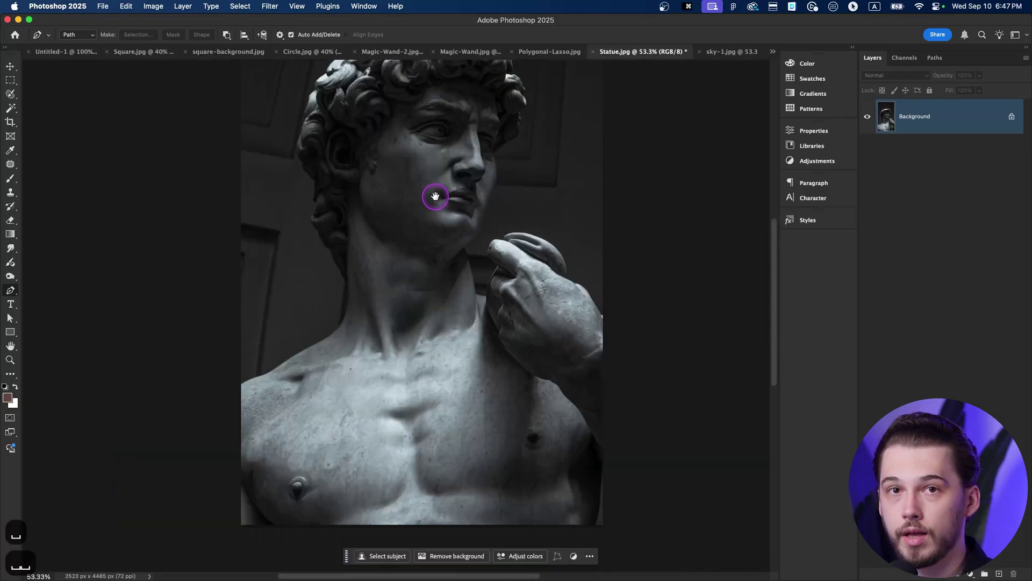